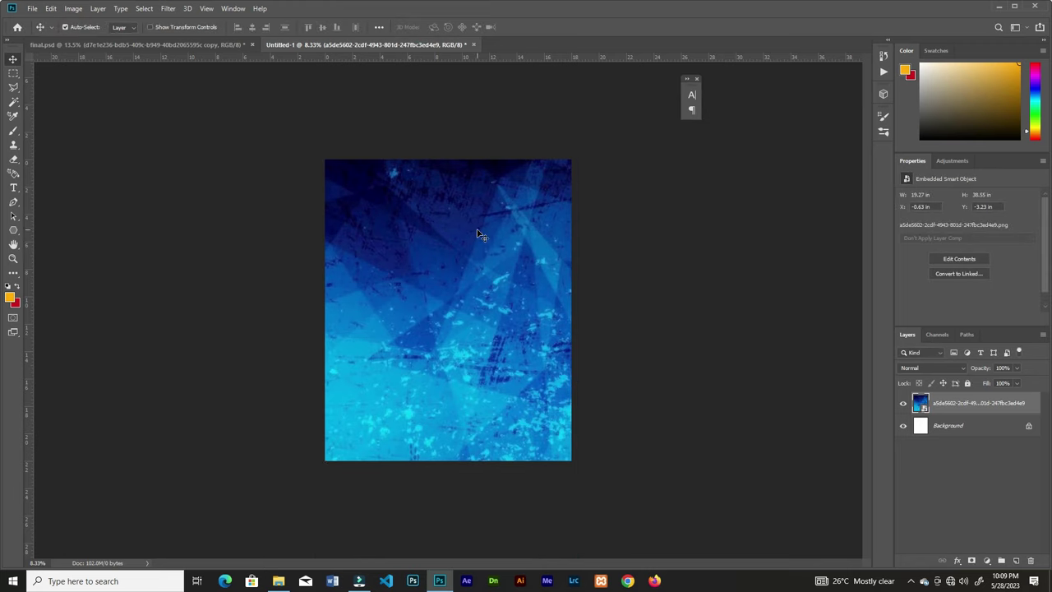
Draw a rectangle about 2783 × 6663 px covering the left half of the canvas
{"action": "scroll", "coordinate": [481, 238], "scroll_direction": "up", "scroll_amount": 2}
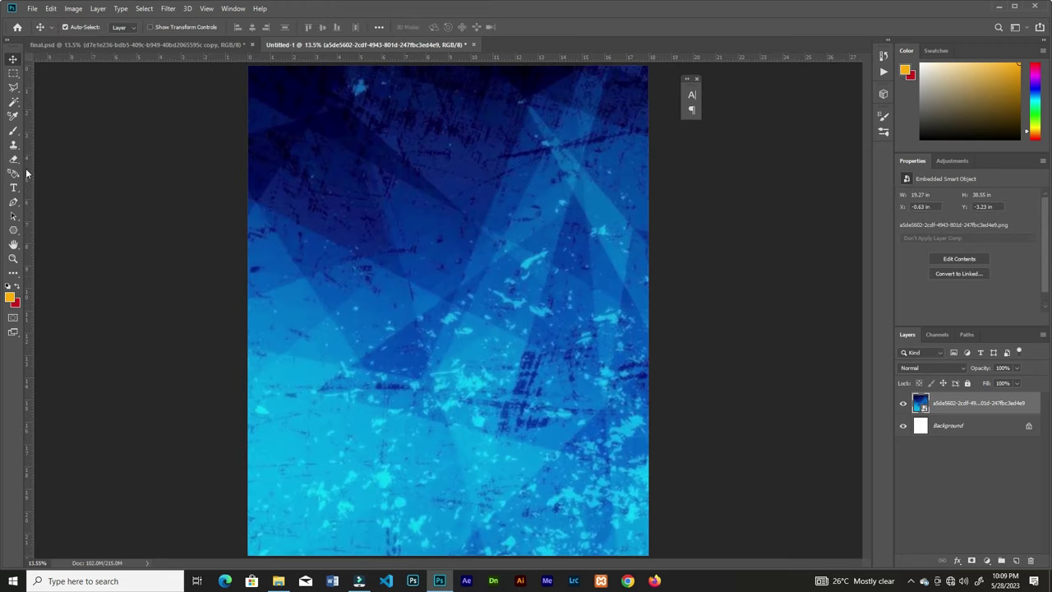
{"action": "right_click", "coordinate": [13, 230]}
{"action": "left_click", "coordinate": [58, 232]}
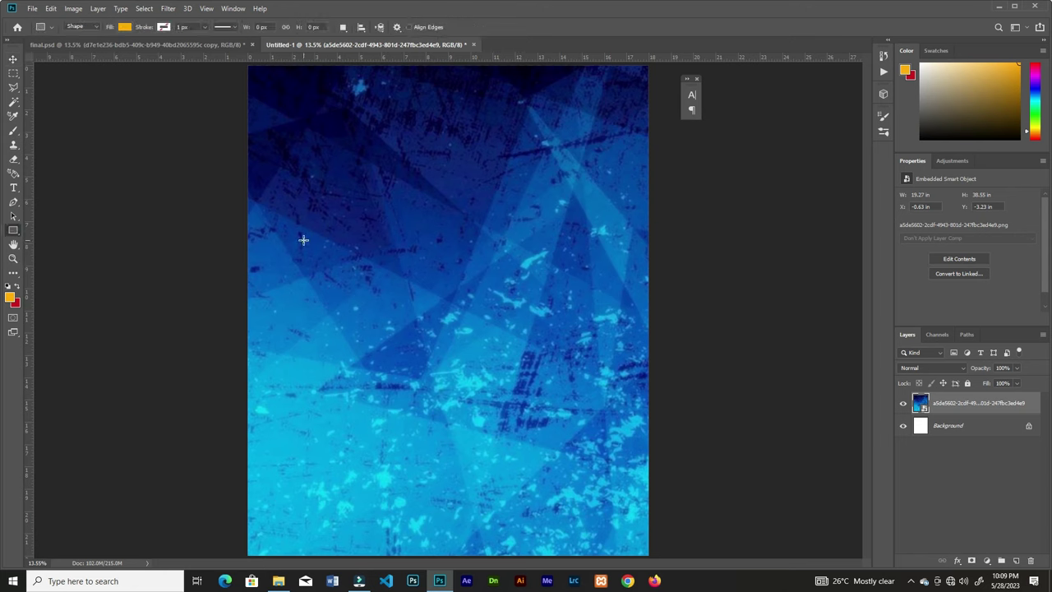
{"action": "left_click_drag", "start_coordinate": [436, 145], "coordinate": [448, 559]}
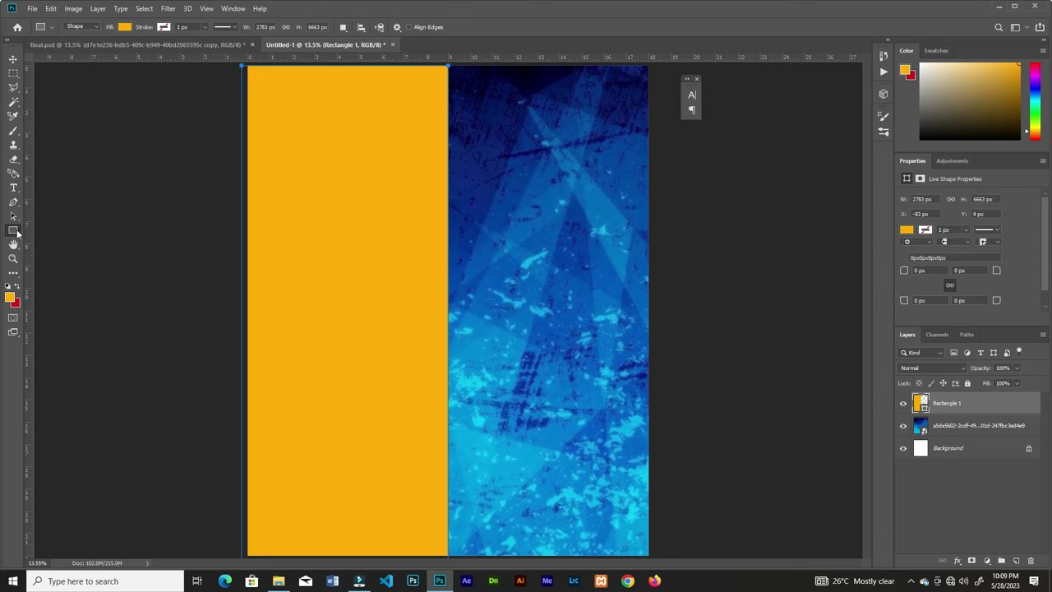
Set the left rectangle's fill colour to #6cafe0
{"action": "left_click", "coordinate": [123, 27]}
{"action": "left_click", "coordinate": [176, 49]}
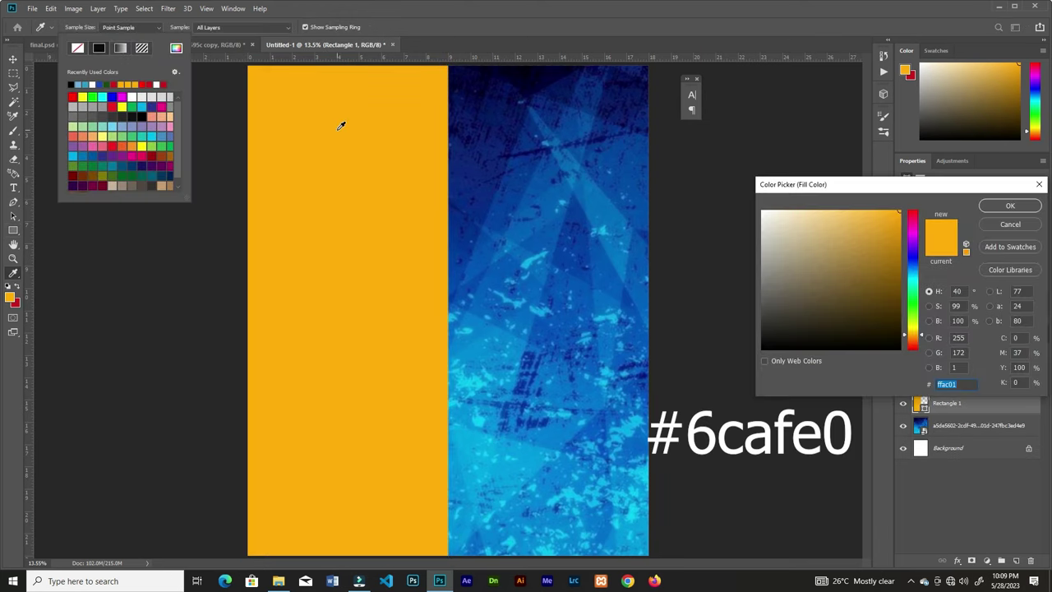
{"action": "type", "text": "6cafe0"}
{"action": "left_click", "coordinate": [996, 208]}
{"action": "key", "text": "Escape"}
Duplicate the light blue rectangle onto the canvas's right half and fill the copy with #0132a3
{"action": "key", "text": "v"}
{"action": "left_click_drag", "start_coordinate": [332, 259], "coordinate": [536, 258]}
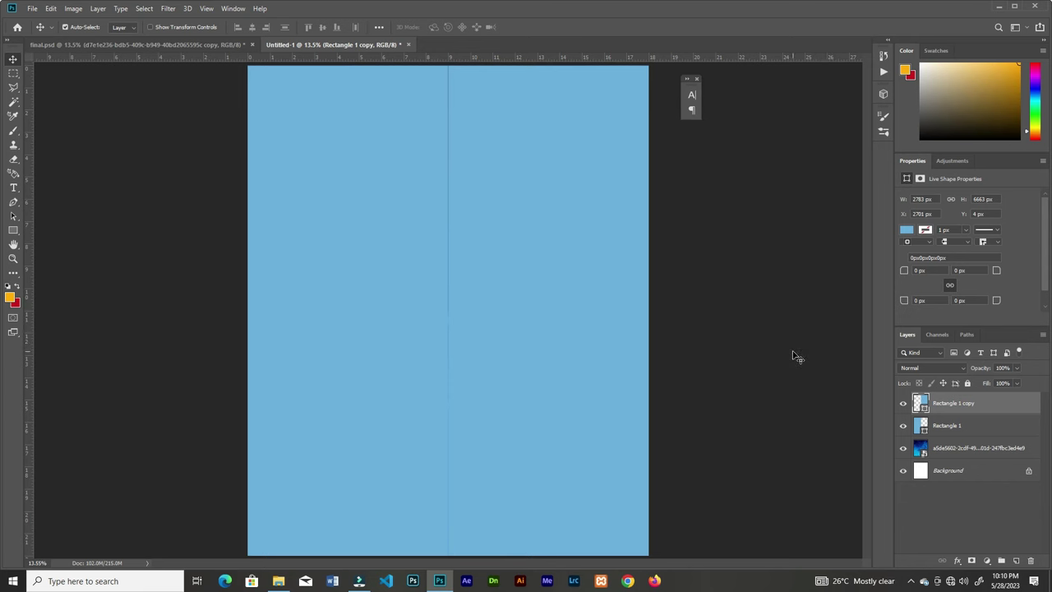
{"action": "left_click", "coordinate": [907, 230]}
{"action": "left_click", "coordinate": [1012, 251]}
{"action": "type", "text": "0132a3"}
{"action": "left_click", "coordinate": [1004, 206]}
{"action": "left_click", "coordinate": [689, 355]}
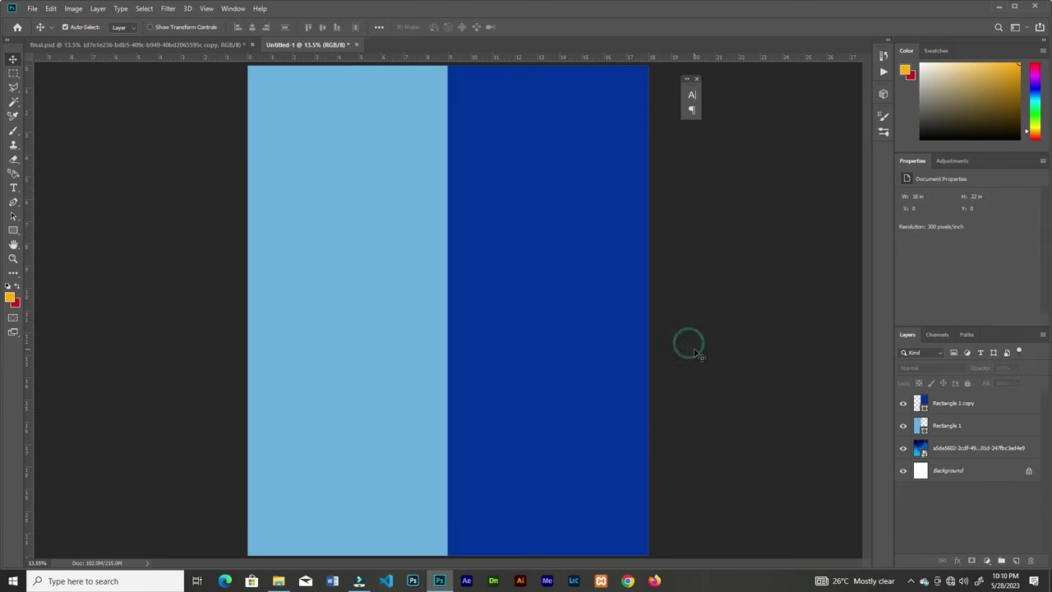
Draw a rectangle about 4704 × 2537 px across the lower part of the canvas and fill it white
{"action": "key", "text": "u"}
{"action": "left_click_drag", "start_coordinate": [330, 305], "coordinate": [680, 492]}
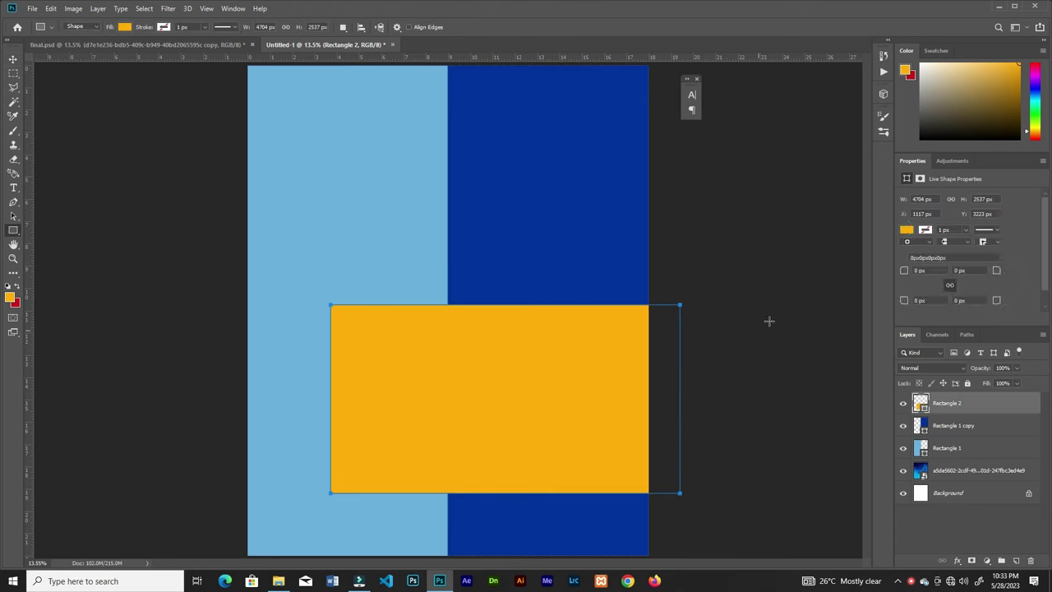
{"action": "left_click", "coordinate": [907, 230]}
{"action": "left_click", "coordinate": [907, 287]}
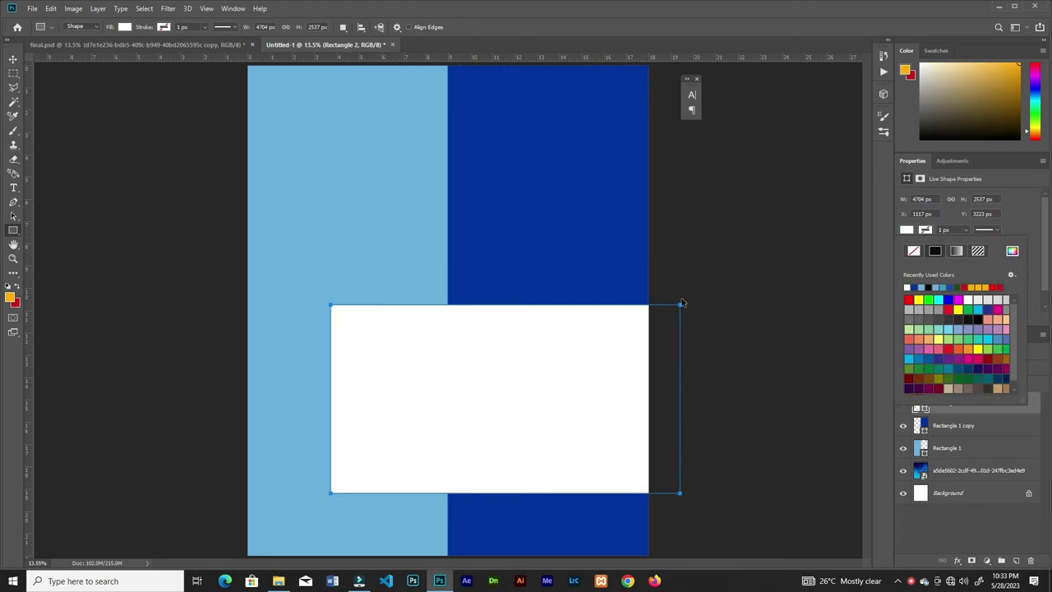
{"action": "left_click", "coordinate": [672, 329]}
Rotate the white rectangle about 47°, scale it to about 126%, and move it over the canvas's lower-left corner
{"action": "key", "text": "ctrl+t"}
{"action": "left_click_drag", "start_coordinate": [683, 301], "coordinate": [674, 441]}
{"action": "key", "text": "ctrl+plus"}
{"action": "left_click_drag", "start_coordinate": [663, 276], "coordinate": [401, 444]}
{"action": "key", "text": "ctrl+minus"}
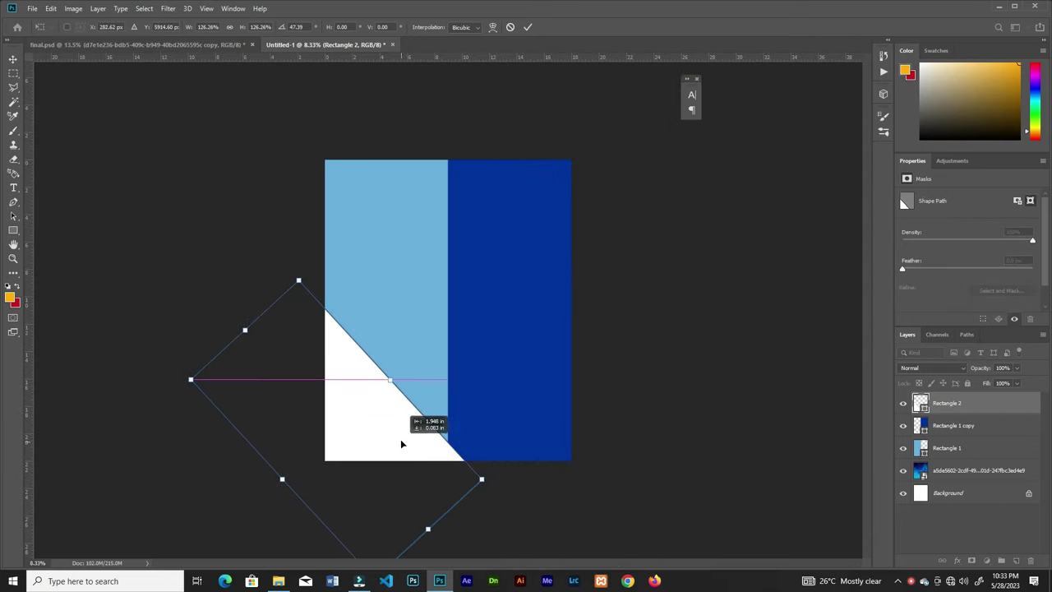
{"action": "left_click", "coordinate": [527, 30]}
{"action": "key", "text": "ctrl+0"}
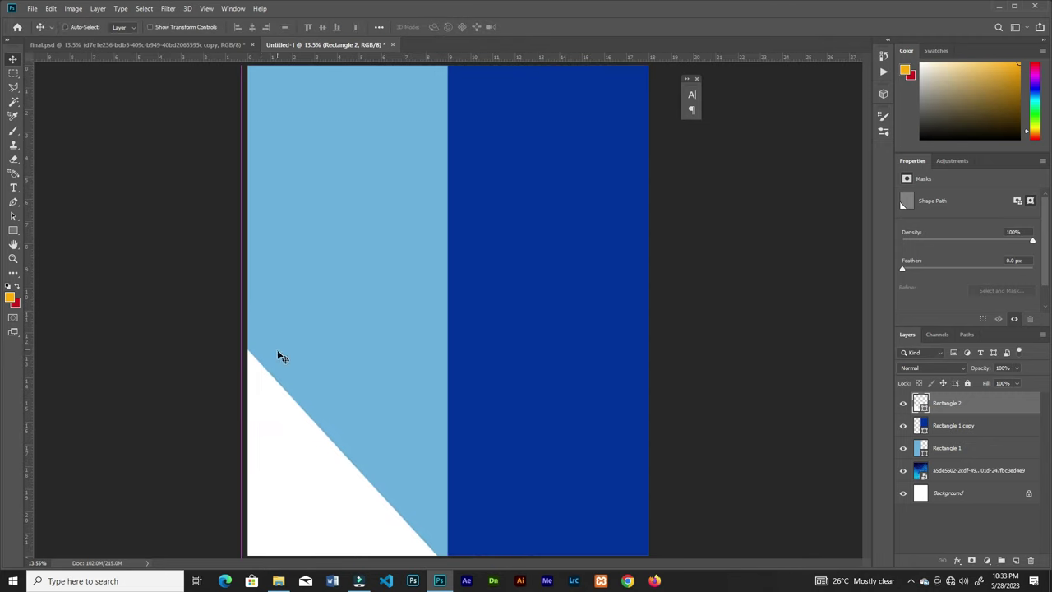
Rotate the white corner shape by about 1.25° and move it up slightly
{"action": "key", "text": "ctrl+t"}
{"action": "left_click_drag", "start_coordinate": [484, 271], "coordinate": [496, 277]}
{"action": "left_click_drag", "start_coordinate": [308, 450], "coordinate": [309, 443]}
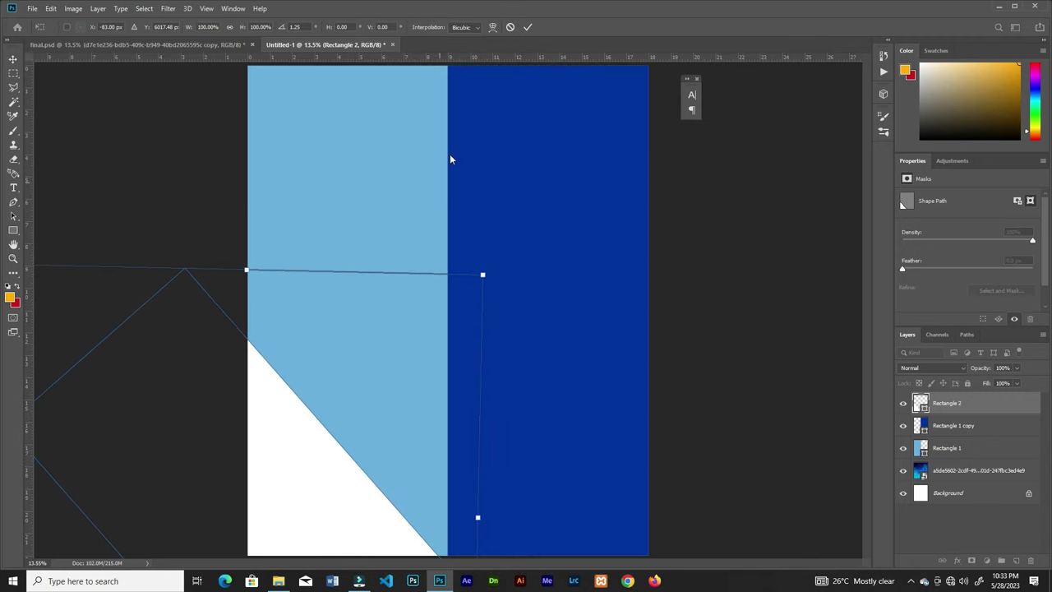
{"action": "key", "text": "Return"}
{"action": "key", "text": "ctrl+minus"}
{"action": "key", "text": "z"}
{"action": "key", "text": "ctrl+minus"}
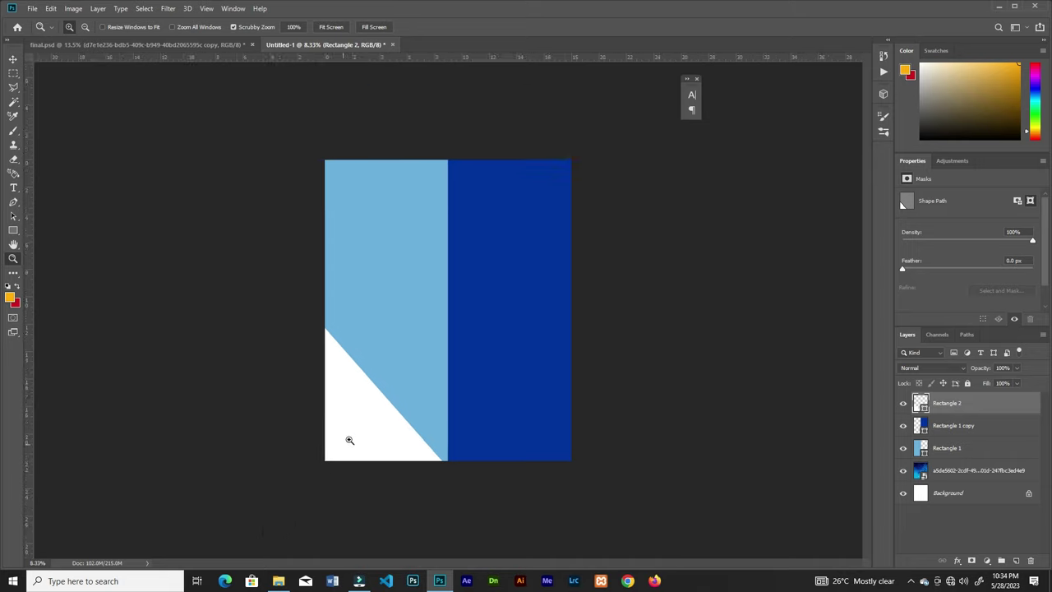
{"action": "key", "text": "ctrl+plus"}
{"action": "key", "text": "ctrl+minus"}
{"action": "key", "text": "ctrl+t"}
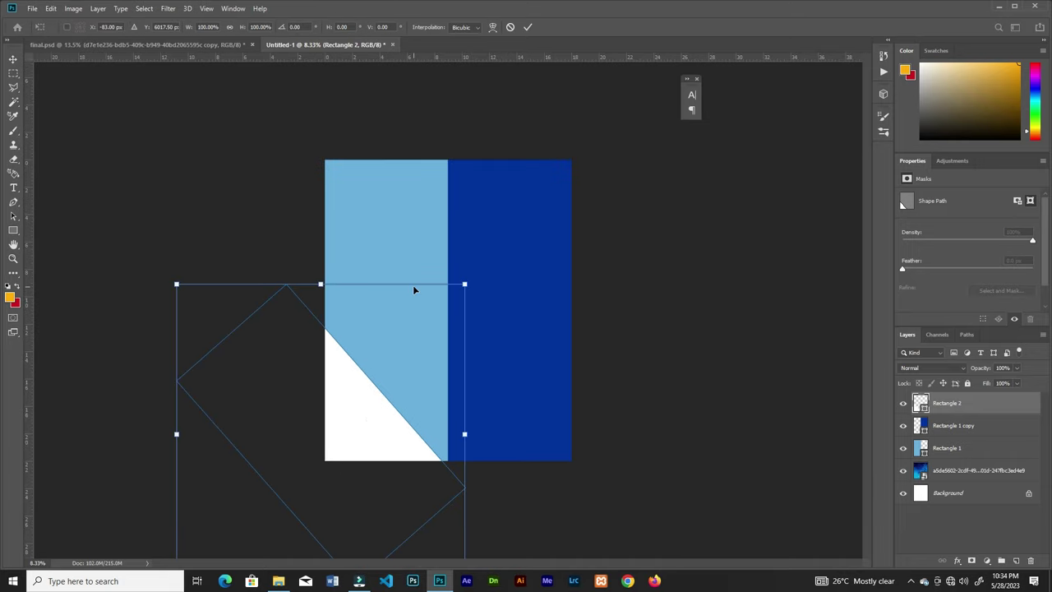
{"action": "left_click", "coordinate": [528, 27]}
Duplicate the white corner shape, flip the copy horizontally, and align both so they form a V at the canvas bottom
{"action": "key", "text": "ctrl+j"}
{"action": "key", "text": "ctrl+t"}
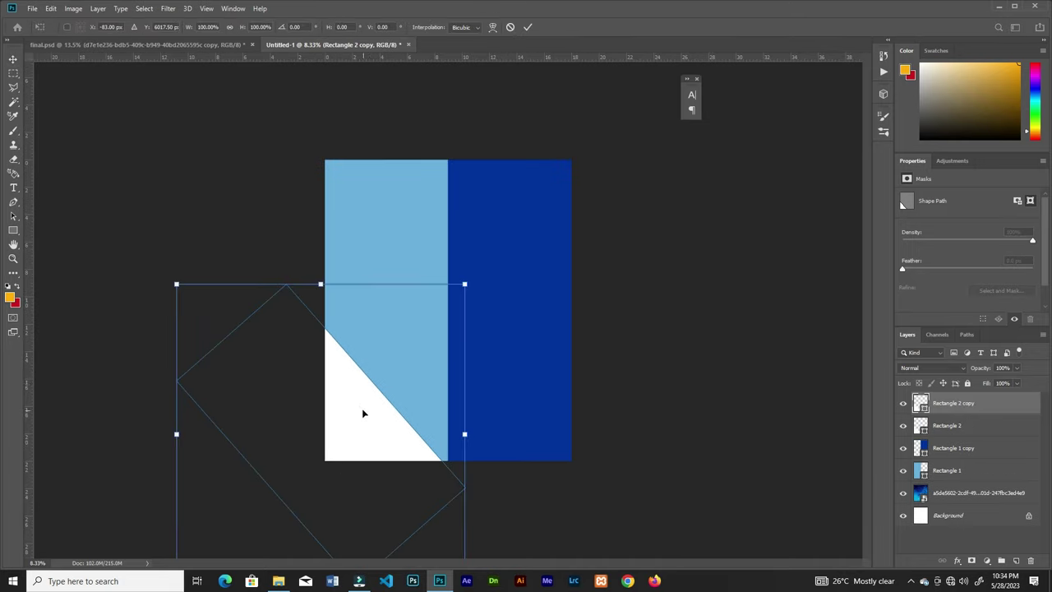
{"action": "right_click", "coordinate": [367, 432]}
{"action": "left_click", "coordinate": [392, 416]}
{"action": "left_click_drag", "start_coordinate": [342, 419], "coordinate": [630, 434]}
{"action": "left_click", "coordinate": [527, 27]}
{"action": "key", "text": "ctrl+0"}
{"action": "left_click_drag", "start_coordinate": [313, 480], "coordinate": [323, 475]}
{"action": "left_click", "coordinate": [698, 416]}
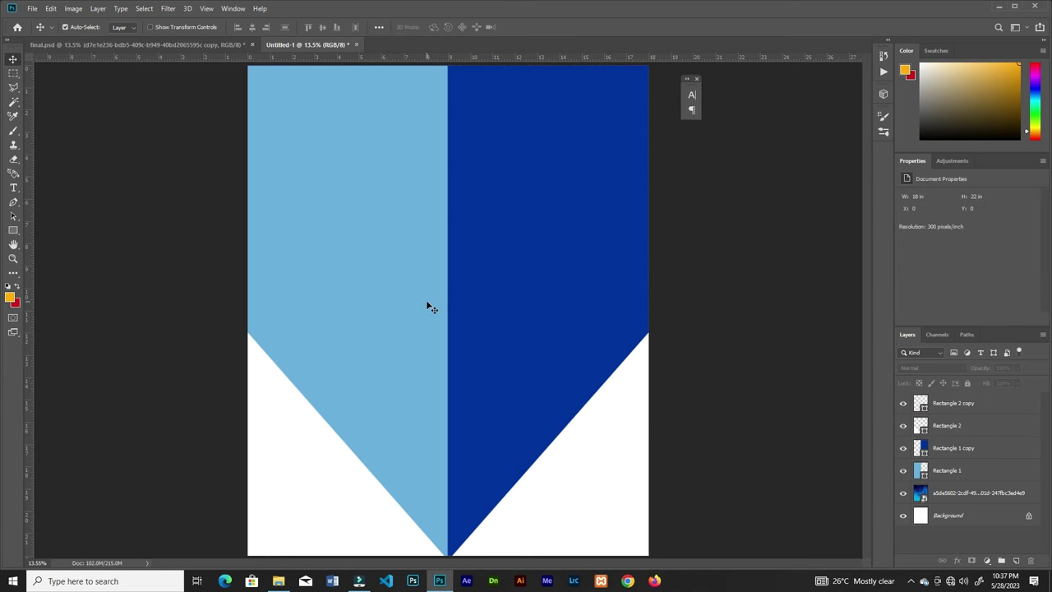
Set the blend mode of both blue rectangles to Soft Light
{"action": "left_click", "coordinate": [502, 313]}
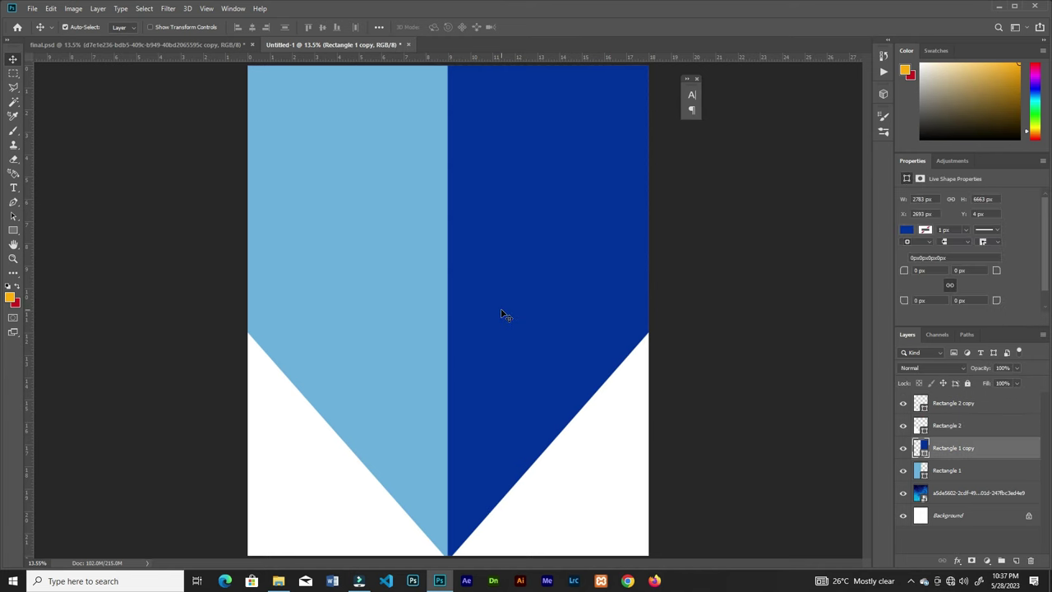
{"action": "left_click", "coordinate": [413, 321], "text": "shift"}
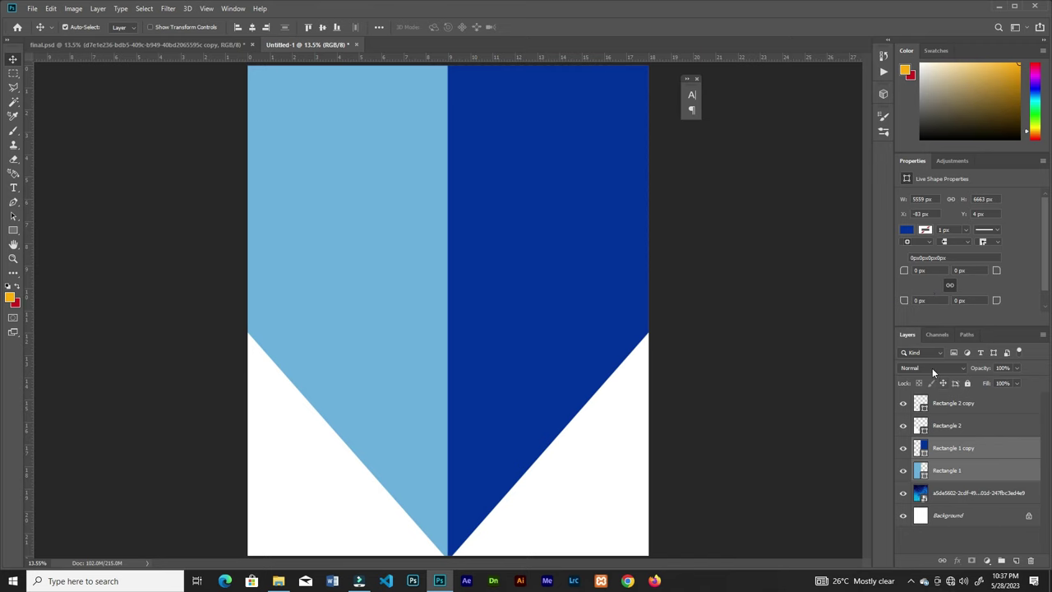
{"action": "left_click", "coordinate": [933, 372]}
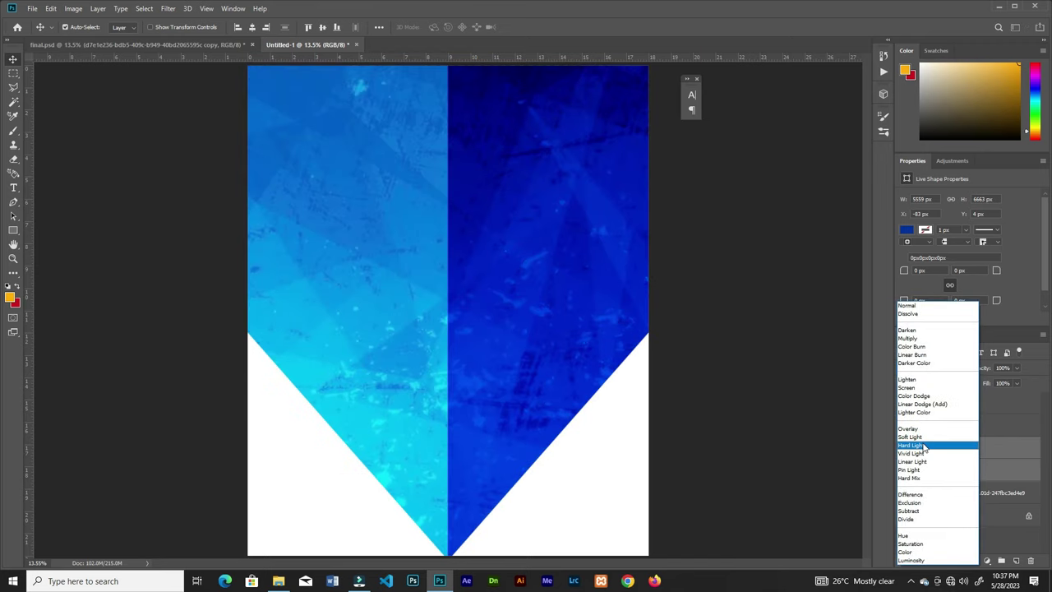
{"action": "left_click", "coordinate": [923, 438]}
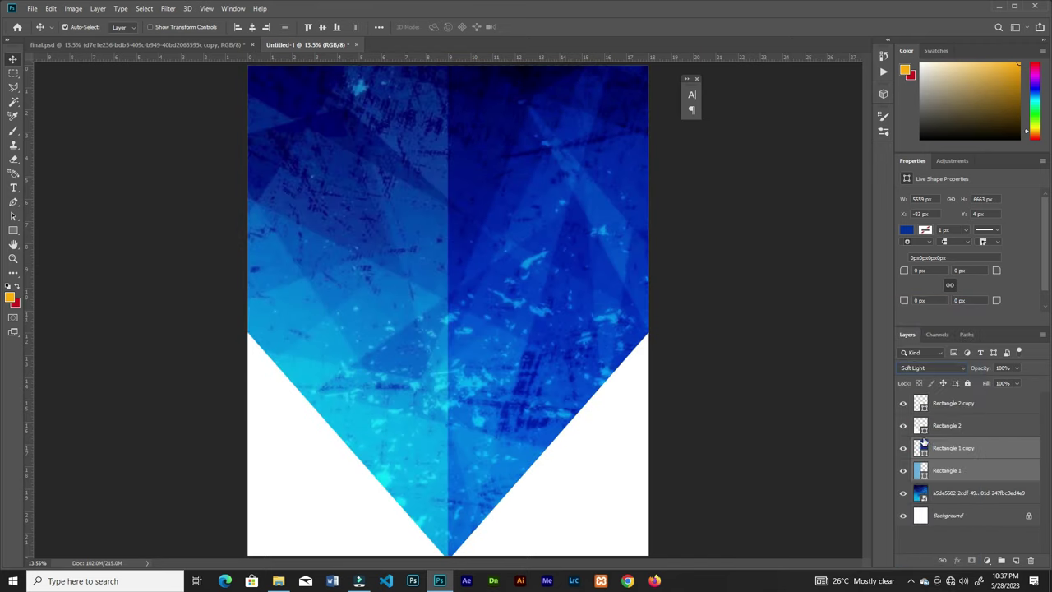
{"action": "left_click", "coordinate": [734, 325]}
Place the Manchester City badge image above the light blue rectangle and clip it to that rectangle
{"action": "left_click", "coordinate": [466, 327]}
{"action": "left_click", "coordinate": [278, 581]}
{"action": "left_click_drag", "start_coordinate": [419, 72], "coordinate": [345, 204]}
{"action": "left_click", "coordinate": [420, 27]}
{"action": "right_click", "coordinate": [944, 473]}
{"action": "left_click", "coordinate": [945, 483]}
{"action": "right_click", "coordinate": [943, 484]}
{"action": "left_click", "coordinate": [946, 254]}
Enlarge the Manchester City badge to about 29.4 in wide and reposition it to fill the left half
{"action": "key", "text": "ctrl+minus"}
{"action": "key", "text": "ctrl+minus"}
{"action": "key", "text": "ctrl+t"}
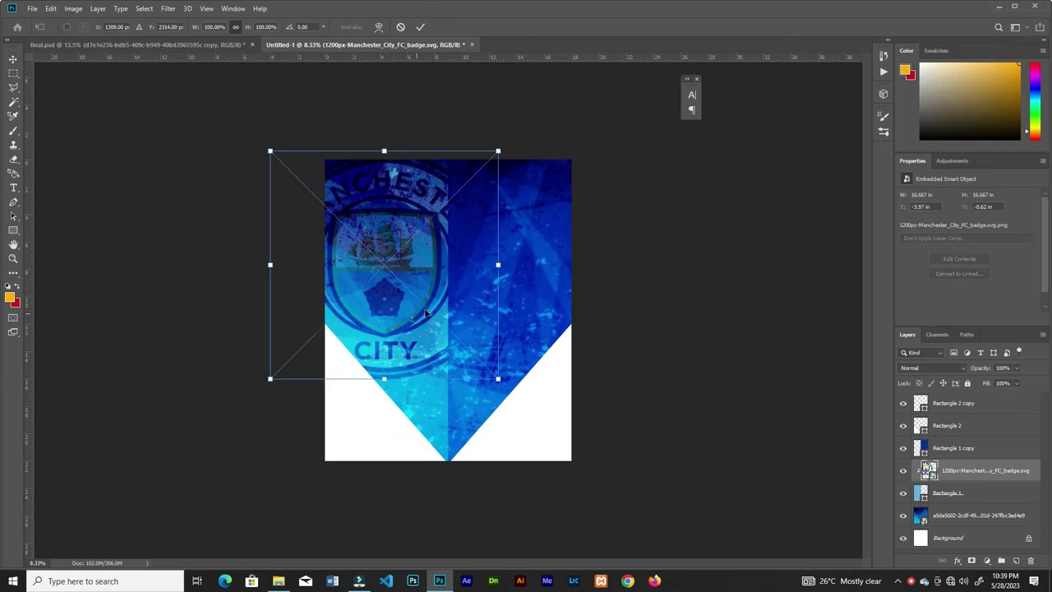
{"action": "left_click_drag", "start_coordinate": [499, 151], "coordinate": [594, 70]}
{"action": "left_click_drag", "start_coordinate": [482, 129], "coordinate": [477, 209]}
{"action": "key", "text": "Return"}
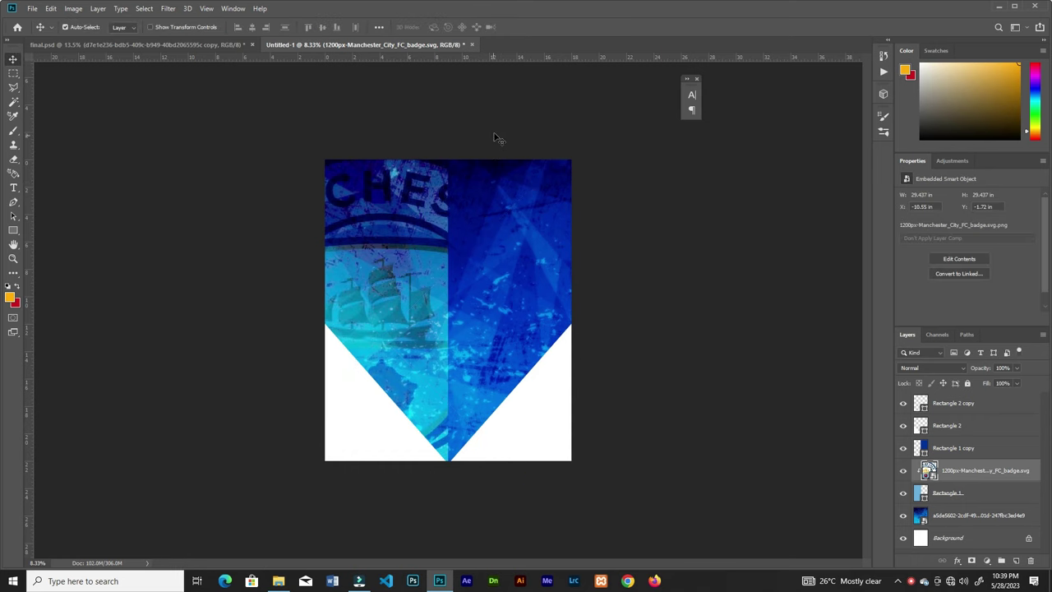
{"action": "left_click", "coordinate": [493, 138]}
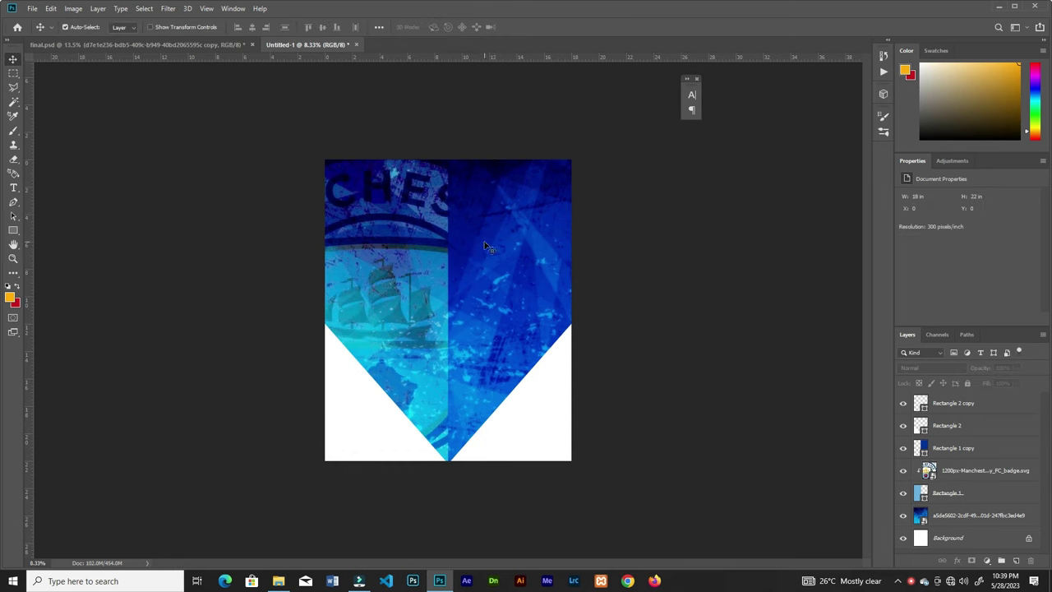
Place the Inter logo image above the dark blue rectangle and scale it to about 1004% over the right half
{"action": "left_click", "coordinate": [532, 297]}
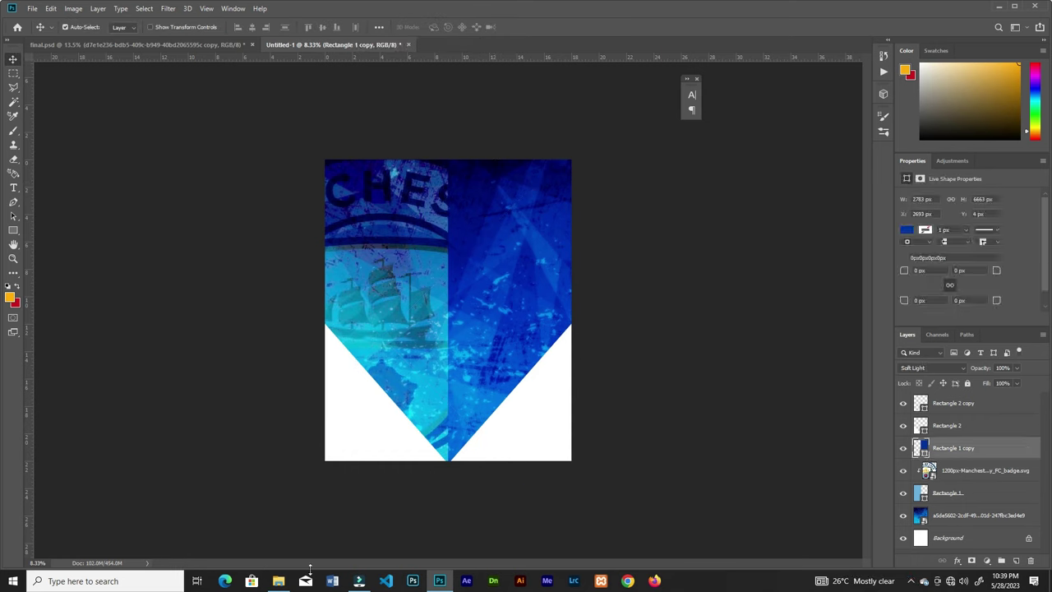
{"action": "key", "text": "alt+Tab"}
{"action": "left_click_drag", "start_coordinate": [242, 82], "coordinate": [631, 126]}
{"action": "key", "text": "ctrl+t"}
{"action": "left_click_drag", "start_coordinate": [502, 323], "coordinate": [538, 299]}
{"action": "key", "text": "Return"}
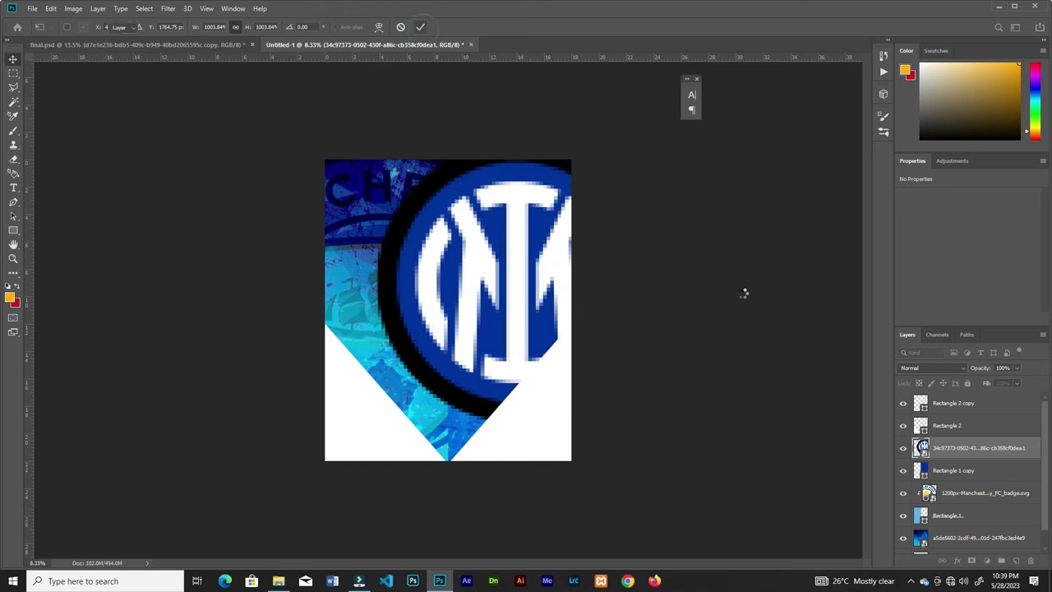
Clip the Inter logo to the dark blue rectangle and adjust its position within the right half
{"action": "right_click", "coordinate": [964, 450]}
{"action": "left_click", "coordinate": [875, 340]}
{"action": "left_click_drag", "start_coordinate": [510, 250], "coordinate": [516, 254]}
{"action": "left_click", "coordinate": [595, 242]}
{"action": "key", "text": "ctrl+plus"}
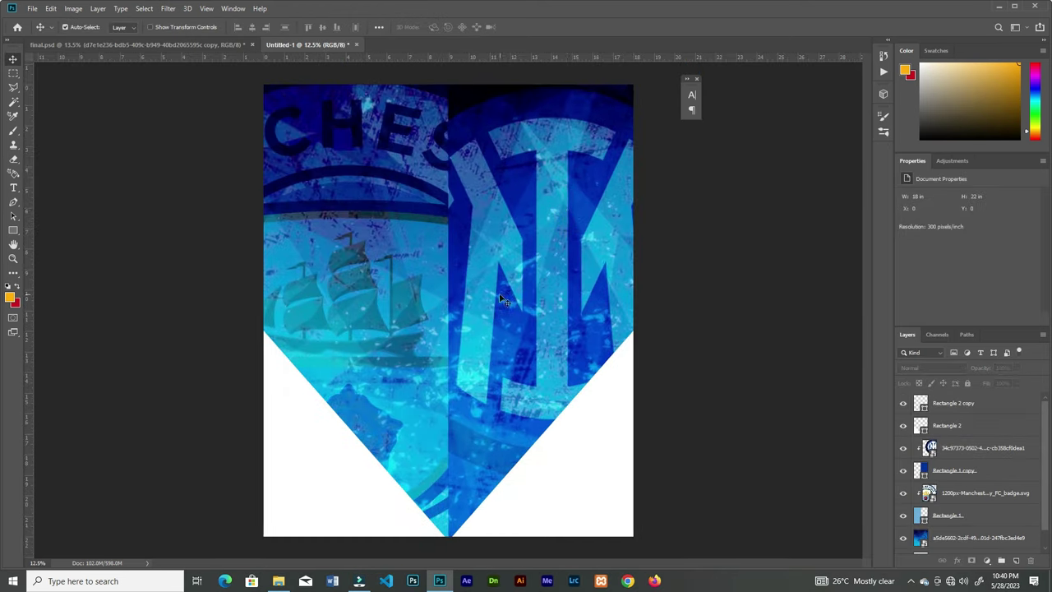
Place the Inter player image 214821b0-06ad-4bb5-b140-7fd794038d7c above the Inter logo layer
{"action": "key", "text": "ctrl+0"}
{"action": "left_click", "coordinate": [563, 301]}
{"action": "left_click", "coordinate": [986, 404]}
{"action": "left_click", "coordinate": [997, 444]}
{"action": "left_click", "coordinate": [280, 577]}
{"action": "left_click_drag", "start_coordinate": [722, 84], "coordinate": [445, 545]}
{"action": "left_click", "coordinate": [747, 225]}
{"action": "left_click_drag", "start_coordinate": [483, 82], "coordinate": [505, 342]}
Scale the Inter player image to about 14 × 23 in and position it over the right half of the poster
{"action": "left_click_drag", "start_coordinate": [614, 142], "coordinate": [740, 522]}
{"action": "left_click_drag", "start_coordinate": [510, 338], "coordinate": [604, 338]}
{"action": "key", "text": "ctrl+minus"}
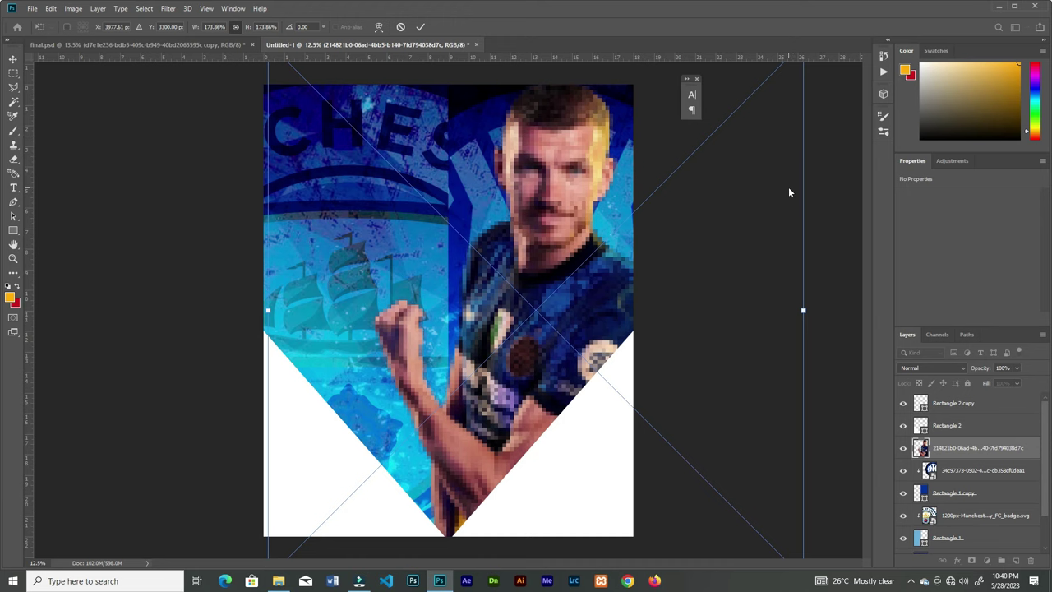
{"action": "key", "text": "ctrl+minus"}
{"action": "left_click_drag", "start_coordinate": [683, 132], "coordinate": [675, 140]}
{"action": "key", "text": "ctrl+0"}
{"action": "left_click_drag", "start_coordinate": [565, 221], "coordinate": [581, 194]}
{"action": "scroll", "coordinate": [632, 180], "scroll_direction": "down", "scroll_amount": 1}
{"action": "left_click", "coordinate": [420, 27]}
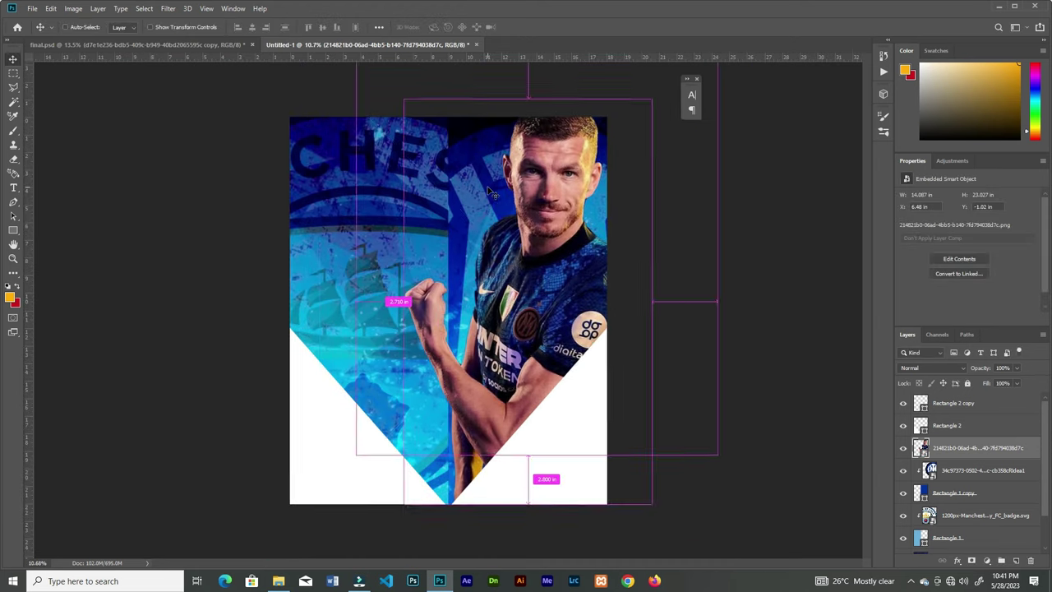
Add a layer mask to the Inter player and paint it black to fade out the raised arm and lower body
{"action": "key", "text": "ctrl+0"}
{"action": "left_click", "coordinate": [973, 560]}
{"action": "key", "text": "d"}
{"action": "key", "text": "b"}
{"action": "left_click_drag", "start_coordinate": [444, 326], "coordinate": [351, 117]}
{"action": "key", "text": "ctrl+z"}
{"action": "mouse_move", "coordinate": [417, 310]}
{"action": "left_mouse_down"}
{"action": "mouse_move", "coordinate": [514, 516]}
{"action": "mouse_move", "coordinate": [615, 430]}
{"action": "mouse_move", "coordinate": [446, 440]}
{"action": "mouse_move", "coordinate": [504, 410]}
{"action": "mouse_move", "coordinate": [621, 441]}
{"action": "left_mouse_up"}
{"action": "key", "text": "v"}
Resize the masked Inter player slightly and reposition him within the right half
{"action": "mouse_move", "coordinate": [586, 164]}
{"action": "left_mouse_down"}
{"action": "mouse_move", "coordinate": [577, 196]}
{"action": "mouse_move", "coordinate": [590, 204]}
{"action": "mouse_move", "coordinate": [570, 190]}
{"action": "left_mouse_up"}
{"action": "key", "text": "ctrl+t"}
{"action": "key", "text": "ctrl+minus"}
{"action": "key", "text": "ctrl+minus"}
{"action": "left_click_drag", "start_coordinate": [676, 137], "coordinate": [668, 145]}
{"action": "left_click", "coordinate": [528, 27]}
{"action": "key", "text": "ctrl+0"}
{"action": "left_click_drag", "start_coordinate": [589, 161], "coordinate": [590, 152]}
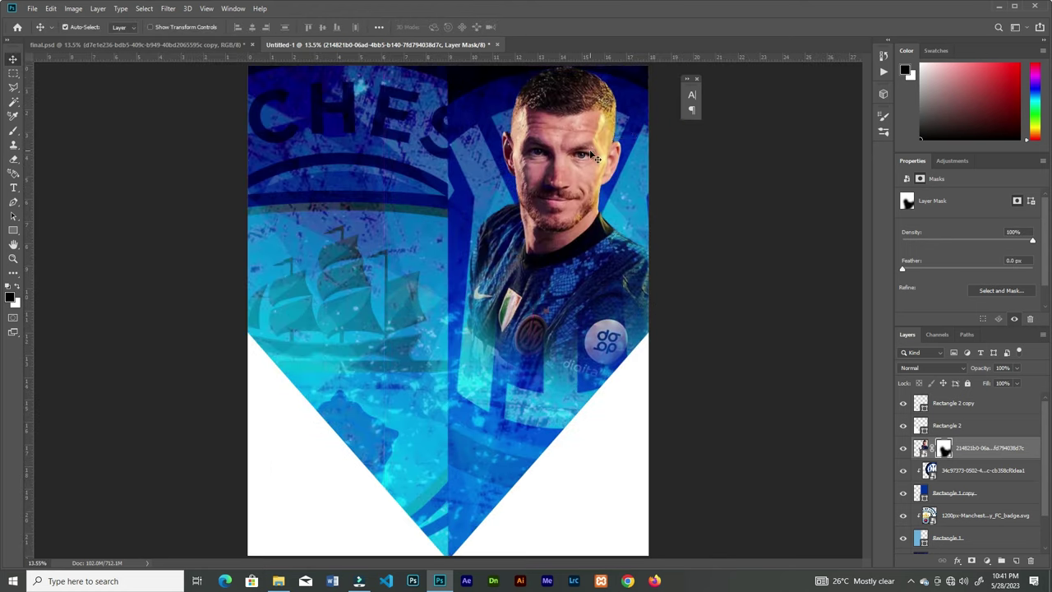
Scale the masked Inter player to about 95% and move him up toward the poster's top edge
{"action": "key", "text": "ctrl+t"}
{"action": "left_click_drag", "start_coordinate": [385, 65], "coordinate": [392, 77]}
{"action": "left_click_drag", "start_coordinate": [543, 181], "coordinate": [543, 168]}
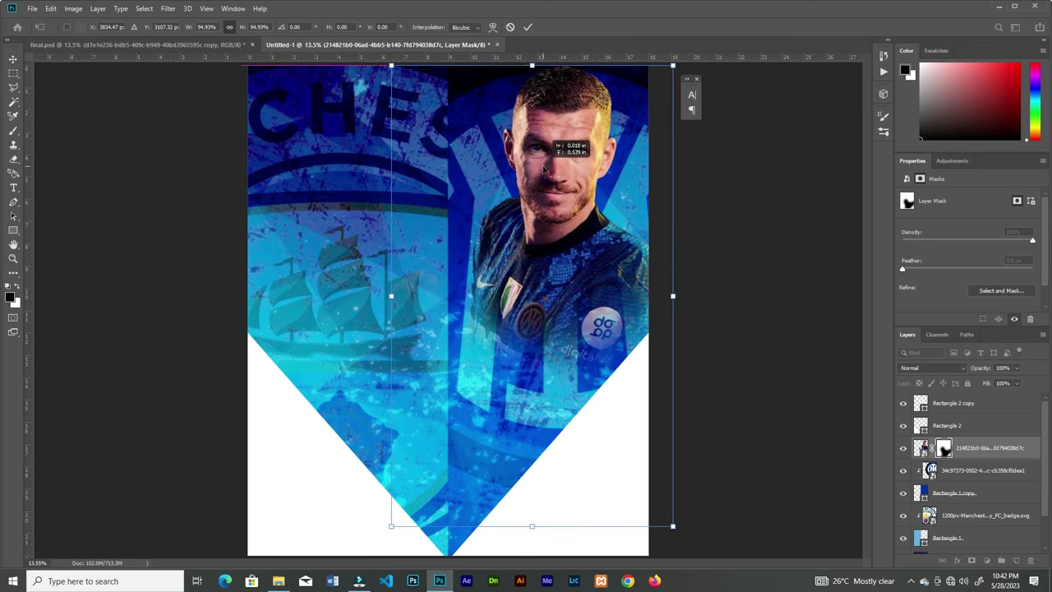
{"action": "left_click", "coordinate": [527, 28]}
{"action": "key", "text": "b"}
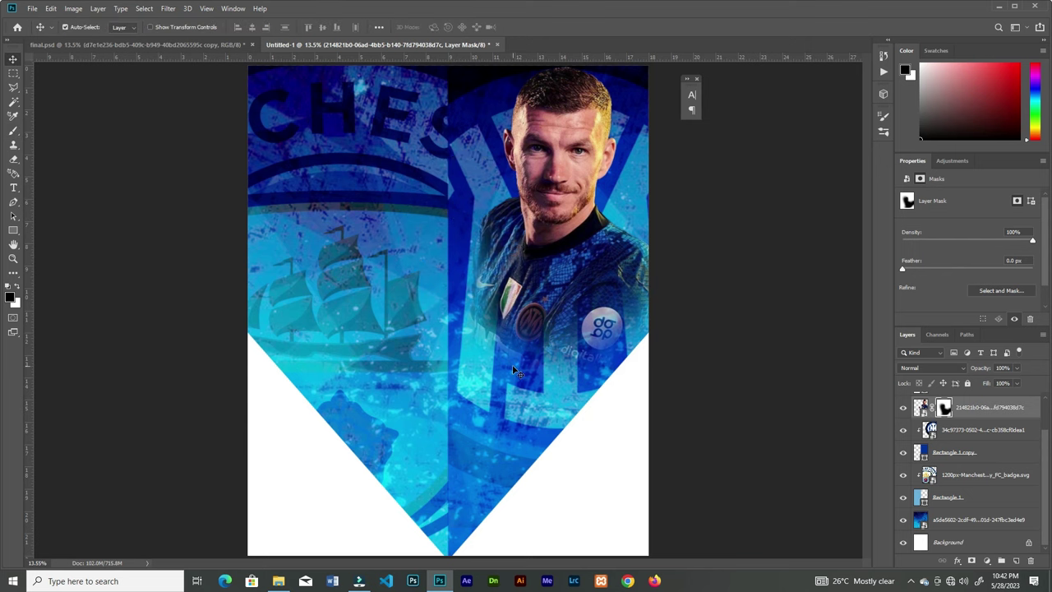
Place player image f13576c9-7f4a-4d35-b4c3-ea6df2dd61e0, flipped horizontally at about 44%, beside the large player's shoulder at the poster's right edge
{"action": "left_click", "coordinate": [279, 580]}
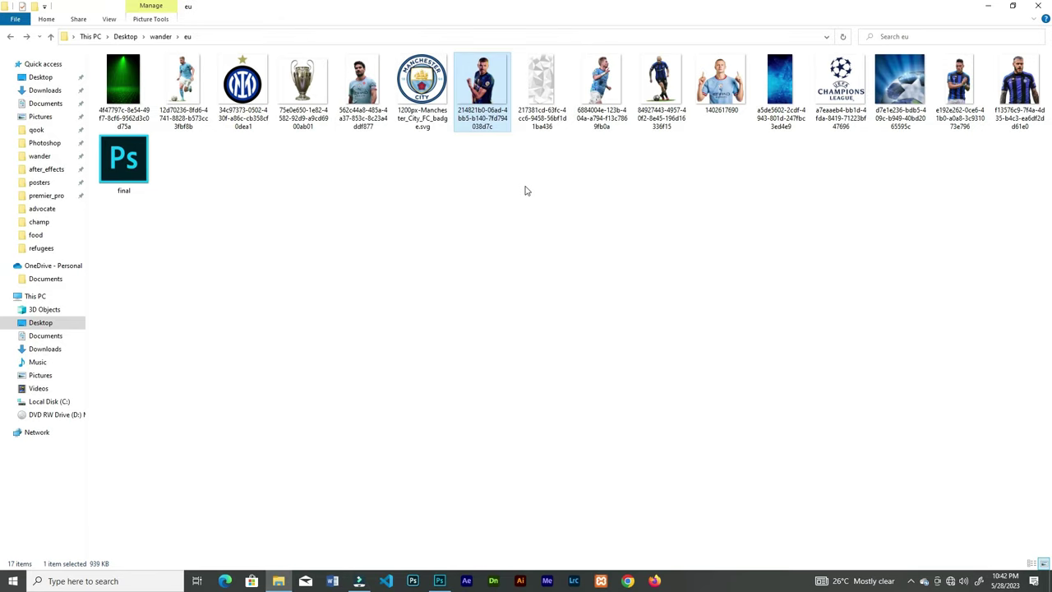
{"action": "left_click_drag", "start_coordinate": [1020, 82], "coordinate": [647, 309]}
{"action": "left_click_drag", "start_coordinate": [776, 101], "coordinate": [670, 167]}
{"action": "left_click_drag", "start_coordinate": [616, 206], "coordinate": [627, 242]}
{"action": "left_click_drag", "start_coordinate": [691, 214], "coordinate": [685, 216]}
{"action": "left_click_drag", "start_coordinate": [628, 260], "coordinate": [628, 252]}
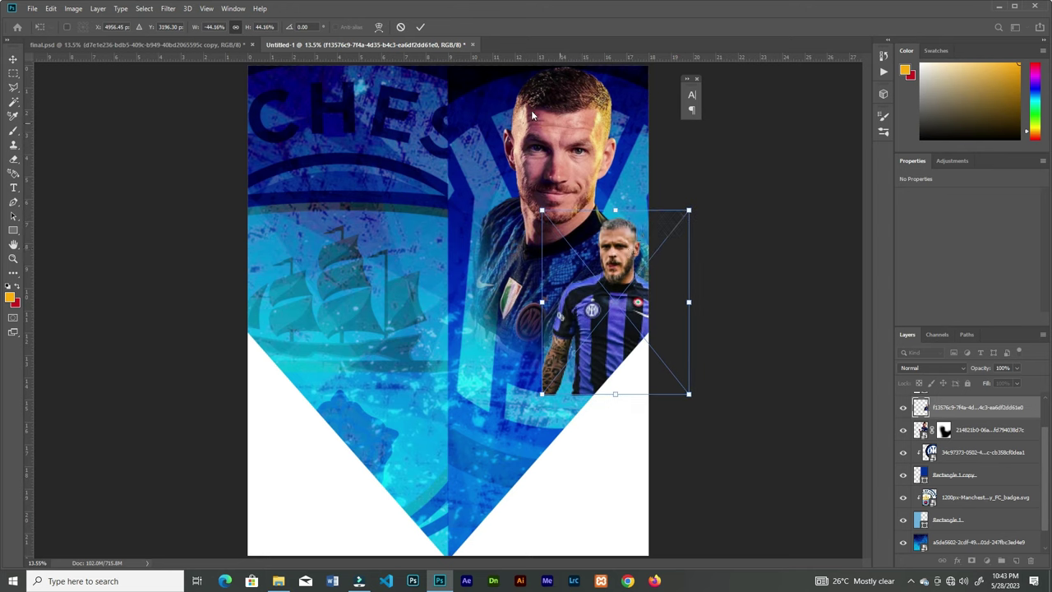
{"action": "key", "text": "Return"}
Add a Vibrance adjustment layer above the second Inter player and increase its vibrance
{"action": "left_click", "coordinate": [986, 560]}
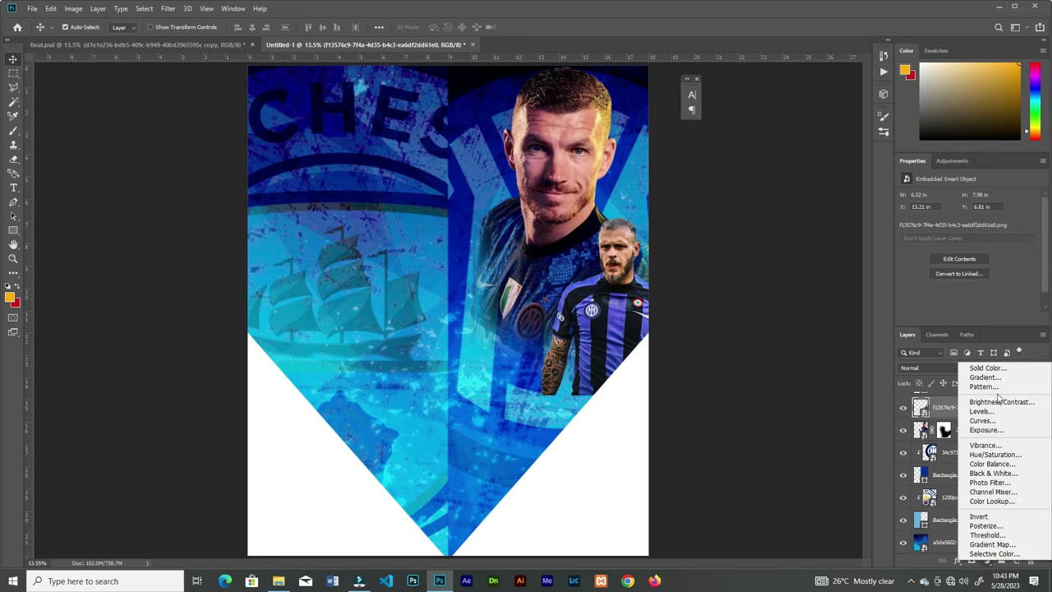
{"action": "left_click", "coordinate": [987, 445]}
{"action": "left_click_drag", "start_coordinate": [965, 208], "coordinate": [1012, 208]}
Add a layer mask to the second Inter player and brush black to fade his tattooed arm and lower body
{"action": "left_click", "coordinate": [981, 434]}
{"action": "left_click", "coordinate": [972, 560]}
{"action": "key", "text": "b"}
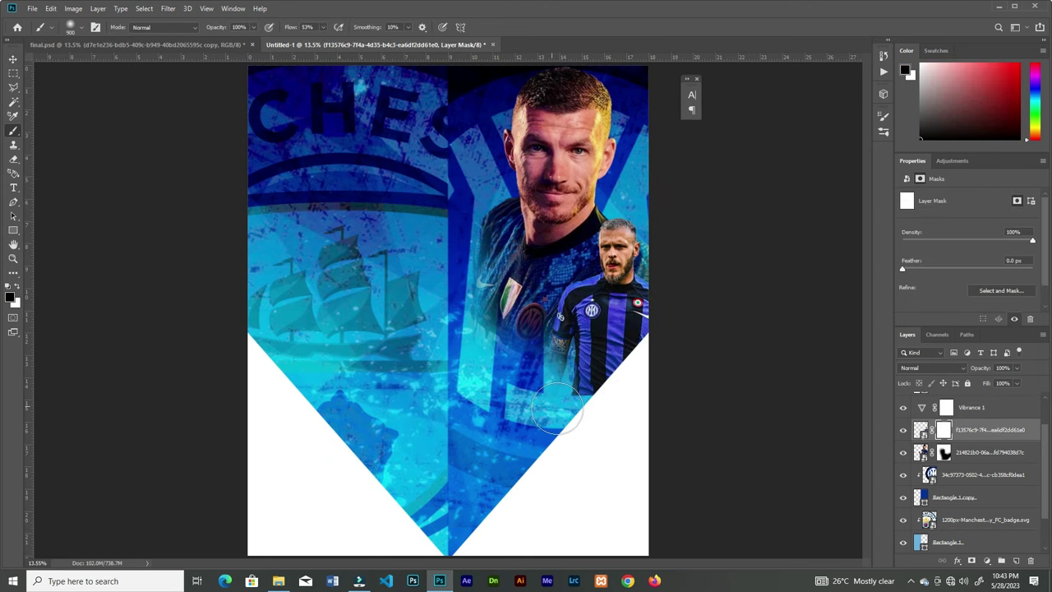
{"action": "key", "text": "v"}
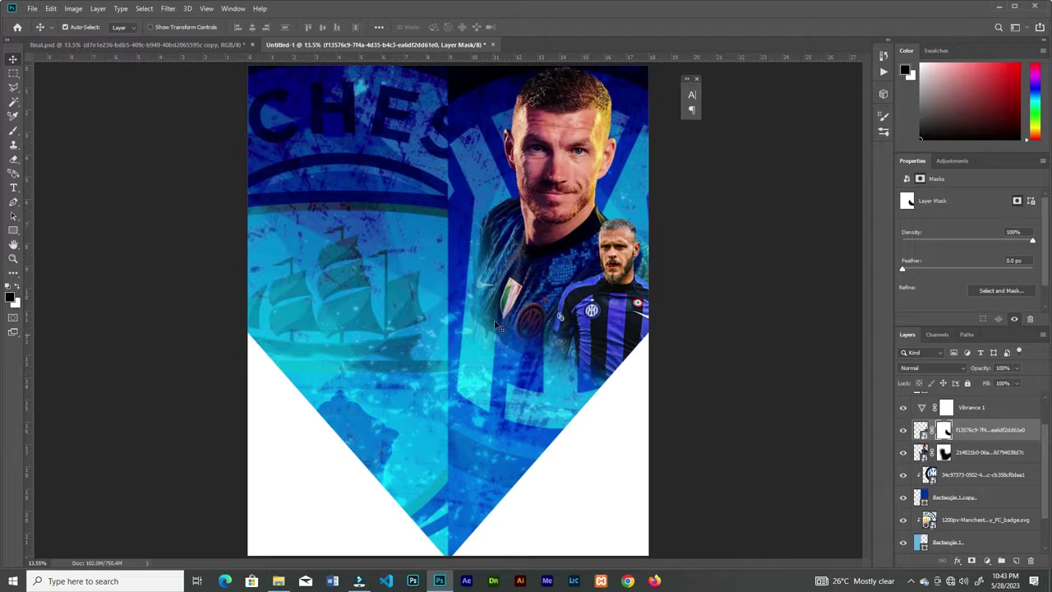
Place player image e192e262-0ce6-41b0-a0a8-3c931073e796 at about 53%, in front of and below the second Inter player
{"action": "left_click", "coordinate": [284, 581]}
{"action": "mouse_move", "coordinate": [960, 89]}
{"action": "left_mouse_down"}
{"action": "mouse_move", "coordinate": [448, 582]}
{"action": "mouse_move", "coordinate": [451, 362]}
{"action": "left_mouse_up"}
{"action": "left_click_drag", "start_coordinate": [552, 125], "coordinate": [523, 171]}
{"action": "left_click_drag", "start_coordinate": [474, 299], "coordinate": [577, 383]}
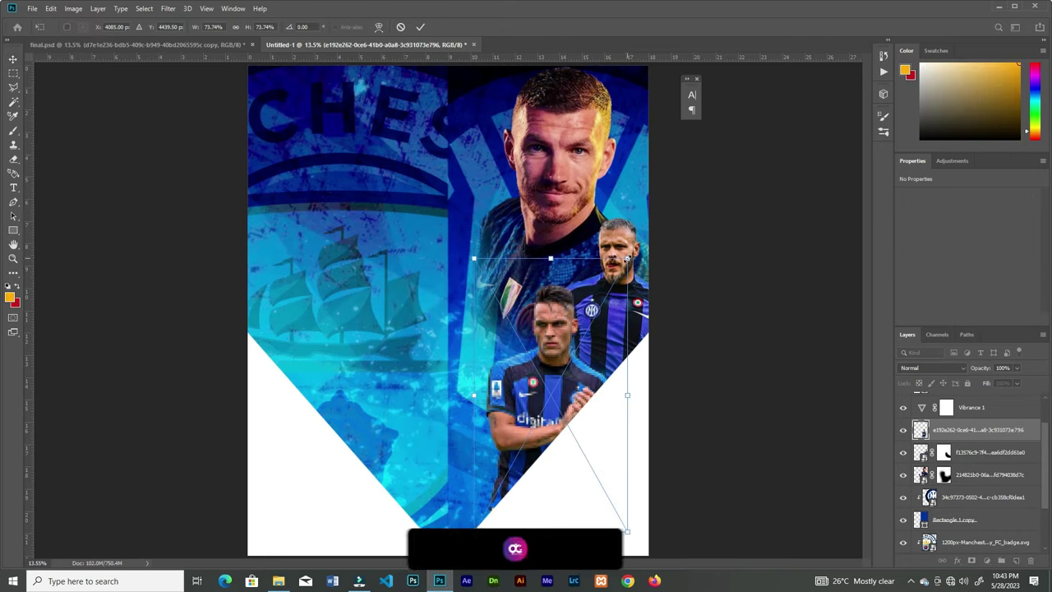
{"action": "left_click_drag", "start_coordinate": [628, 259], "coordinate": [606, 297]}
{"action": "mouse_move", "coordinate": [566, 395]}
{"action": "left_mouse_down"}
{"action": "mouse_move", "coordinate": [587, 365]}
{"action": "mouse_move", "coordinate": [571, 379]}
{"action": "left_mouse_up"}
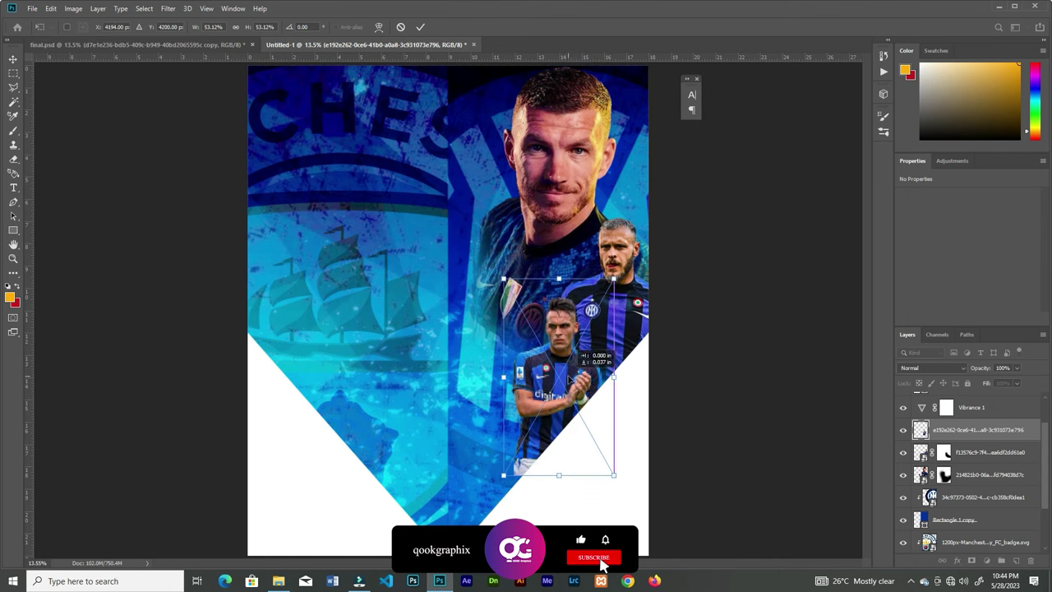
{"action": "left_click_drag", "start_coordinate": [610, 278], "coordinate": [614, 273]}
{"action": "left_click", "coordinate": [421, 27]}
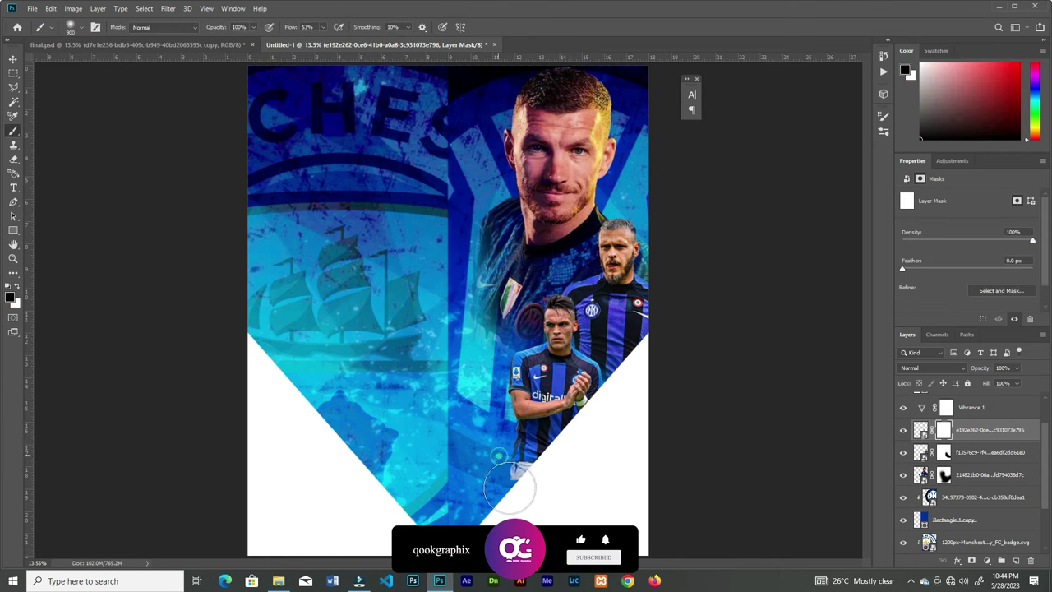
Mask the third Inter player to fade his lower edge and add a Vibrance adjustment layer of +76 above him
{"action": "left_click", "coordinate": [971, 561]}
{"action": "left_click", "coordinate": [985, 447]}
{"action": "left_click_drag", "start_coordinate": [967, 208], "coordinate": [1019, 210]}
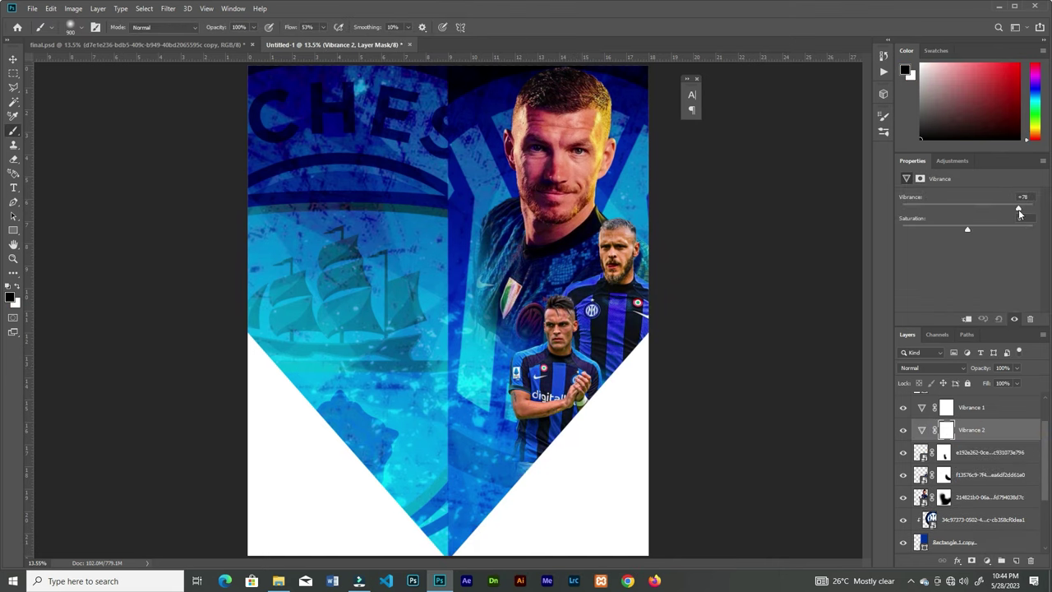
{"action": "key", "text": "v"}
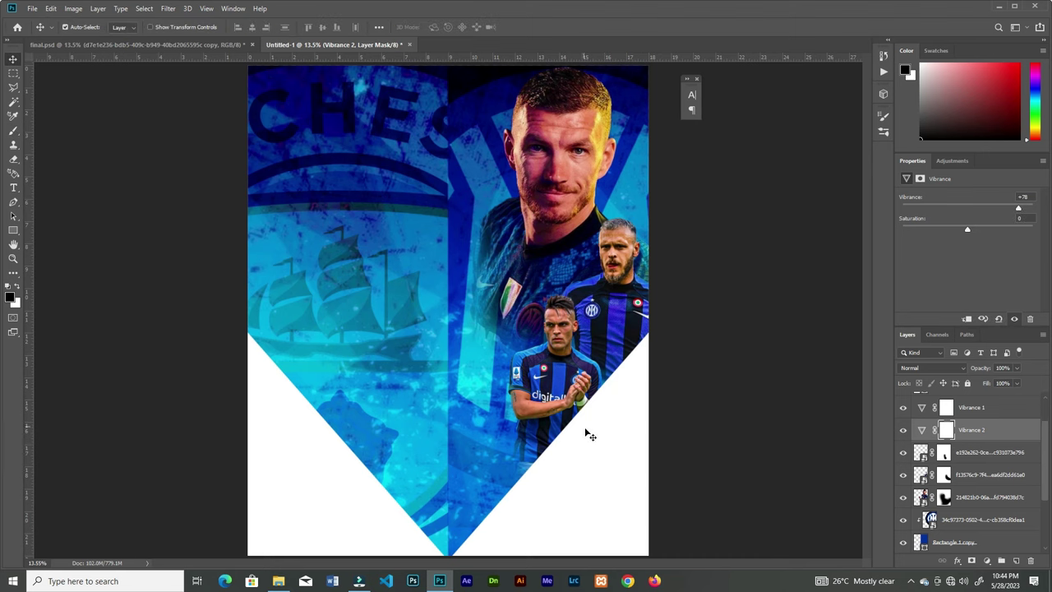
{"action": "scroll", "coordinate": [1031, 449], "scroll_direction": "up", "scroll_amount": 2}
{"action": "left_click", "coordinate": [1025, 406]}
{"action": "left_click", "coordinate": [278, 581]}
{"action": "left_click_drag", "start_coordinate": [662, 86], "coordinate": [608, 454]}
{"action": "left_click_drag", "start_coordinate": [600, 127], "coordinate": [531, 207]}
{"action": "left_click_drag", "start_coordinate": [451, 250], "coordinate": [591, 386]}
{"action": "left_click_drag", "start_coordinate": [673, 343], "coordinate": [658, 360]}
{"action": "left_click_drag", "start_coordinate": [588, 421], "coordinate": [584, 436]}
{"action": "key", "text": "Return"}
Clip a Vibrance adjustment to the full-length Inter player with vibrance +84 and saturation +18
{"action": "left_click", "coordinate": [987, 560]}
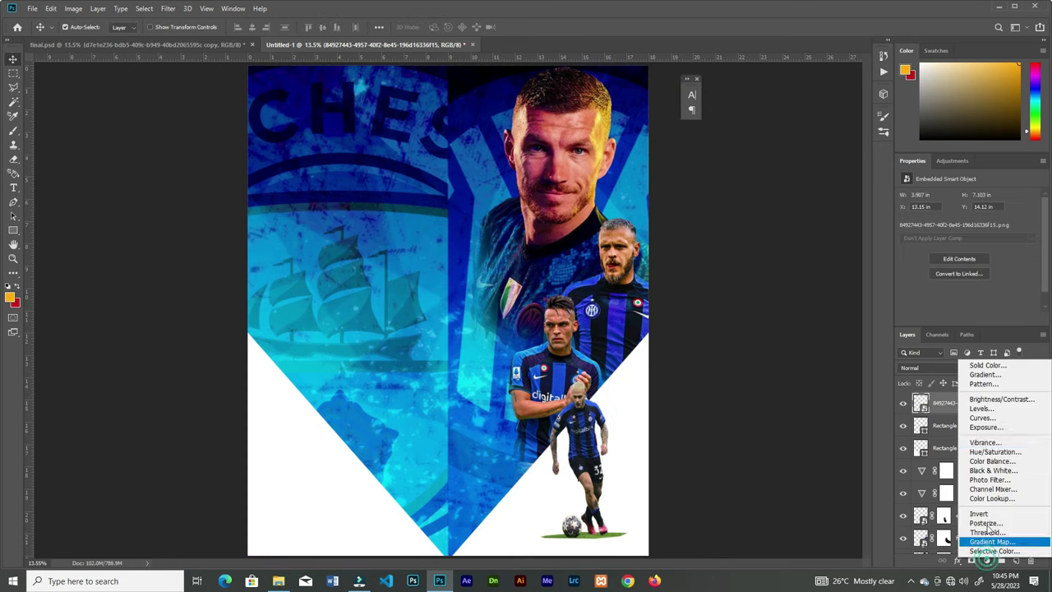
{"action": "left_click", "coordinate": [986, 441]}
{"action": "left_click_drag", "start_coordinate": [967, 208], "coordinate": [1017, 211]}
{"action": "left_click", "coordinate": [967, 319]}
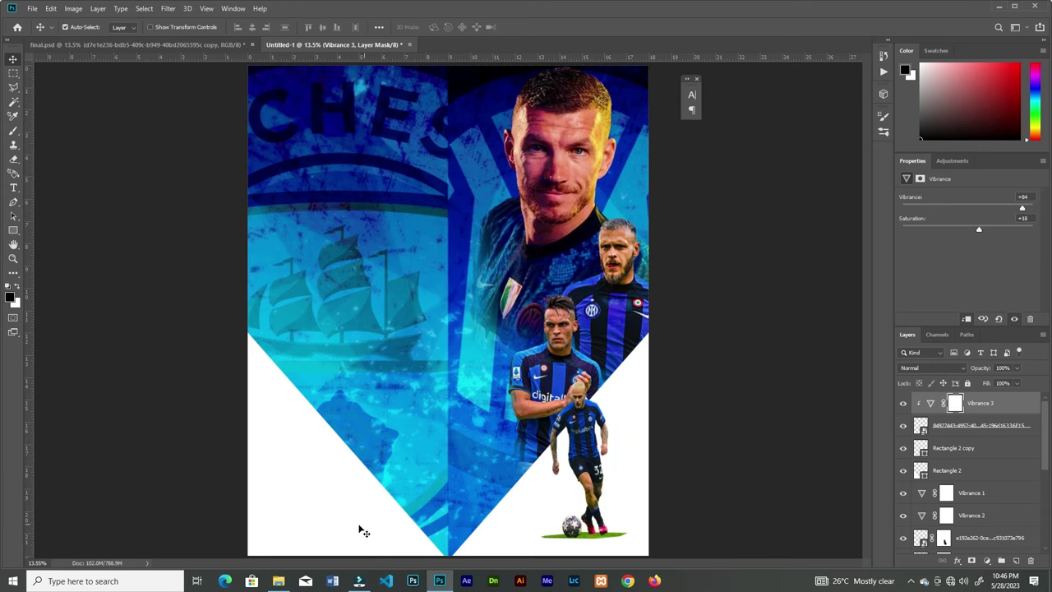
{"action": "left_click", "coordinate": [279, 581]}
{"action": "left_click_drag", "start_coordinate": [722, 82], "coordinate": [349, 237]}
{"action": "left_click_drag", "start_coordinate": [981, 407], "coordinate": [989, 520]}
{"action": "key", "text": "Return"}
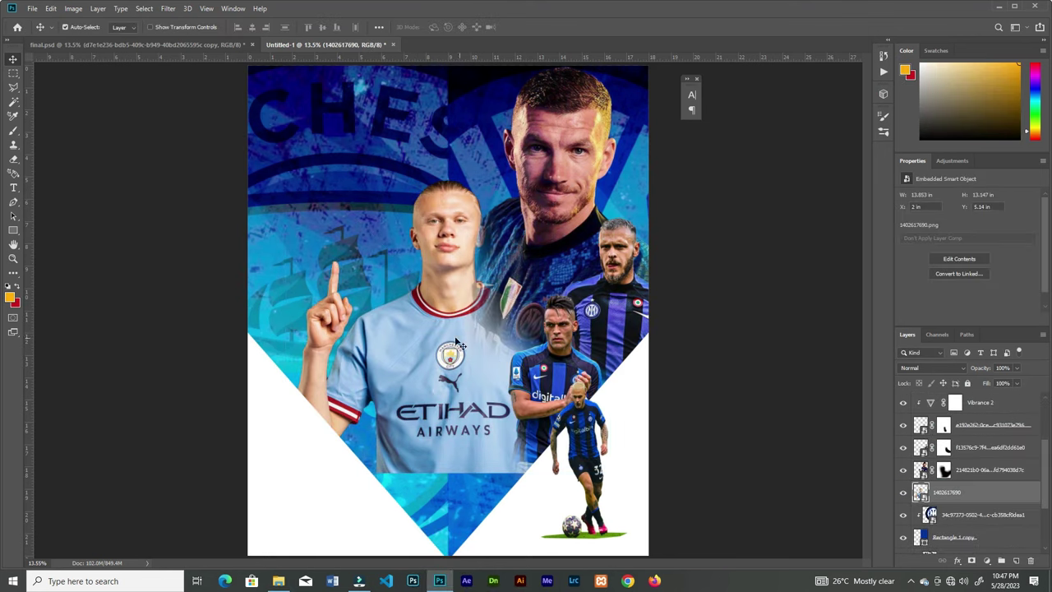
{"action": "left_click_drag", "start_coordinate": [452, 338], "coordinate": [348, 245]}
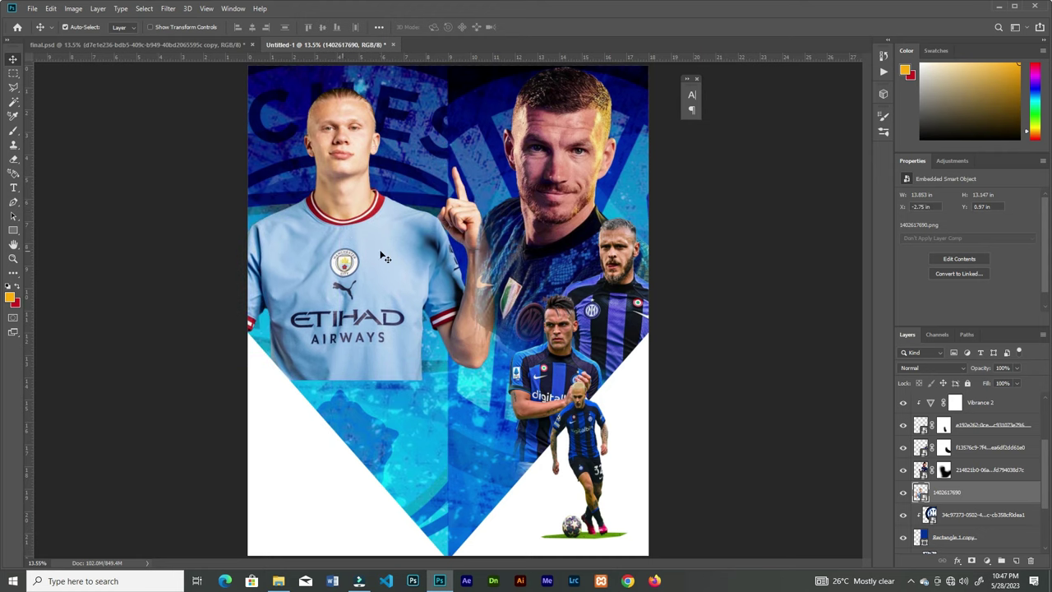
Scale the Manchester City player to about 152% and position his head near the poster's upper edge
{"action": "key", "text": "ctrl+t"}
{"action": "left_click_drag", "start_coordinate": [504, 379], "coordinate": [602, 507]}
{"action": "mouse_move", "coordinate": [347, 164]}
{"action": "left_mouse_down"}
{"action": "mouse_move", "coordinate": [336, 184]}
{"action": "mouse_move", "coordinate": [340, 169]}
{"action": "mouse_move", "coordinate": [349, 180]}
{"action": "left_mouse_up"}
{"action": "left_click_drag", "start_coordinate": [594, 522], "coordinate": [586, 515]}
{"action": "left_click_drag", "start_coordinate": [333, 300], "coordinate": [333, 290]}
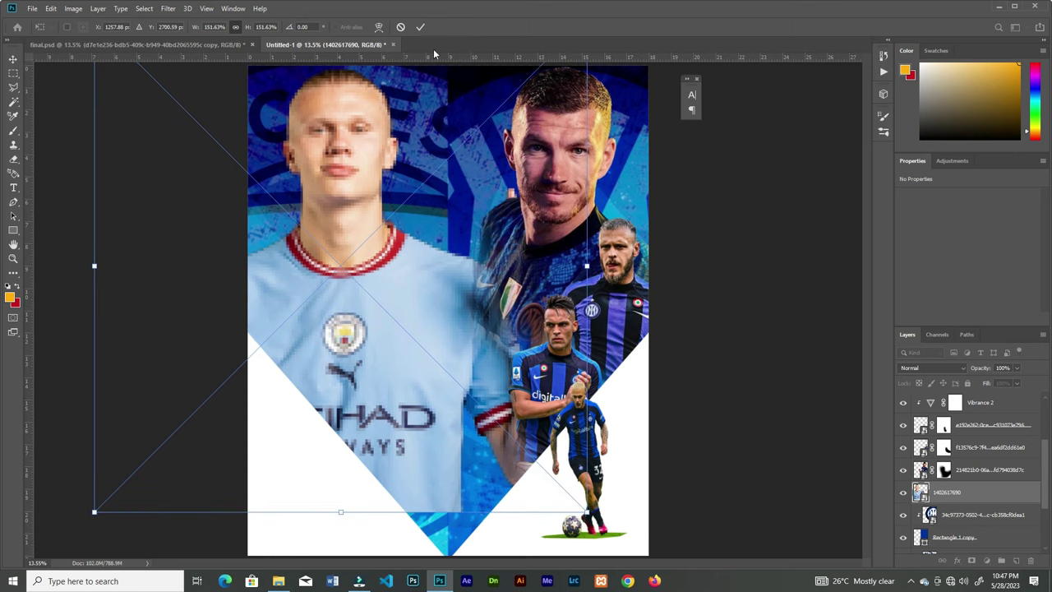
{"action": "left_click", "coordinate": [420, 26]}
Add a layer mask to the large City player and brush black to fade his arm and lower body
{"action": "left_click", "coordinate": [972, 561]}
{"action": "key", "text": "b"}
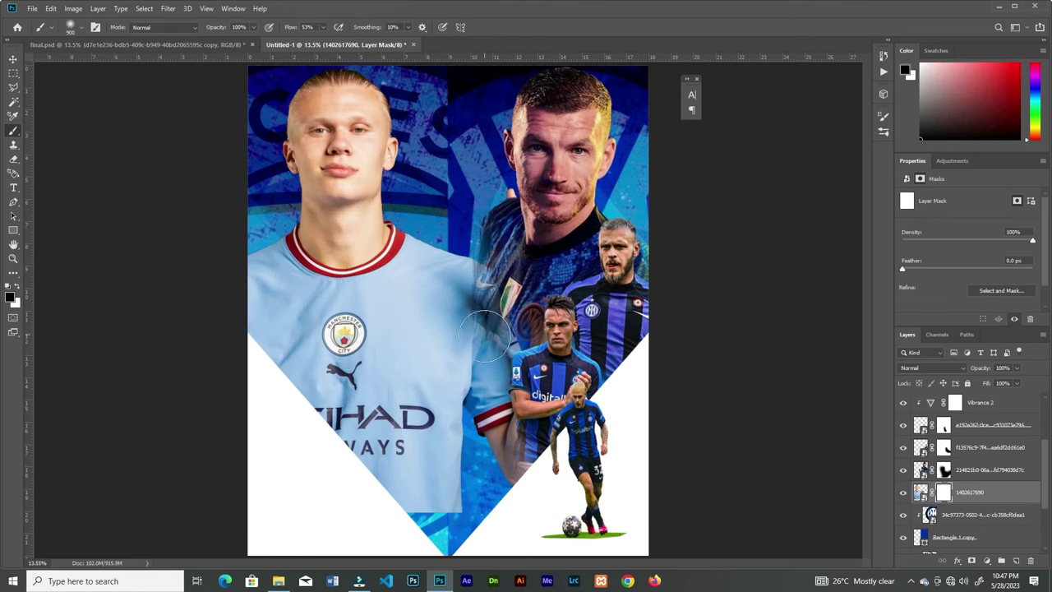
{"action": "mouse_move", "coordinate": [498, 313]}
{"action": "left_mouse_down"}
{"action": "mouse_move", "coordinate": [464, 271]}
{"action": "mouse_move", "coordinate": [458, 435]}
{"action": "mouse_move", "coordinate": [420, 509]}
{"action": "mouse_move", "coordinate": [176, 364]}
{"action": "mouse_move", "coordinate": [235, 379]}
{"action": "mouse_move", "coordinate": [652, 316]}
{"action": "left_mouse_up"}
{"action": "key", "text": "v"}
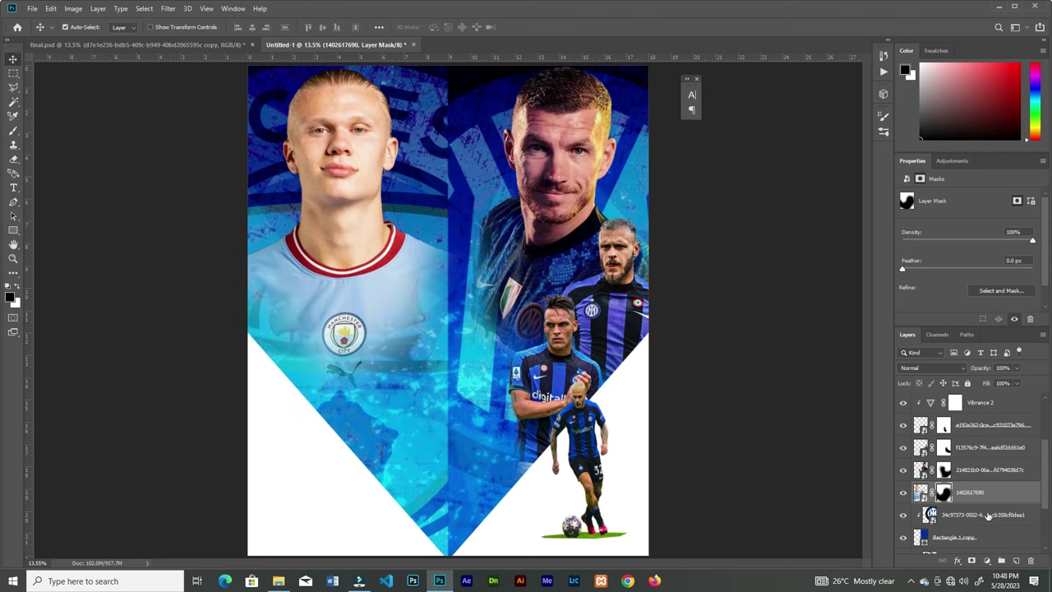
Clip a Curves adjustment to the large City player and pull the midtones down to darken him
{"action": "left_click", "coordinate": [999, 560]}
{"action": "left_click", "coordinate": [962, 425]}
{"action": "left_click_drag", "start_coordinate": [985, 275], "coordinate": [987, 288]}
{"action": "left_click", "coordinate": [970, 319]}
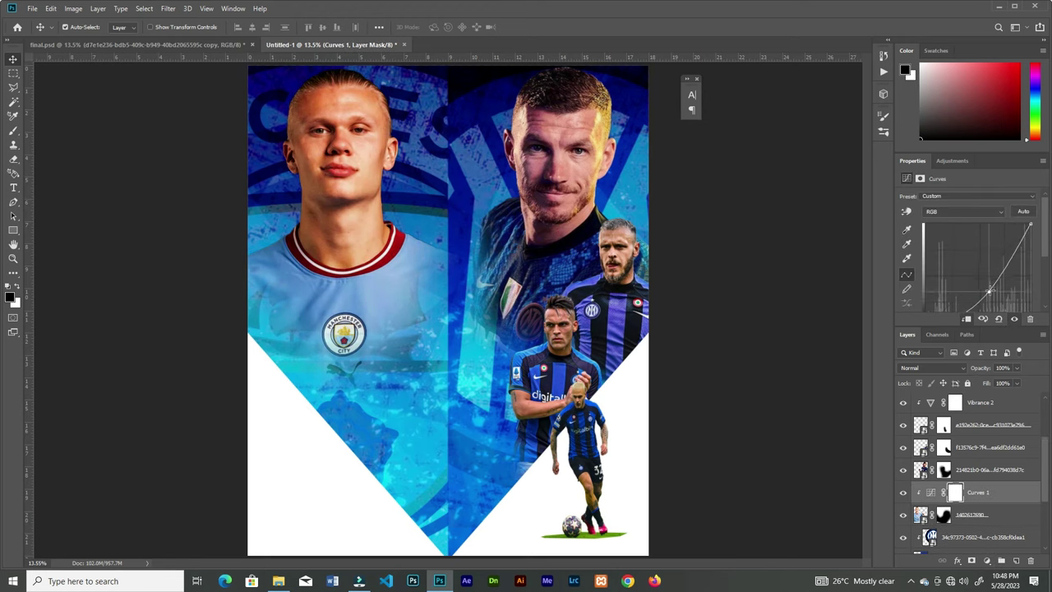
Brush black with a smaller soft brush on the Curves mask to brighten the outer edge of the City player's face
{"action": "key", "text": "b"}
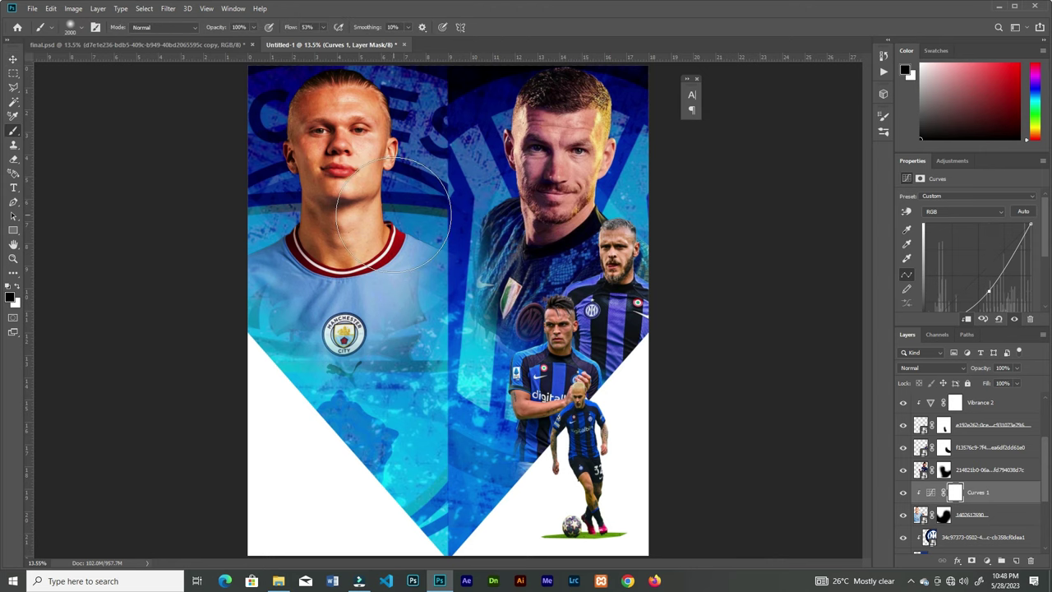
{"action": "key", "text": "bracketleft"}
{"action": "left_click_drag", "start_coordinate": [300, 115], "coordinate": [288, 177]}
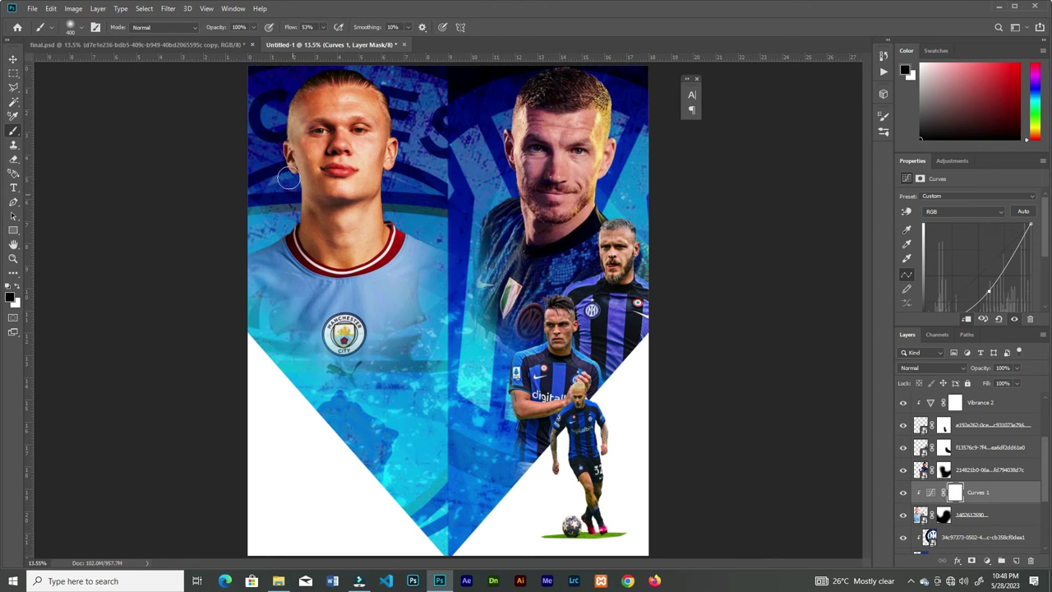
Clip a Hue/Saturation adjustment with hue +27 and 67% opacity, invert its mask and brush white along the City player's face edges
{"action": "left_click", "coordinate": [986, 561]}
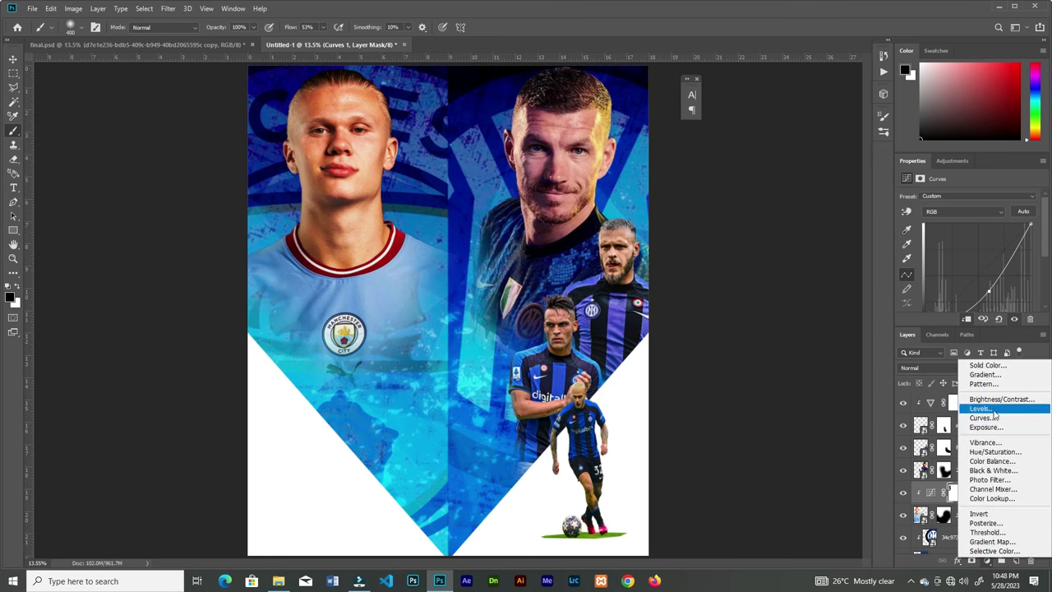
{"action": "left_click", "coordinate": [994, 452]}
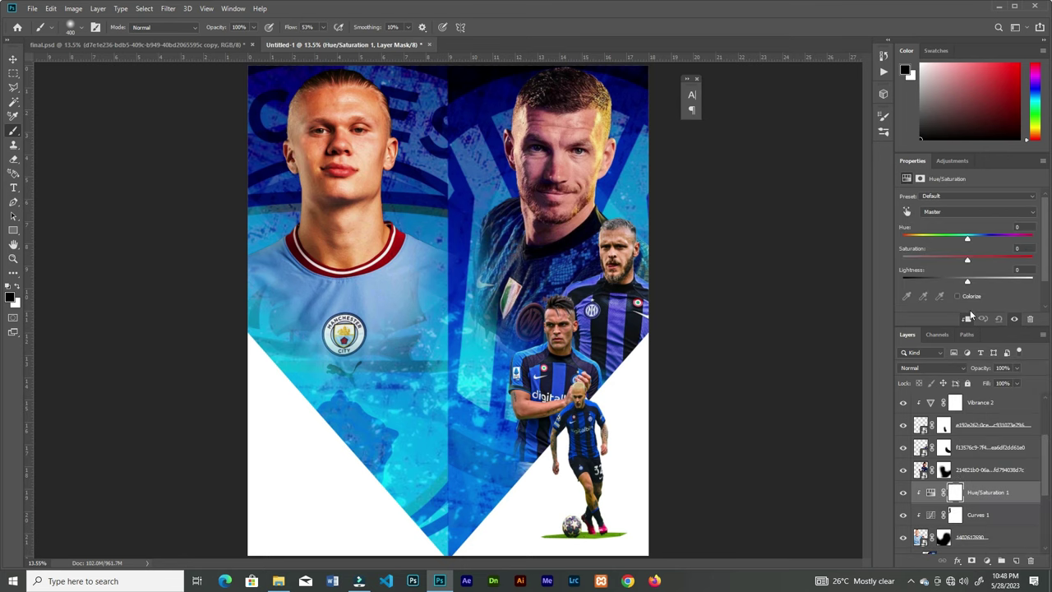
{"action": "left_click_drag", "start_coordinate": [967, 241], "coordinate": [985, 241]}
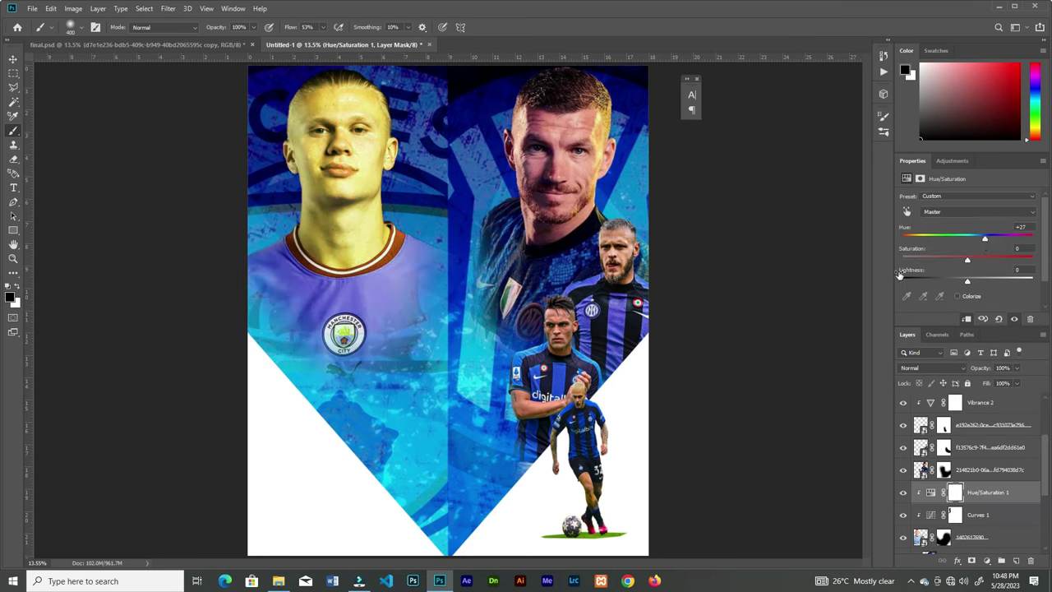
{"action": "key", "text": "ctrl+i"}
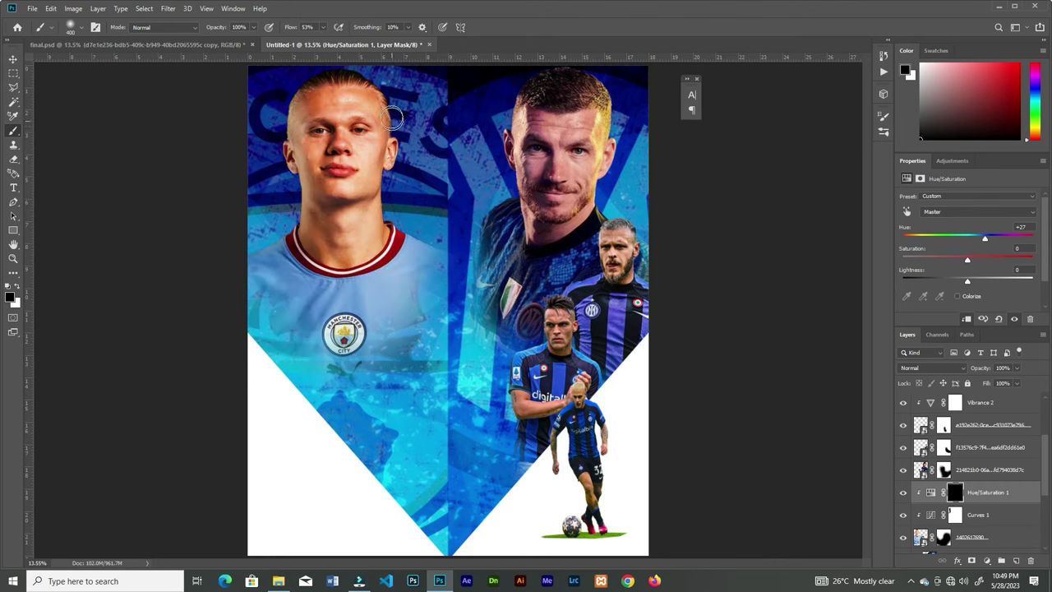
{"action": "key", "text": "x"}
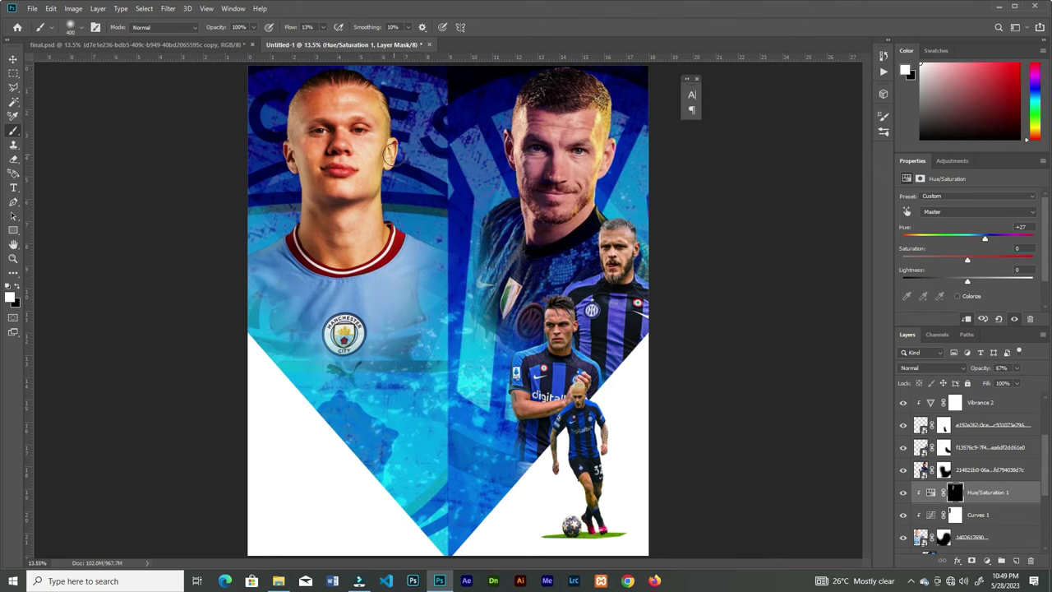
Place player image 562c44a8-485a-4a37-853c-8c23a4ddf877, flipped horizontally and scaled down, beside the large City player's shoulder at the poster's edge
{"action": "left_click", "coordinate": [279, 581]}
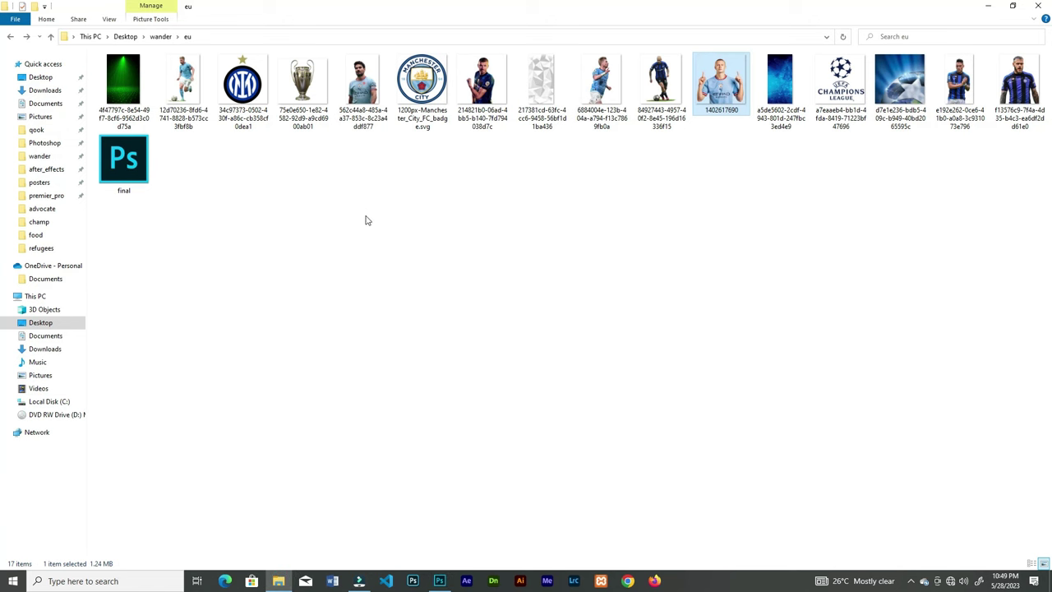
{"action": "left_click_drag", "start_coordinate": [363, 86], "coordinate": [393, 354]}
{"action": "right_click", "coordinate": [435, 346]}
{"action": "left_click", "coordinate": [530, 471]}
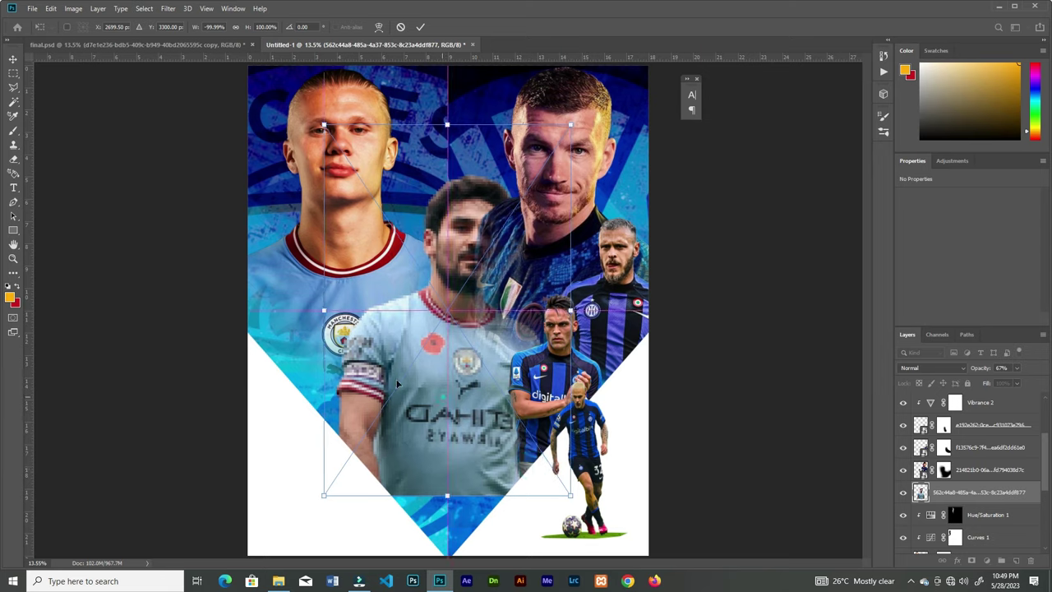
{"action": "left_click_drag", "start_coordinate": [461, 246], "coordinate": [328, 215]}
{"action": "left_click_drag", "start_coordinate": [447, 94], "coordinate": [328, 202]}
{"action": "key", "text": "Return"}
Resize the second City player to about 4.9 by 7.35 in at the poster's outer edge
{"action": "key", "text": "ctrl+t"}
{"action": "left_click_drag", "start_coordinate": [297, 336], "coordinate": [300, 332]}
{"action": "left_click", "coordinate": [423, 28]}
{"action": "right_click", "coordinate": [960, 497]}
{"action": "key", "text": "Escape"}
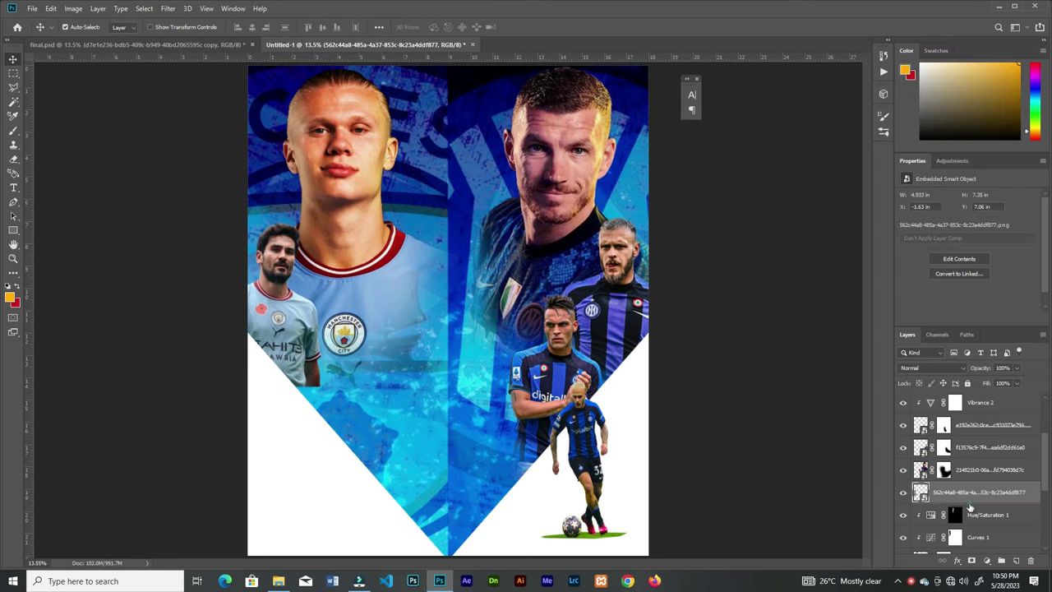
Clip a Vibrance adjustment to the second City player with vibrance +97 and saturation +13
{"action": "left_click", "coordinate": [987, 560]}
{"action": "left_click", "coordinate": [997, 444]}
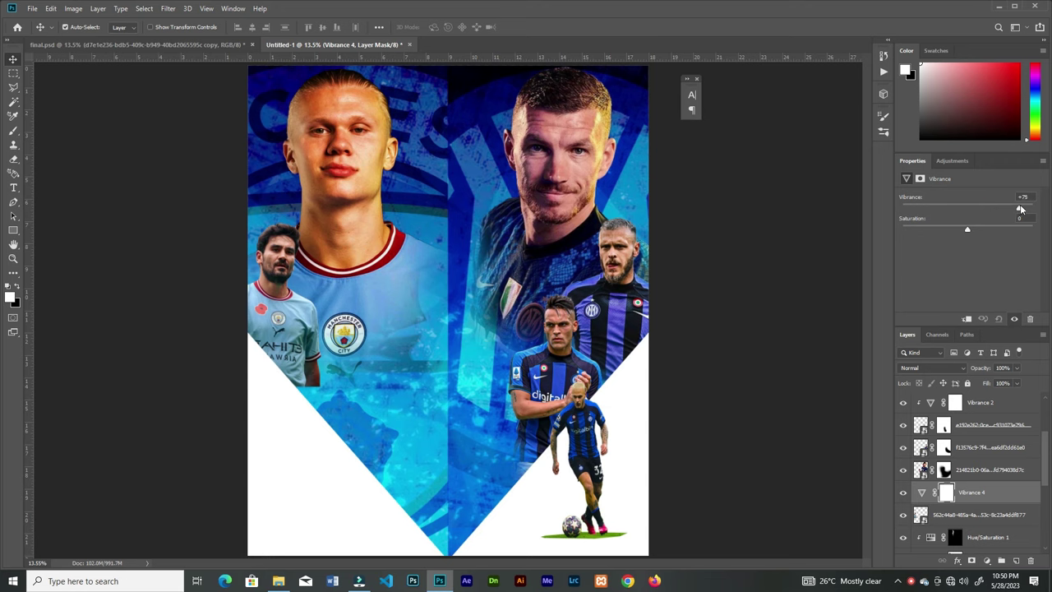
{"action": "key", "text": "ctrl+alt+g"}
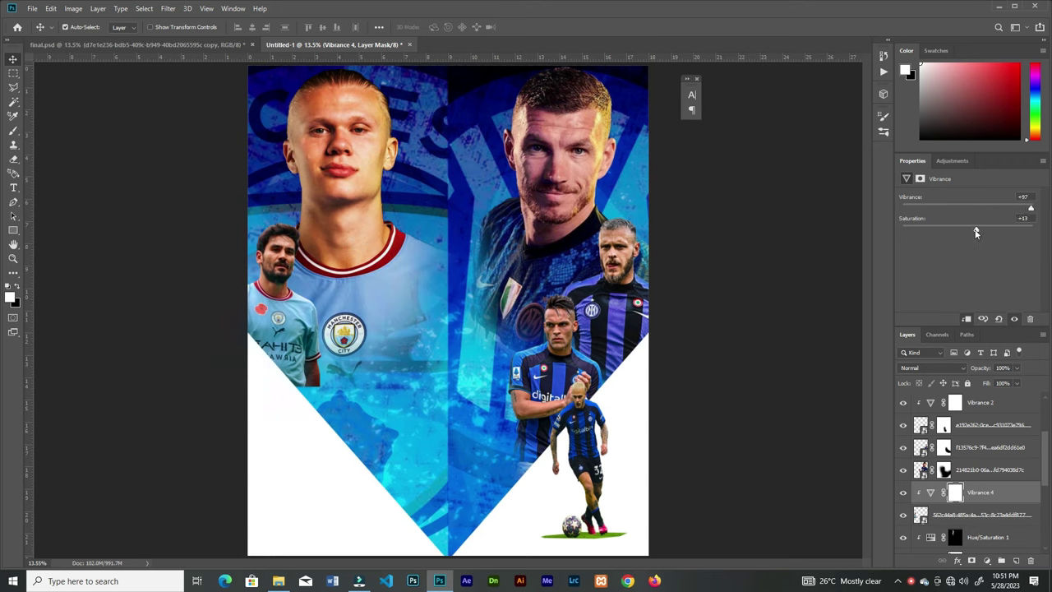
Add a layer mask to the second City player and brush black with a larger soft brush to fade his lower body
{"action": "left_click", "coordinate": [944, 515]}
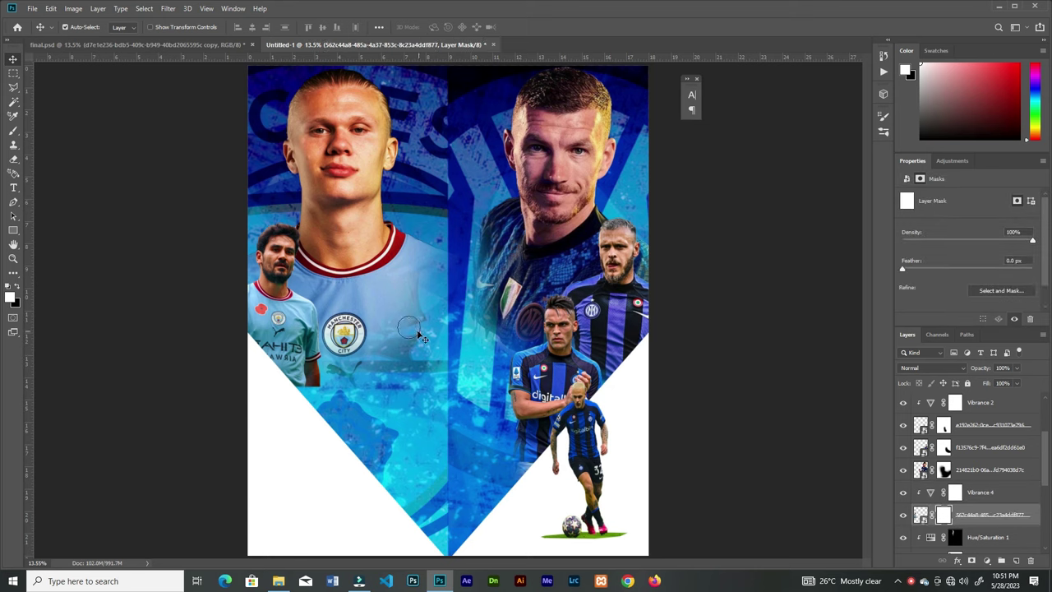
{"action": "key", "text": "b"}
{"action": "key", "text": "x"}
{"action": "key", "text": "bracketleft"}
{"action": "key", "text": "bracketleft"}
{"action": "mouse_move", "coordinate": [323, 411]}
{"action": "left_mouse_down"}
{"action": "mouse_move", "coordinate": [351, 374]}
{"action": "mouse_move", "coordinate": [344, 346]}
{"action": "mouse_move", "coordinate": [322, 388]}
{"action": "left_mouse_up"}
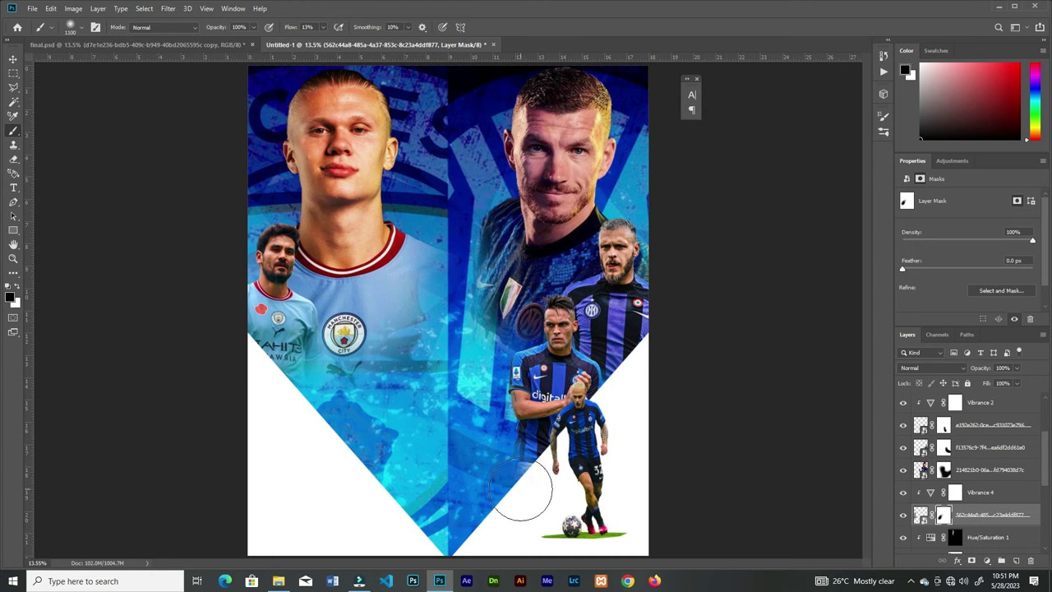
Place player image 6884004e-123b-404a-a794-f13c7869fb0a at about 42%, in front of and below the second City player
{"action": "left_click", "coordinate": [279, 581]}
{"action": "left_click_drag", "start_coordinate": [599, 86], "coordinate": [429, 366]}
{"action": "left_click_drag", "start_coordinate": [633, 78], "coordinate": [524, 212]}
{"action": "left_click_drag", "start_coordinate": [460, 259], "coordinate": [336, 327]}
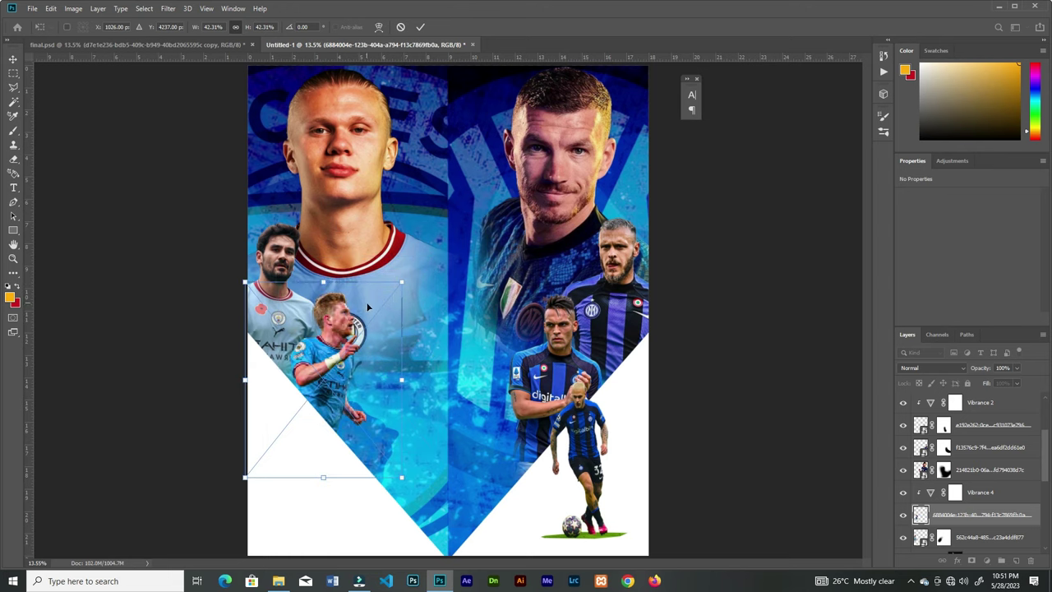
{"action": "left_click", "coordinate": [420, 26]}
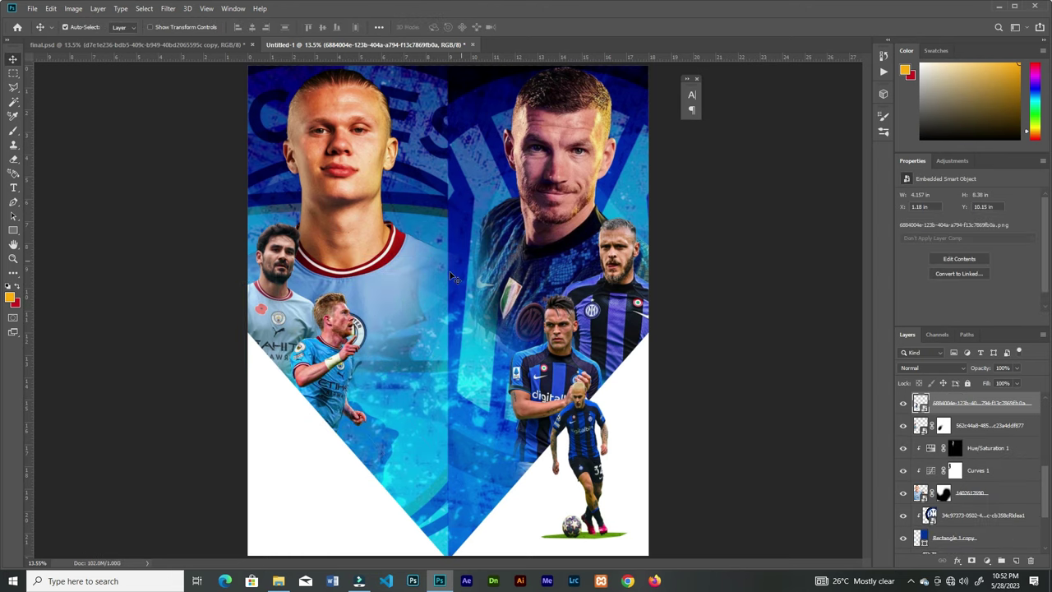
Reorder the layers so the third City player sits above Vibrance 4, with Vibrance 4 clipped to the second City player
{"action": "left_click", "coordinate": [293, 323]}
{"action": "left_click_drag", "start_coordinate": [1045, 490], "coordinate": [1045, 469]}
{"action": "left_click_drag", "start_coordinate": [970, 446], "coordinate": [986, 474]}
{"action": "right_click", "coordinate": [989, 472]}
{"action": "left_click", "coordinate": [942, 316]}
{"action": "left_click", "coordinate": [954, 447]}
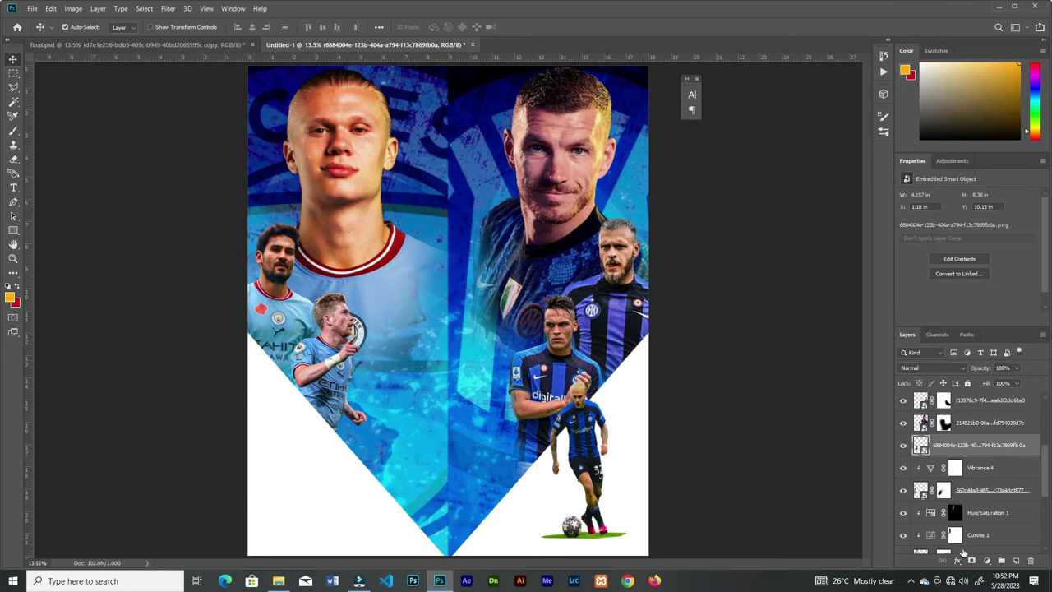
Clip a Vibrance adjustment to the third City player with strongly raised vibrance and saturation -12
{"action": "left_click", "coordinate": [986, 560]}
{"action": "left_click", "coordinate": [996, 439]}
{"action": "left_click_drag", "start_coordinate": [968, 207], "coordinate": [971, 232]}
{"action": "left_click", "coordinate": [967, 319]}
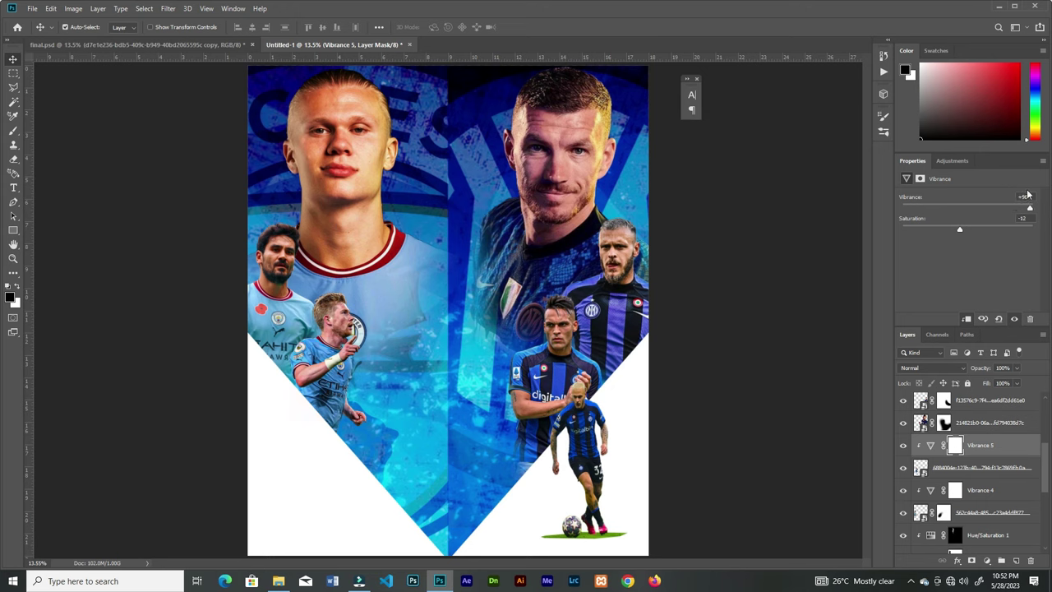
Move the third City player slightly down and outward and enlarge him to about 4.3 by 8.7 in
{"action": "left_click", "coordinate": [930, 445]}
{"action": "left_click_drag", "start_coordinate": [338, 342], "coordinate": [329, 349]}
{"action": "key", "text": "ctrl+t"}
{"action": "left_click_drag", "start_coordinate": [394, 288], "coordinate": [399, 285]}
{"action": "left_click", "coordinate": [418, 28]}
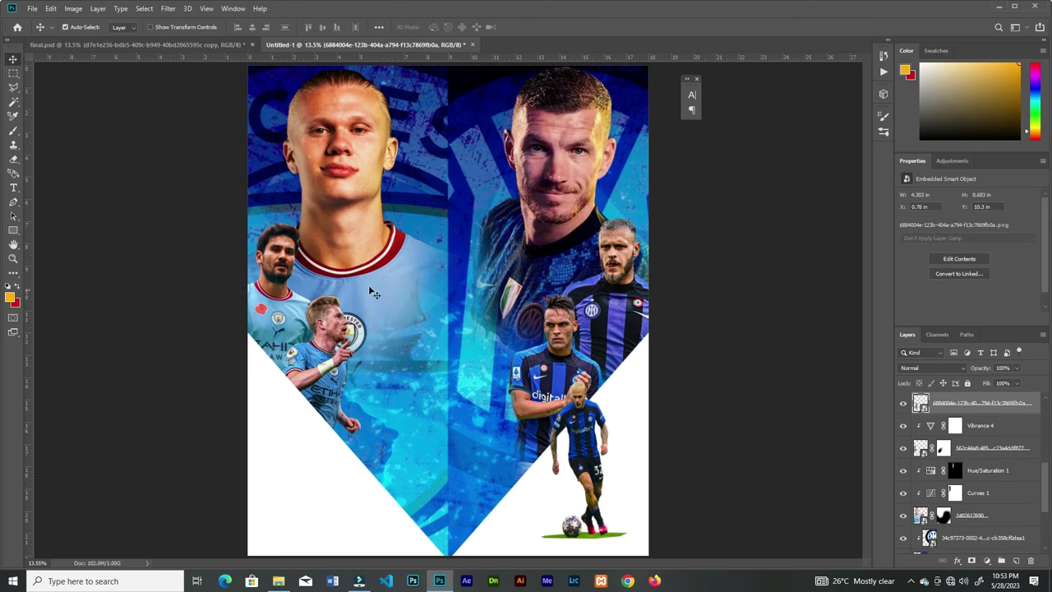
Fade the inner side of the large City player's shirt by painting black on his layer mask at 13% flow
{"action": "left_click", "coordinate": [954, 493]}
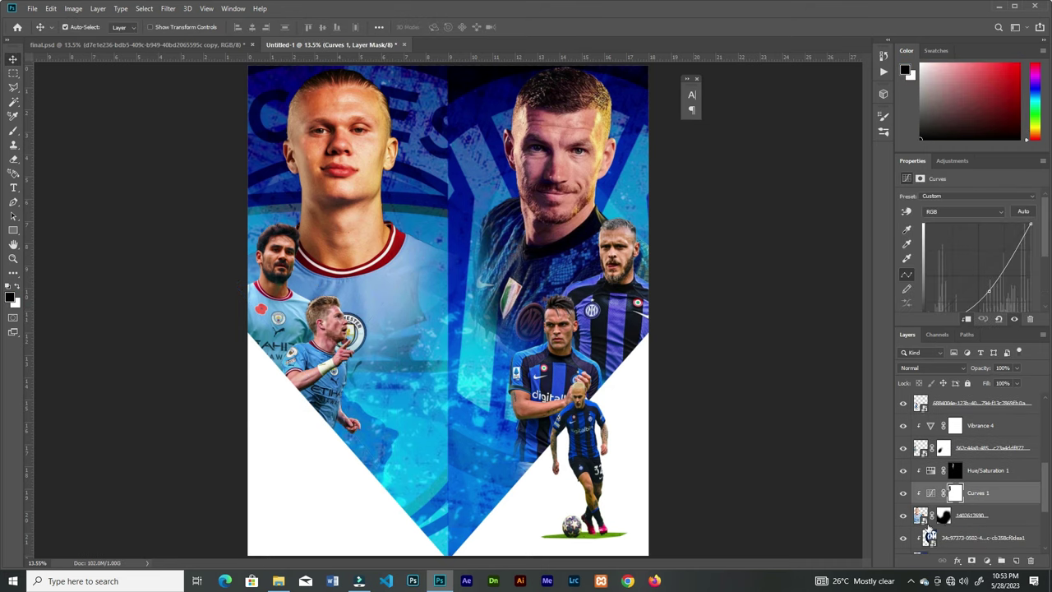
{"action": "left_click", "coordinate": [956, 494]}
{"action": "key", "text": "b"}
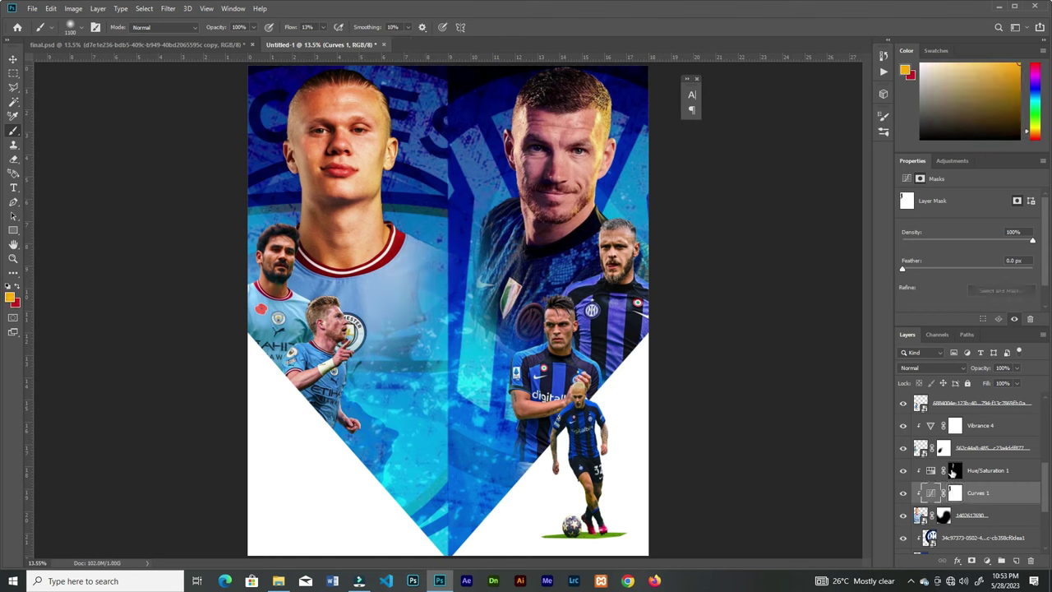
{"action": "left_click", "coordinate": [955, 470]}
{"action": "left_click", "coordinate": [942, 516]}
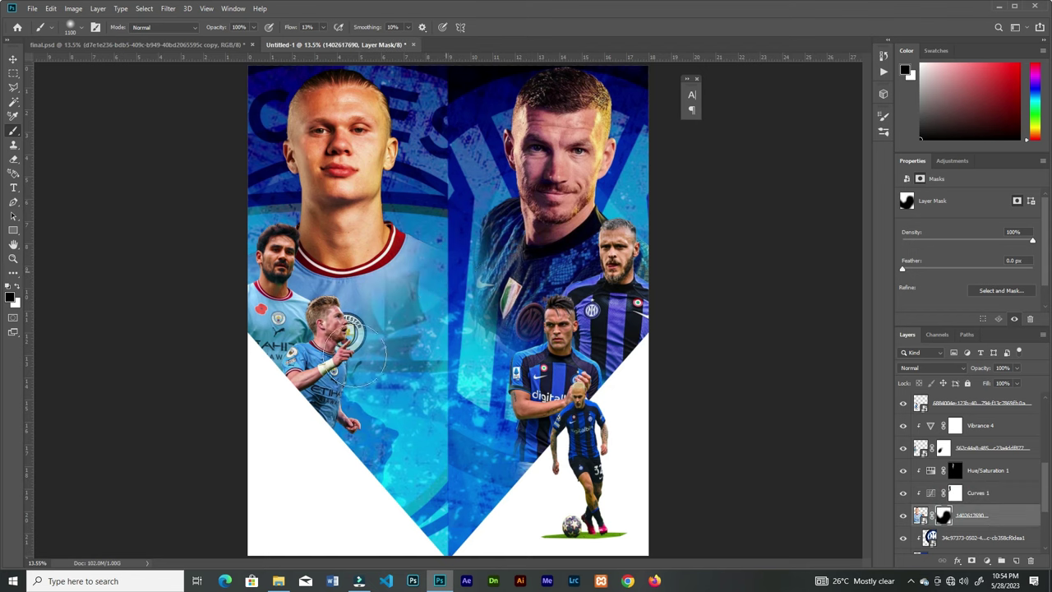
Fade the inner edge of the large Inter player's shirt by painting black along it on his layer mask
{"action": "scroll", "coordinate": [952, 472], "scroll_direction": "up", "scroll_amount": 3}
{"action": "left_click", "coordinate": [944, 439]}
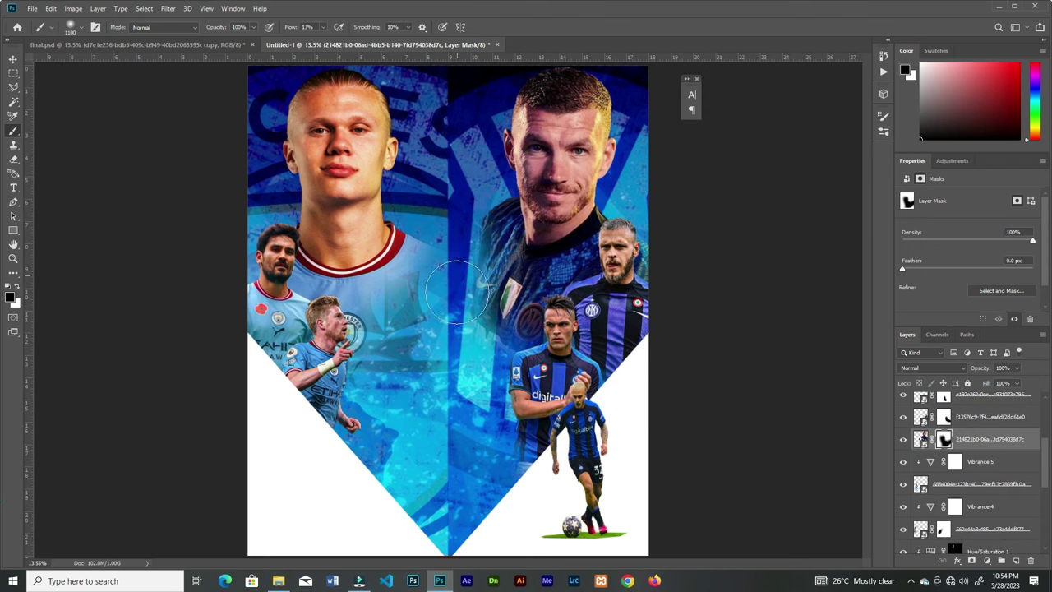
{"action": "mouse_move", "coordinate": [458, 276]}
{"action": "left_mouse_down"}
{"action": "mouse_move", "coordinate": [465, 288]}
{"action": "mouse_move", "coordinate": [467, 215]}
{"action": "left_mouse_up"}
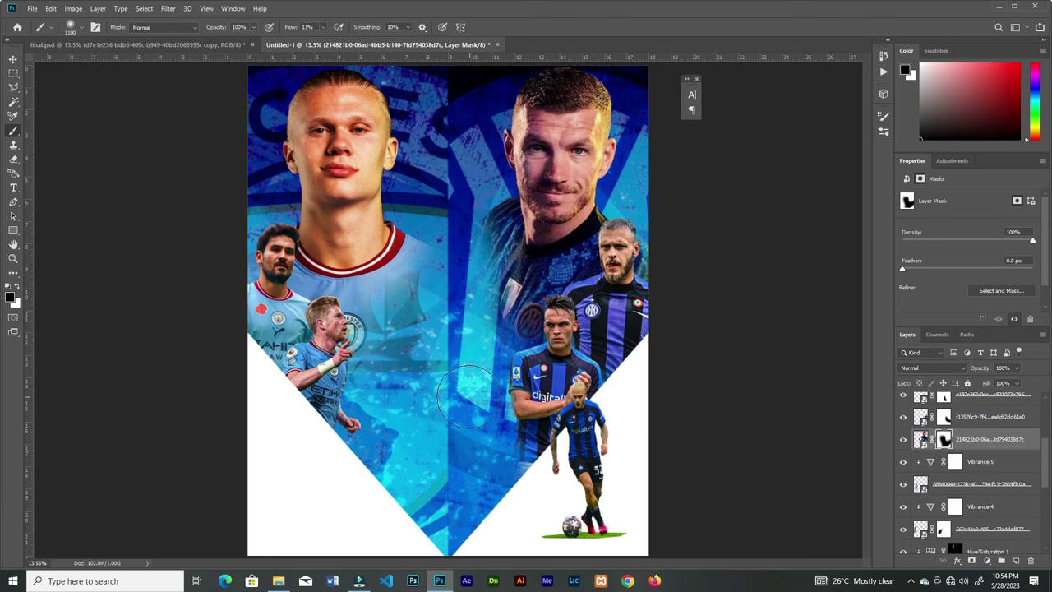
Place player image 12d70236-8fd6-4741-8828-b573cc3fbf8b above Rectangle 2 and flip it horizontally
{"action": "key", "text": "v"}
{"action": "left_click", "coordinate": [304, 317]}
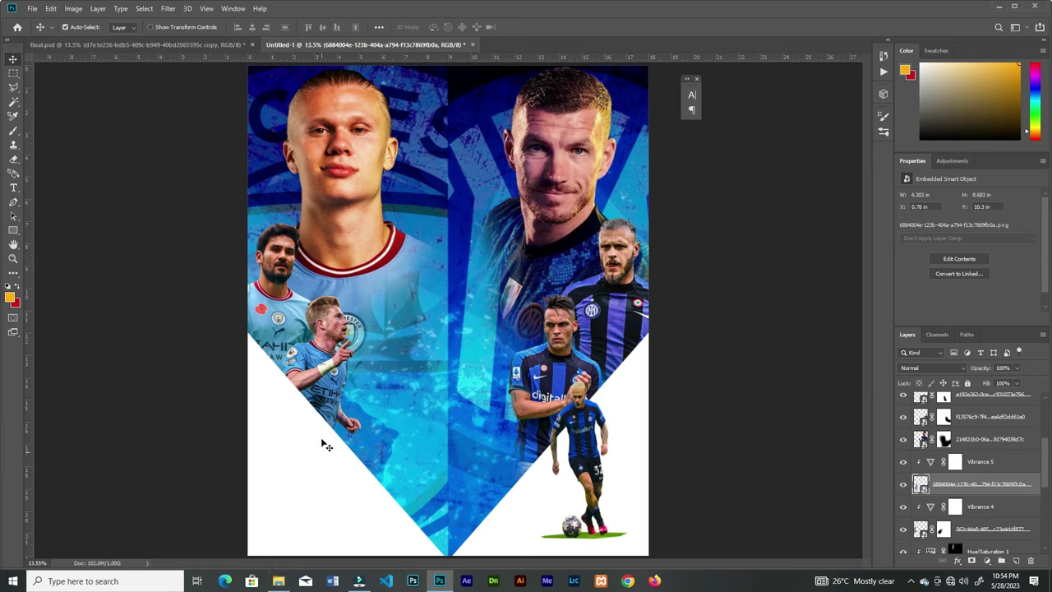
{"action": "left_click", "coordinate": [319, 474]}
{"action": "left_click", "coordinate": [280, 577]}
{"action": "left_click_drag", "start_coordinate": [184, 83], "coordinate": [493, 271]}
{"action": "left_click_drag", "start_coordinate": [506, 192], "coordinate": [502, 208]}
{"action": "right_click", "coordinate": [468, 287]}
{"action": "left_click", "coordinate": [518, 412]}
Scale the full-body City player to about 32.6% and position him in the white corner on the City side
{"action": "left_click_drag", "start_coordinate": [445, 296], "coordinate": [319, 442]}
{"action": "left_click_drag", "start_coordinate": [389, 357], "coordinate": [377, 371]}
{"action": "left_click_drag", "start_coordinate": [316, 410], "coordinate": [308, 421]}
{"action": "left_click_drag", "start_coordinate": [370, 382], "coordinate": [368, 387]}
{"action": "left_click_drag", "start_coordinate": [323, 456], "coordinate": [316, 456]}
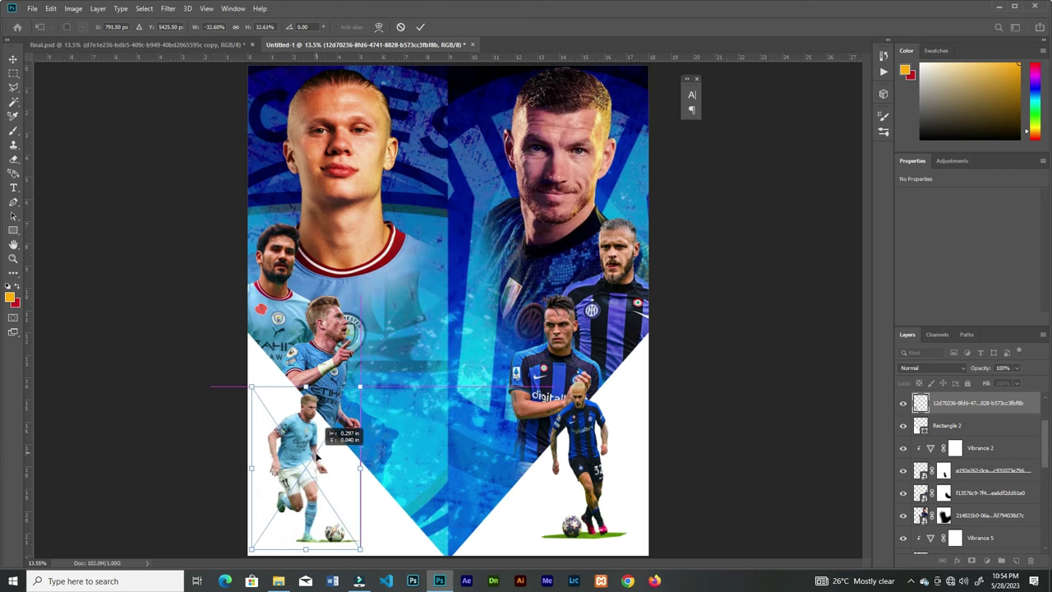
{"action": "key", "text": "Return"}
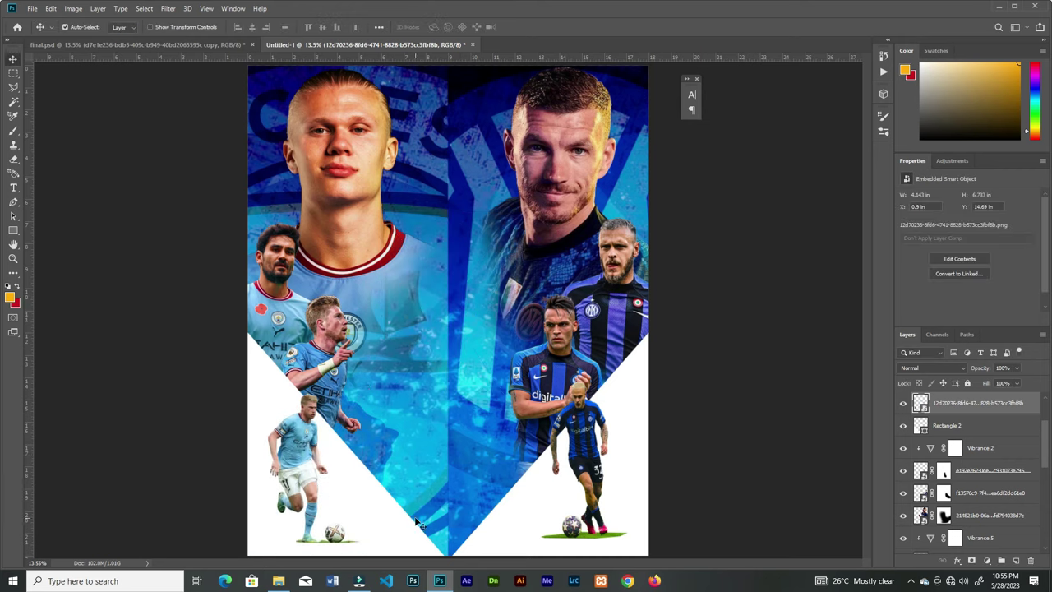
Clip a Vibrance adjustment to the full-body City player with vibrance +83
{"action": "left_click", "coordinate": [987, 560]}
{"action": "left_click", "coordinate": [988, 448]}
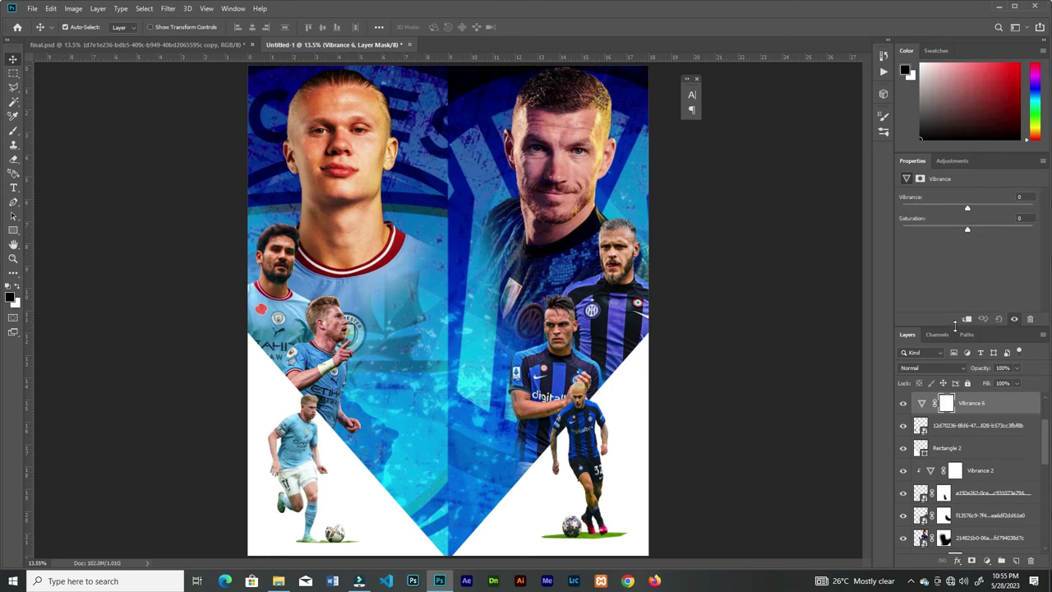
{"action": "left_click", "coordinate": [967, 319]}
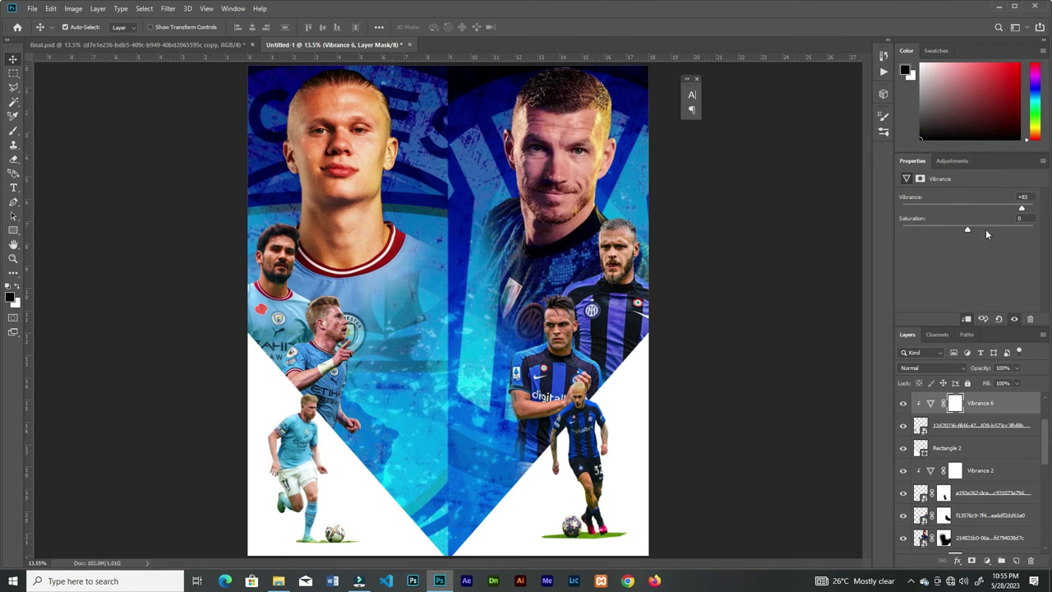
Place the 1200px-Manchester_City_FC_badge.svg image above Vibrance 3 at about 14.8%, beside the full-body City player's ball
{"action": "scroll", "coordinate": [970, 460], "scroll_direction": "up", "scroll_amount": 3}
{"action": "left_click", "coordinate": [980, 402]}
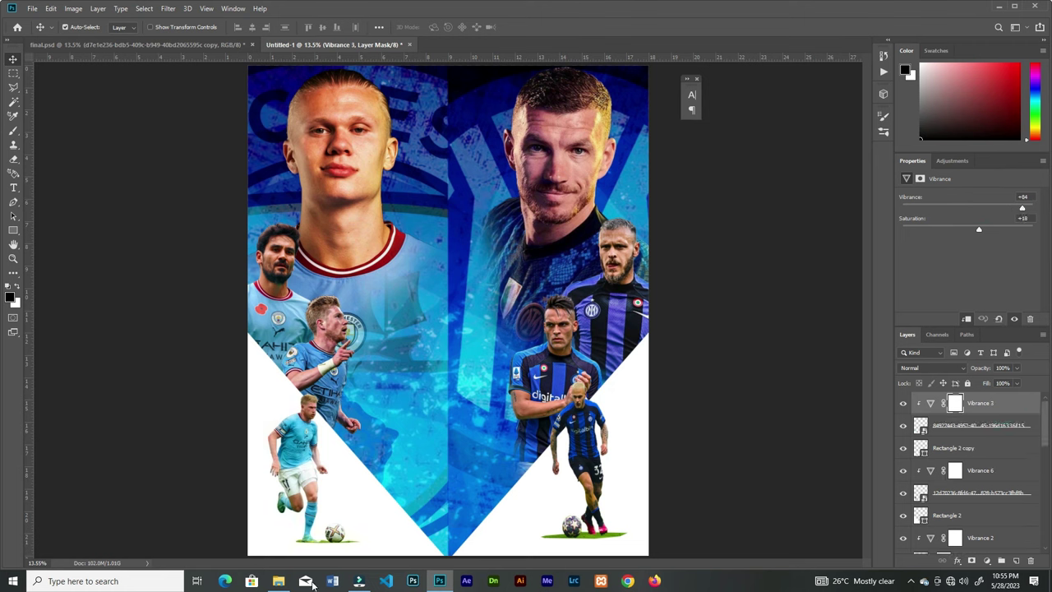
{"action": "left_click", "coordinate": [308, 581]}
{"action": "left_click_drag", "start_coordinate": [423, 97], "coordinate": [494, 443]}
{"action": "left_click_drag", "start_coordinate": [632, 125], "coordinate": [481, 276]}
{"action": "left_click_drag", "start_coordinate": [437, 341], "coordinate": [396, 515]}
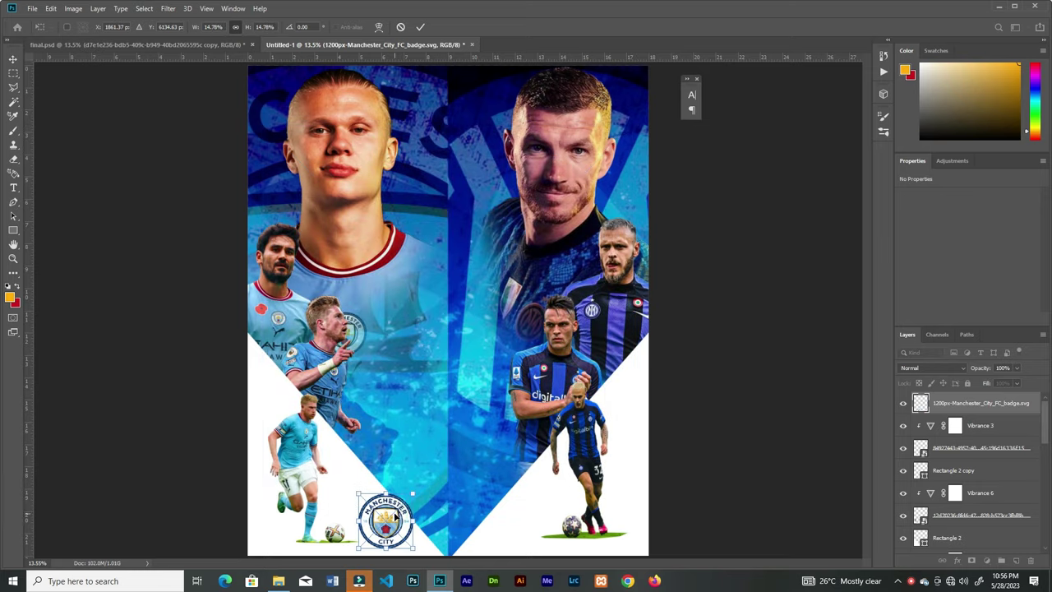
Fine-tune the Manchester City badge's position near the poster's bottom edge and commit its placement
{"action": "key", "text": "ctrl+plus"}
{"action": "key", "text": "ctrl+plus"}
{"action": "key", "text": "ctrl+plus"}
{"action": "left_click_drag", "start_coordinate": [355, 542], "coordinate": [496, 73]}
{"action": "left_click_drag", "start_coordinate": [462, 314], "coordinate": [471, 326]}
{"action": "key", "text": "ctrl+minus"}
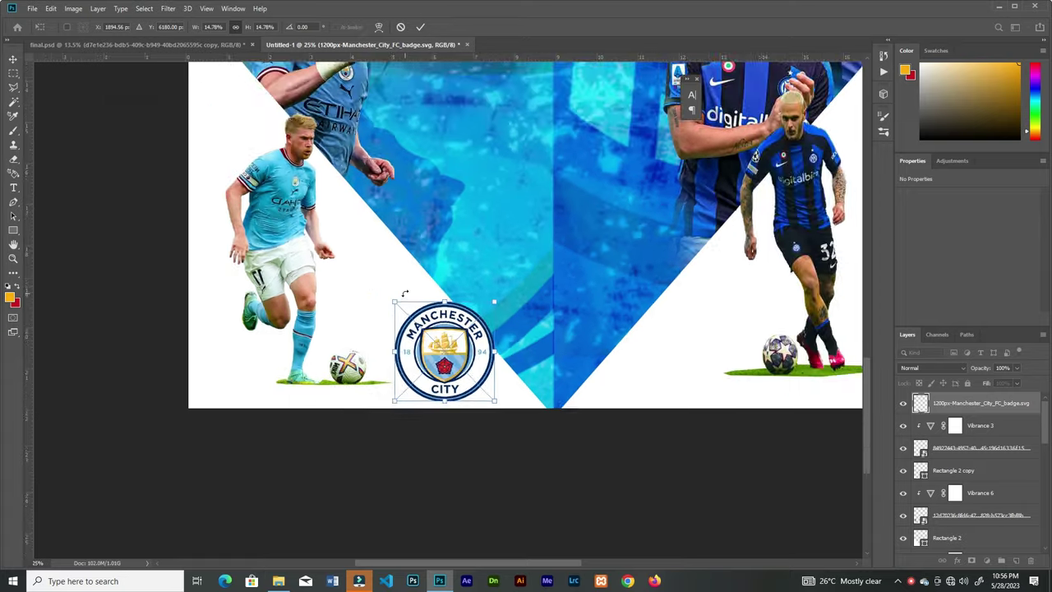
{"action": "key", "text": "ctrl+0"}
{"action": "key", "text": "Return"}
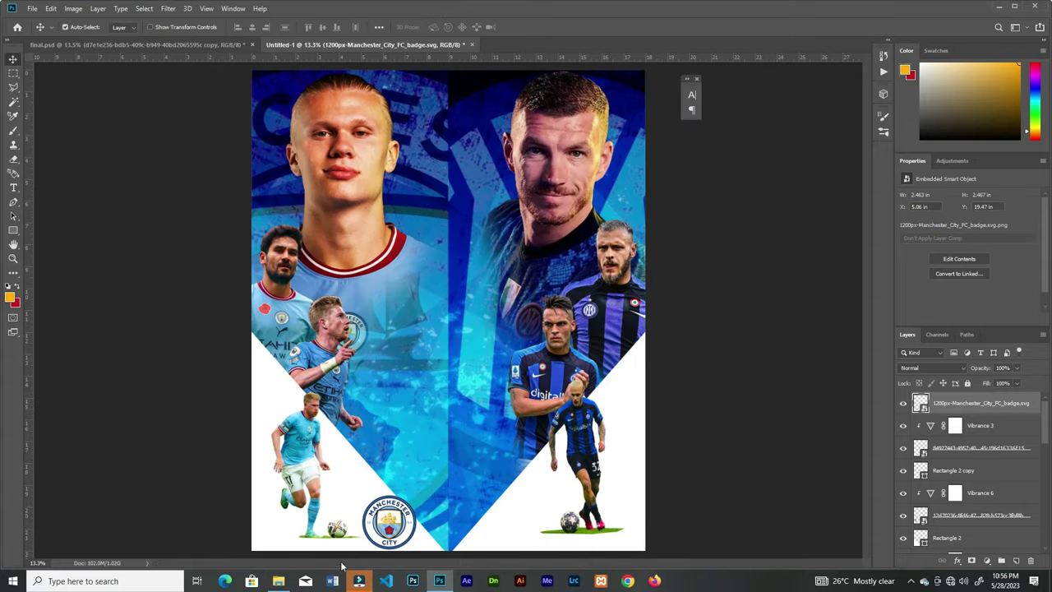
{"action": "scroll", "coordinate": [368, 390], "scroll_direction": "up", "scroll_amount": 1}
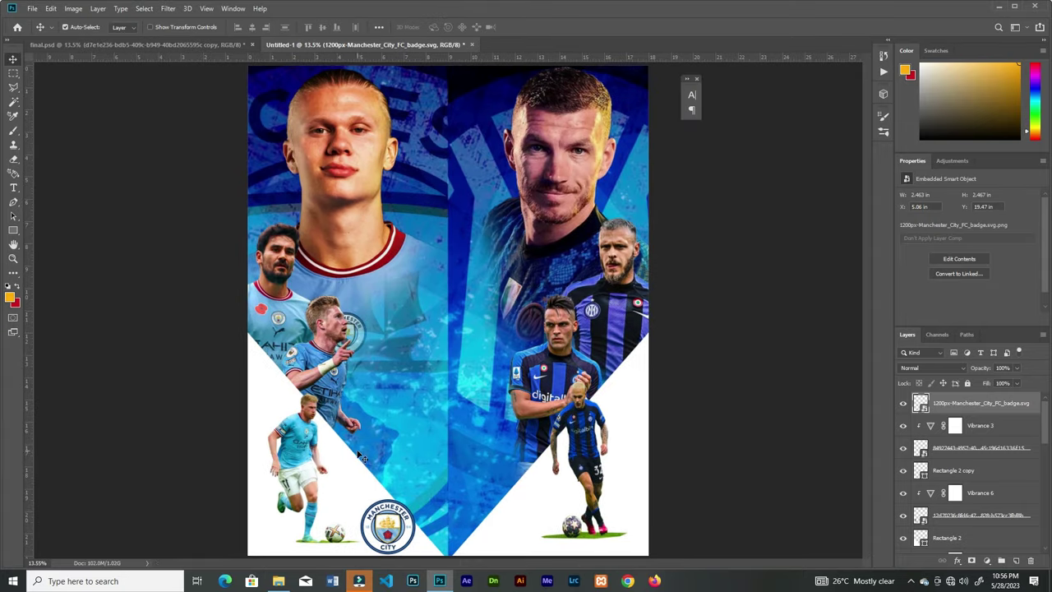
{"action": "left_click", "coordinate": [278, 581]}
{"action": "left_click_drag", "start_coordinate": [244, 94], "coordinate": [561, 232]}
{"action": "left_click_drag", "start_coordinate": [460, 309], "coordinate": [507, 511]}
Enlarge the Inter badge to about 112% and move it down level with the Manchester City badge
{"action": "key", "text": "ctrl+plus"}
{"action": "key", "text": "ctrl+plus"}
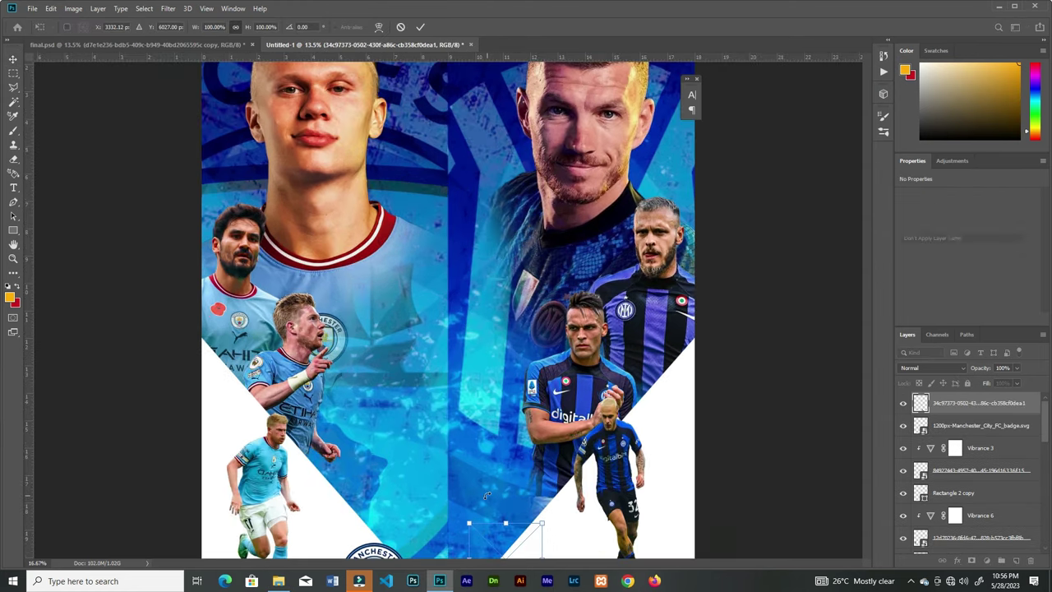
{"action": "left_click_drag", "start_coordinate": [508, 328], "coordinate": [506, 74]}
{"action": "left_click_drag", "start_coordinate": [587, 376], "coordinate": [590, 362]}
{"action": "scroll", "coordinate": [553, 283], "scroll_direction": "down", "scroll_amount": 3}
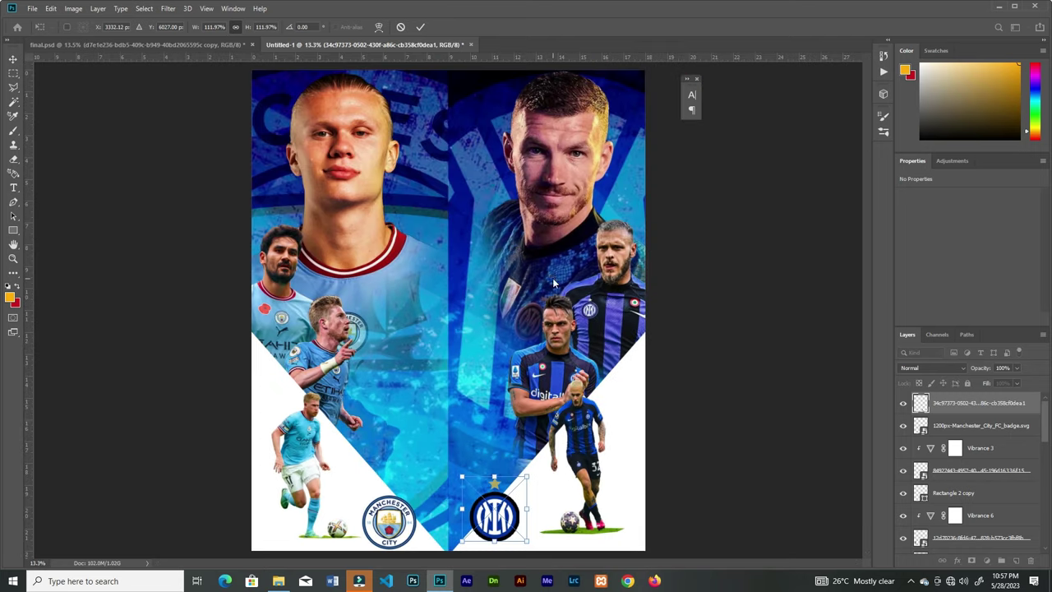
{"action": "left_click_drag", "start_coordinate": [509, 499], "coordinate": [513, 507]}
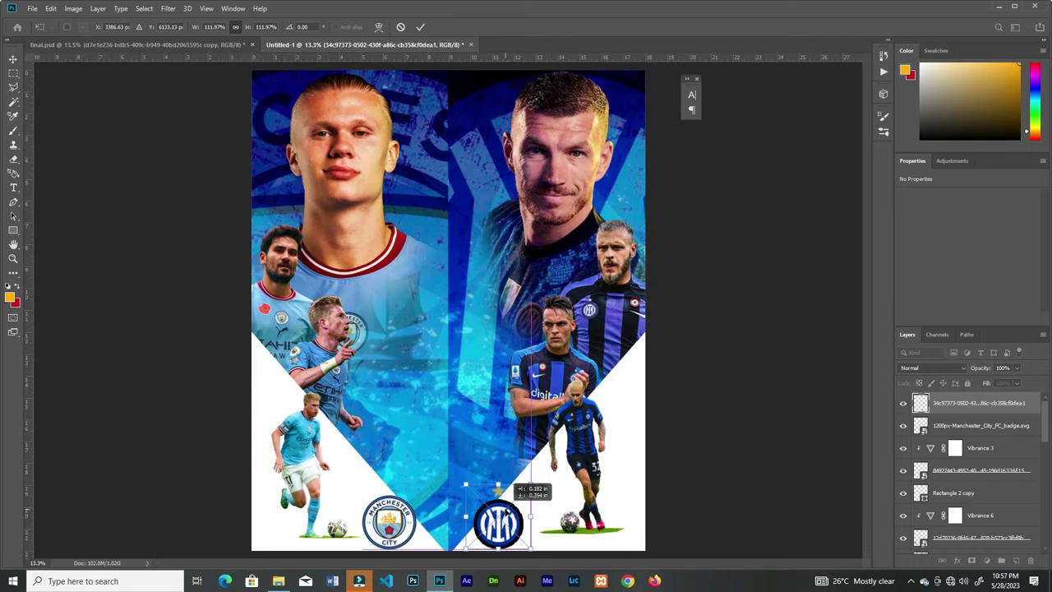
{"action": "left_click", "coordinate": [420, 26]}
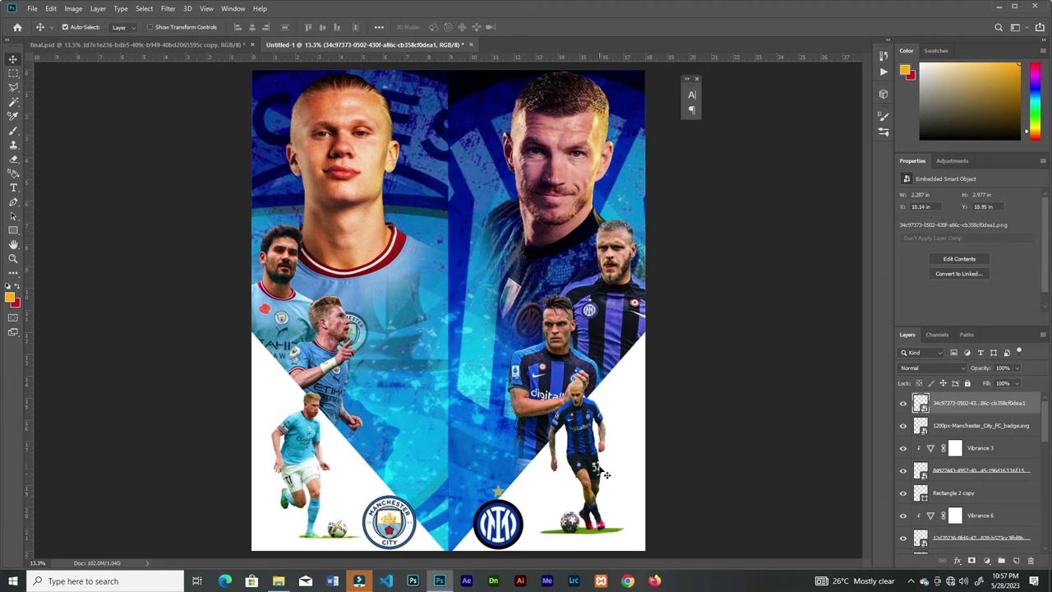
Shift the two club badges slightly up from the poster's bottom edge and align their lower edges
{"action": "scroll", "coordinate": [468, 493], "scroll_direction": "up", "scroll_amount": 3}
{"action": "left_click_drag", "start_coordinate": [331, 428], "coordinate": [333, 436]}
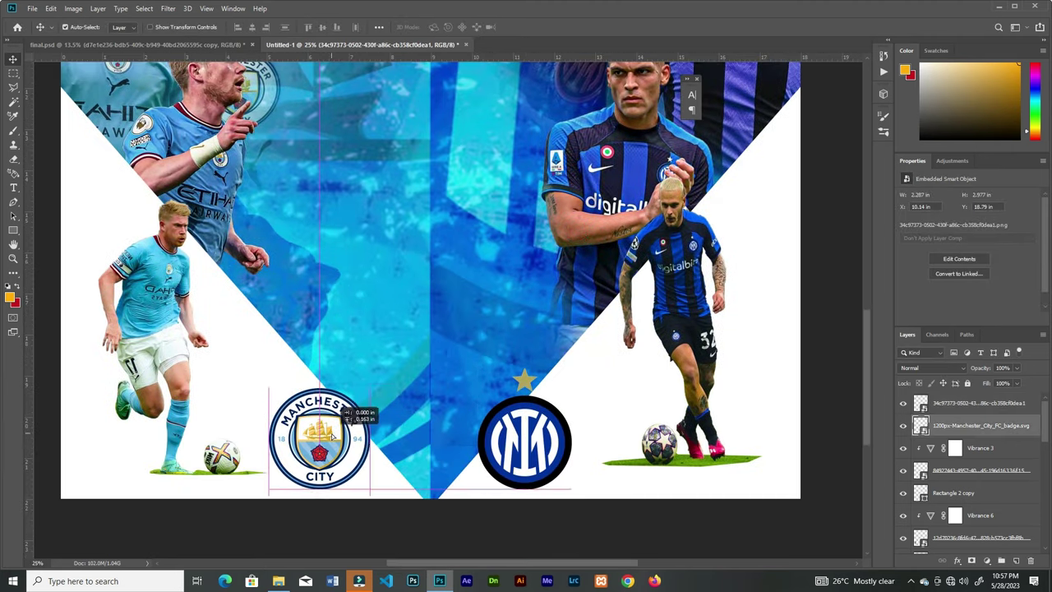
{"action": "scroll", "coordinate": [333, 436], "scroll_direction": "down", "scroll_amount": 3}
Place the grey polygon texture 217381cd-63fc-4cc6-9458-56bf1d1ba436 over the Inter side's white corner and duplicate it sideways to cover the corner
{"action": "left_click", "coordinate": [279, 581]}
{"action": "left_click_drag", "start_coordinate": [539, 97], "coordinate": [496, 431]}
{"action": "left_click", "coordinate": [422, 30]}
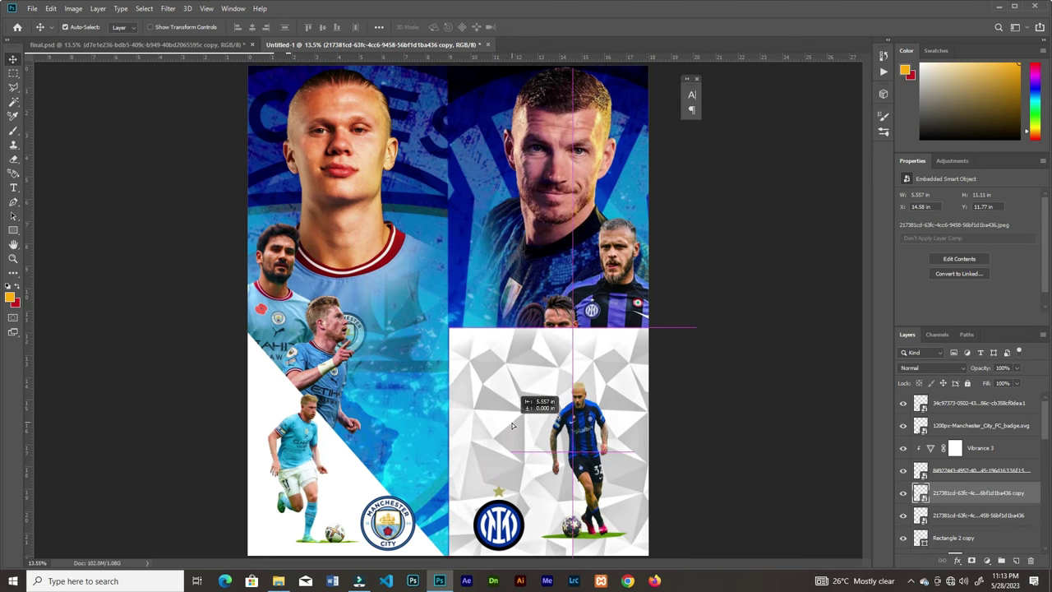
Clip both polygon texture layers to the Rectangle 2 copy shape
{"action": "left_click", "coordinate": [948, 516], "text": "shift"}
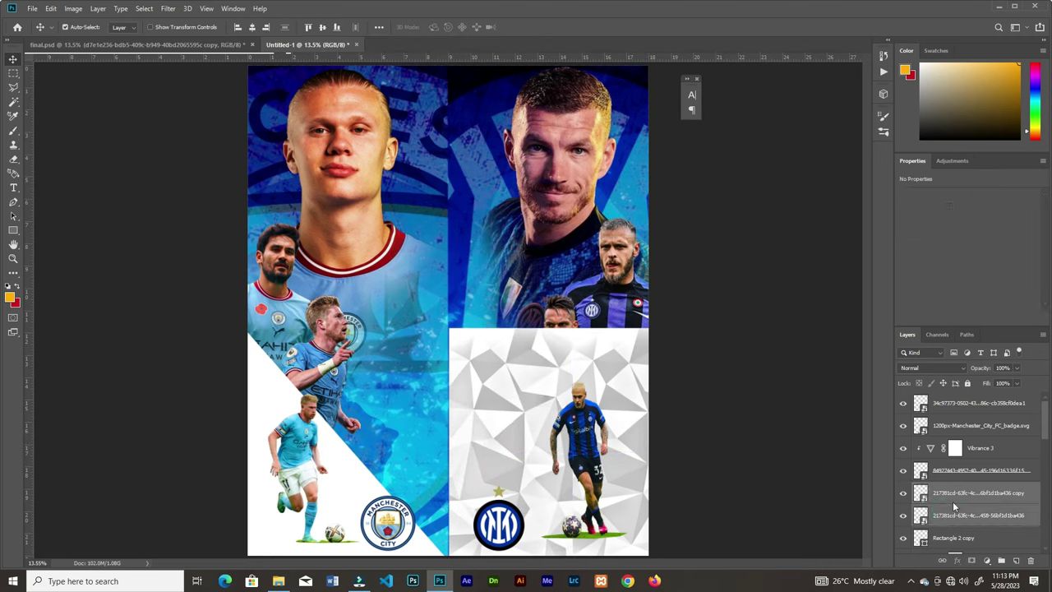
{"action": "right_click", "coordinate": [953, 502]}
{"action": "left_click", "coordinate": [937, 276]}
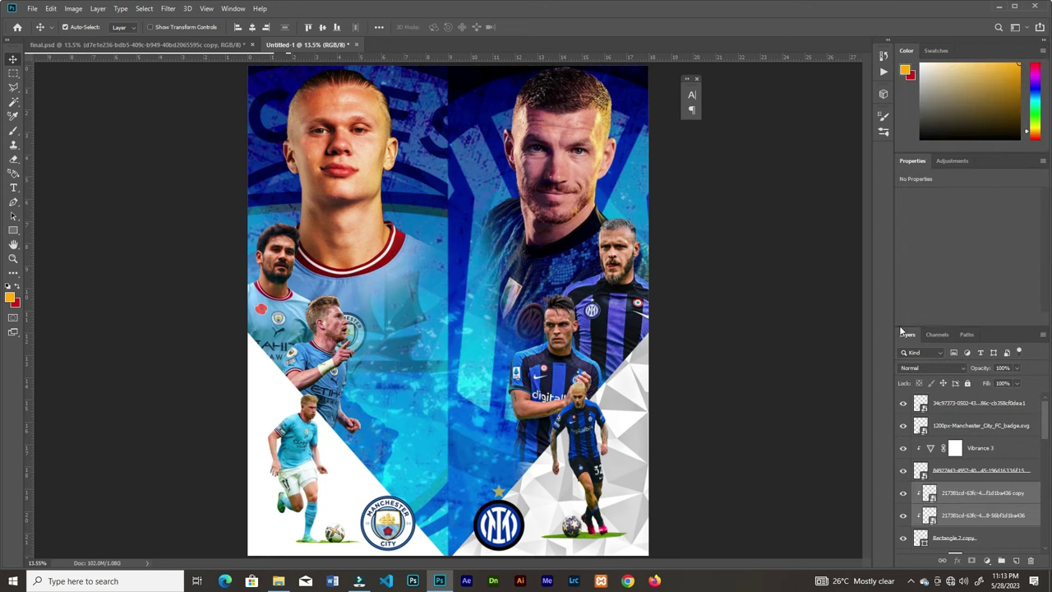
Place the polygon texture above Rectangle 2 over the City side's white corner and duplicate it sideways to cover the corner
{"action": "left_click", "coordinate": [690, 413]}
{"action": "left_click", "coordinate": [641, 444]}
{"action": "left_click", "coordinate": [355, 485]}
{"action": "left_click_drag", "start_coordinate": [1045, 435], "coordinate": [1045, 443]}
{"action": "left_click", "coordinate": [285, 582]}
{"action": "left_click_drag", "start_coordinate": [537, 80], "coordinate": [413, 479]}
{"action": "left_click_drag", "start_coordinate": [447, 287], "coordinate": [278, 422]}
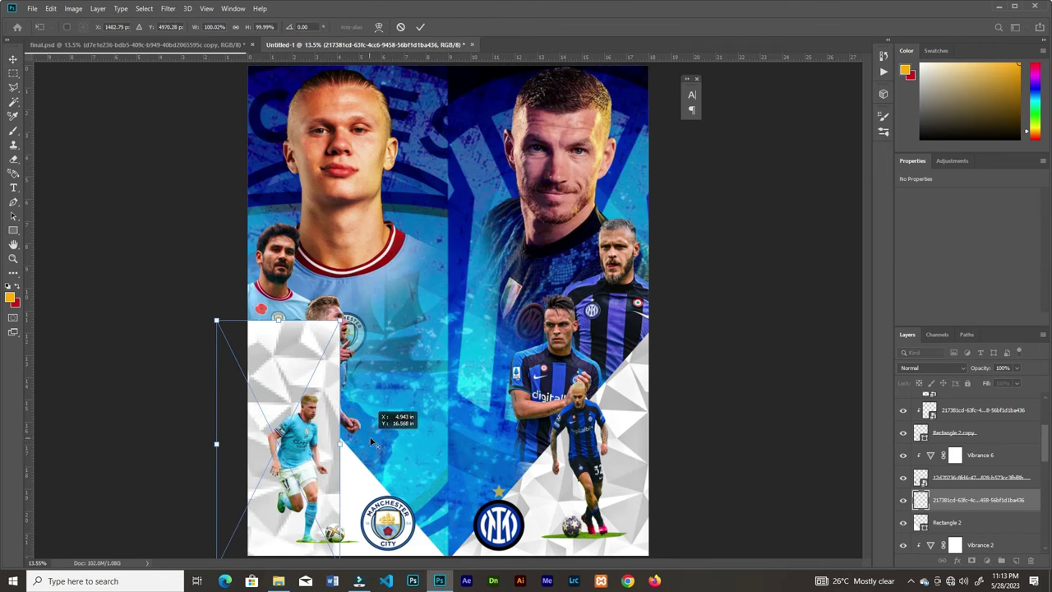
{"action": "left_click", "coordinate": [420, 26]}
{"action": "left_click_drag", "start_coordinate": [278, 367], "coordinate": [425, 386]}
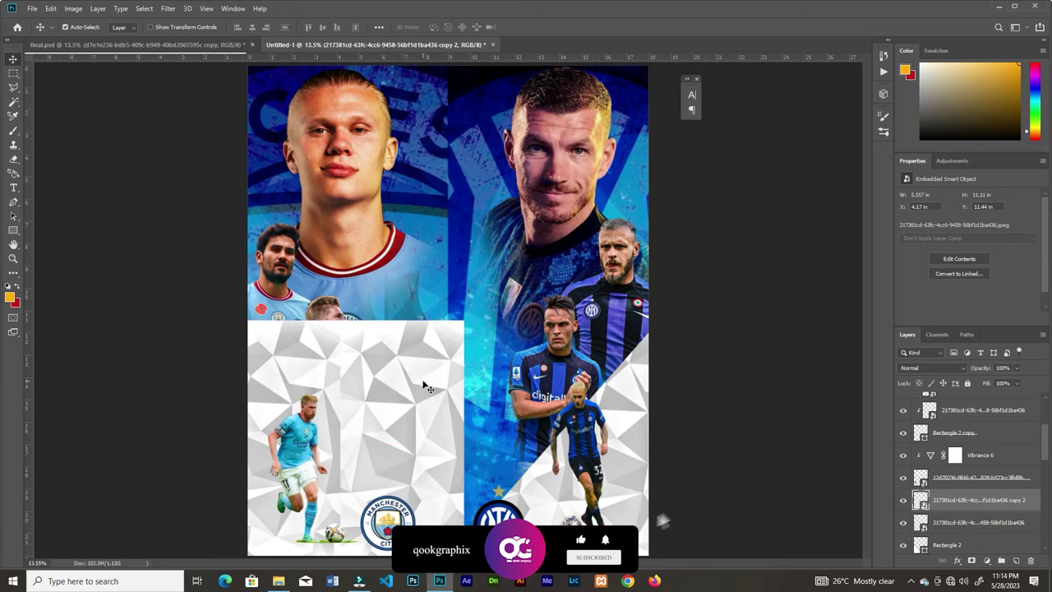
Clip the two City-side polygon texture layers to the Rectangle 2 shape
{"action": "left_click", "coordinate": [946, 485], "text": "shift"}
{"action": "left_click", "coordinate": [950, 481]}
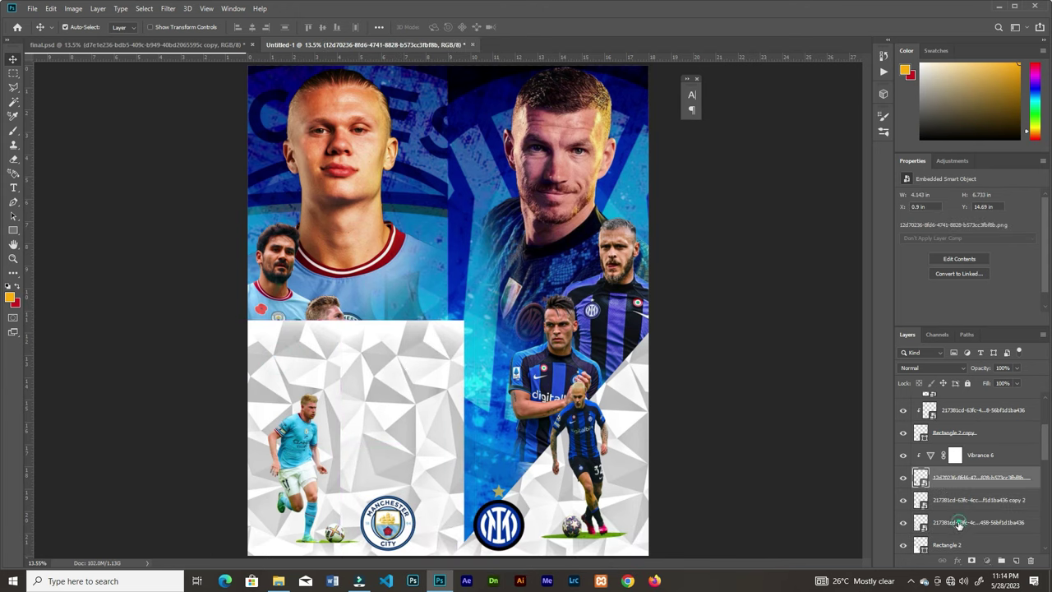
{"action": "left_click", "coordinate": [959, 523], "text": "shift"}
{"action": "right_click", "coordinate": [957, 483]}
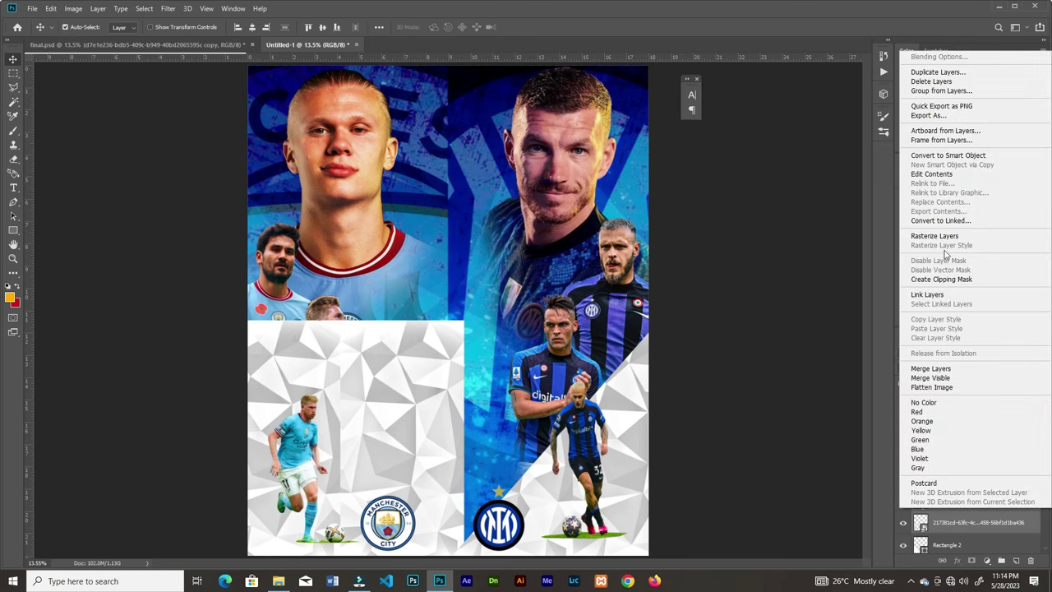
{"action": "left_click", "coordinate": [941, 279]}
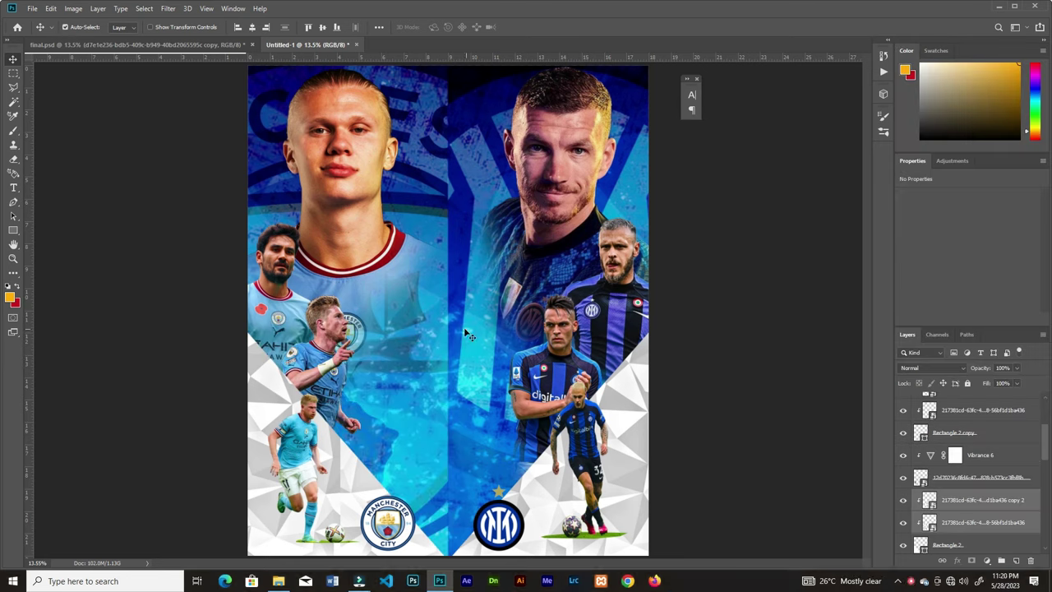
Add the text "FINAL" in Arial Black 32 pt above the Inter badge layer, near the middle of the poster
{"action": "key", "text": "t"}
{"action": "left_click_drag", "start_coordinate": [1045, 434], "coordinate": [1048, 410]}
{"action": "left_click", "coordinate": [1020, 404]}
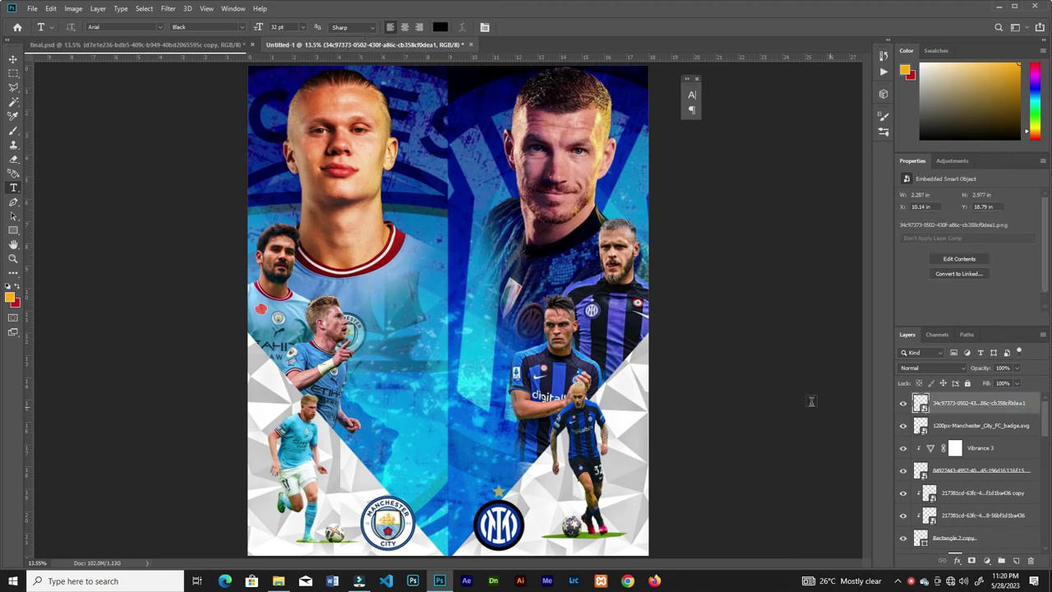
{"action": "key", "text": "ctrl+plus"}
{"action": "key", "text": "ctrl+plus"}
{"action": "left_click", "coordinate": [371, 359]}
{"action": "type", "text": "FIN"}
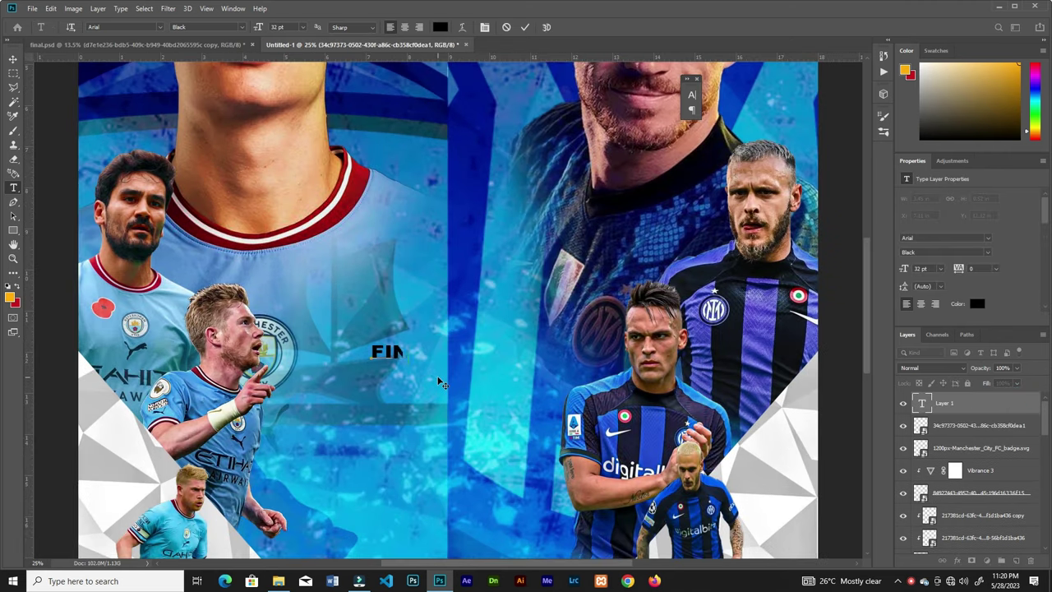
{"action": "type", "text": "AL"}
{"action": "key", "text": "ctrl+Return"}
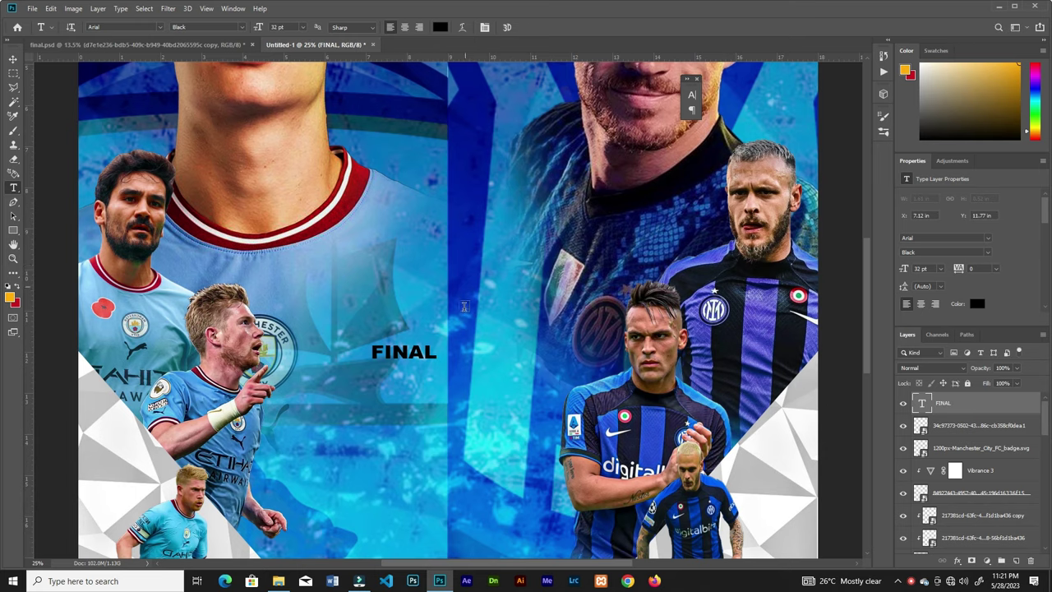
Enlarge the FINAL text to about 211 pt and place it across the lower middle of the poster
{"action": "key", "text": "ctrl+minus"}
{"action": "key", "text": "ctrl+t"}
{"action": "left_click_drag", "start_coordinate": [442, 347], "coordinate": [570, 425]}
{"action": "left_click_drag", "start_coordinate": [500, 345], "coordinate": [529, 364]}
{"action": "left_click", "coordinate": [528, 27]}
Change the FINAL text's colour to white
{"action": "left_click", "coordinate": [692, 94]}
{"action": "left_click", "coordinate": [657, 156]}
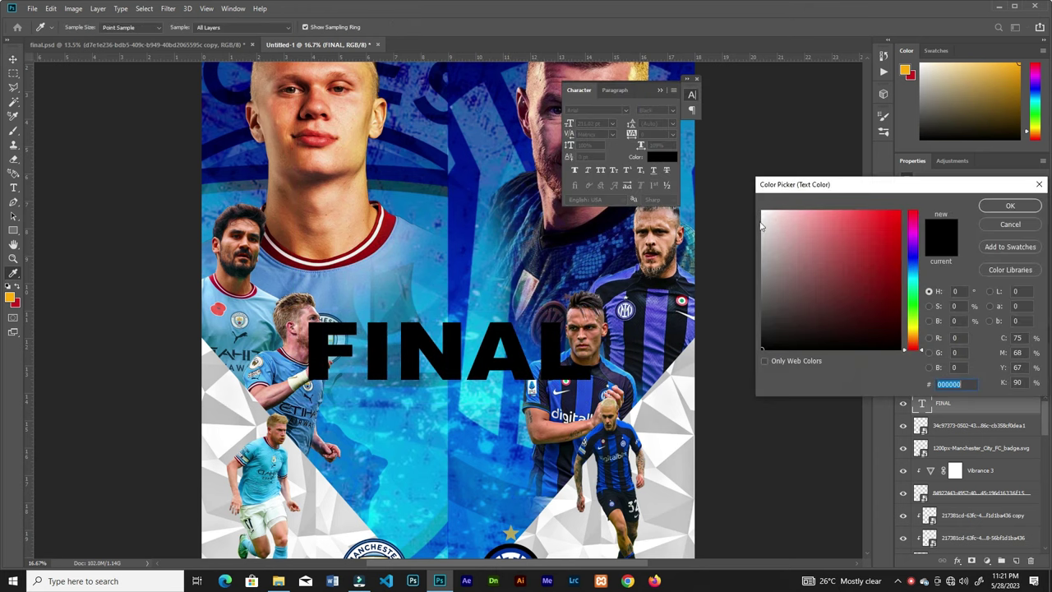
{"action": "left_click", "coordinate": [765, 210]}
{"action": "left_click", "coordinate": [1011, 204]}
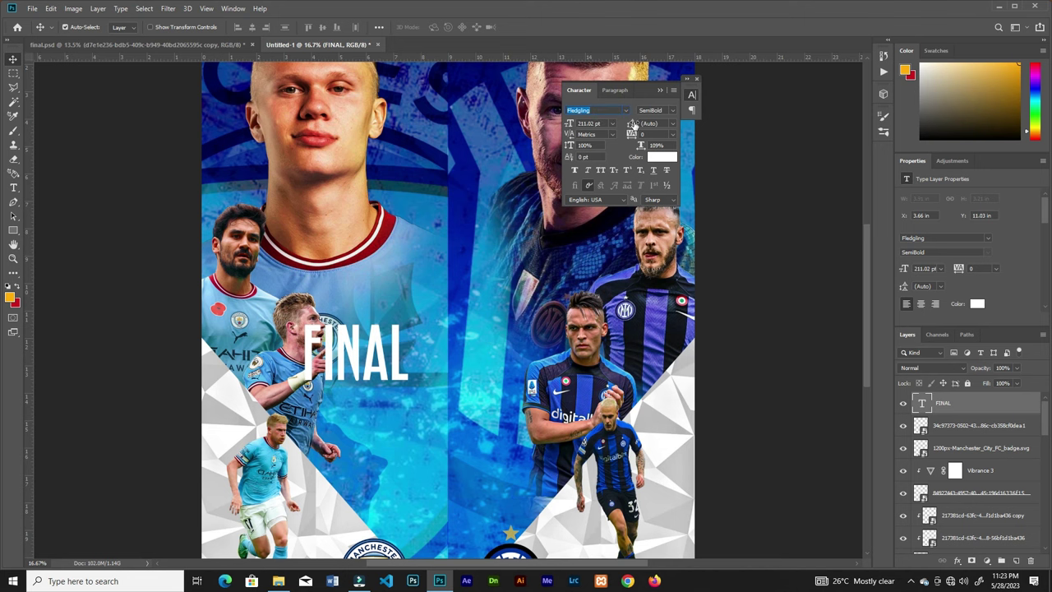
Set the FINAL text's font to Nickodemus-Extremus Regular
{"action": "left_click", "coordinate": [626, 111]}
{"action": "scroll", "coordinate": [635, 126], "scroll_direction": "down", "scroll_amount": 10}
{"action": "left_click", "coordinate": [634, 448]}
Move the FINAL text to the middle between the two teams' players and enlarge it to about 537 pt
{"action": "left_click_drag", "start_coordinate": [370, 354], "coordinate": [469, 374]}
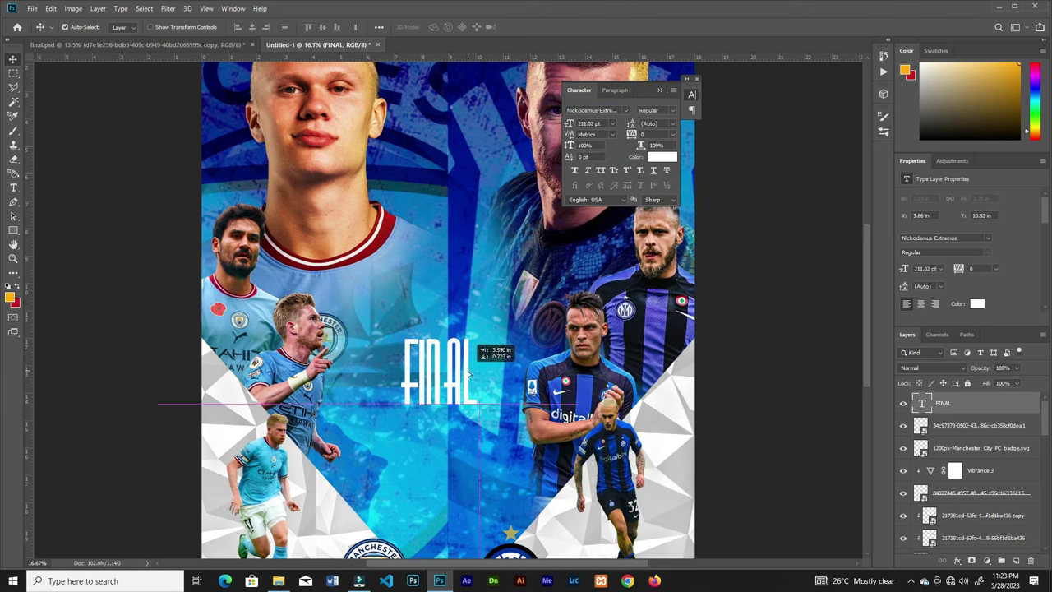
{"action": "key", "text": "ctrl+plus"}
{"action": "key", "text": "ctrl+t"}
{"action": "left_click_drag", "start_coordinate": [492, 338], "coordinate": [583, 250]}
{"action": "key", "text": "Return"}
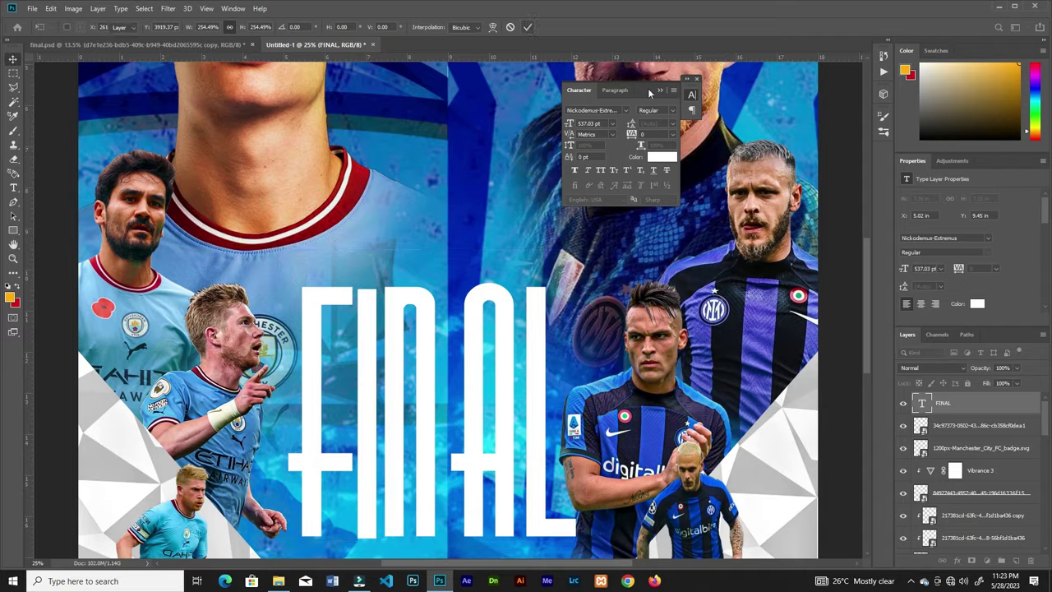
Enlarge the FINAL text to about 588 pt and centre it between the two teams' players
{"action": "key", "text": "Return"}
{"action": "key", "text": "ctrl+minus"}
{"action": "key", "text": "ctrl+0"}
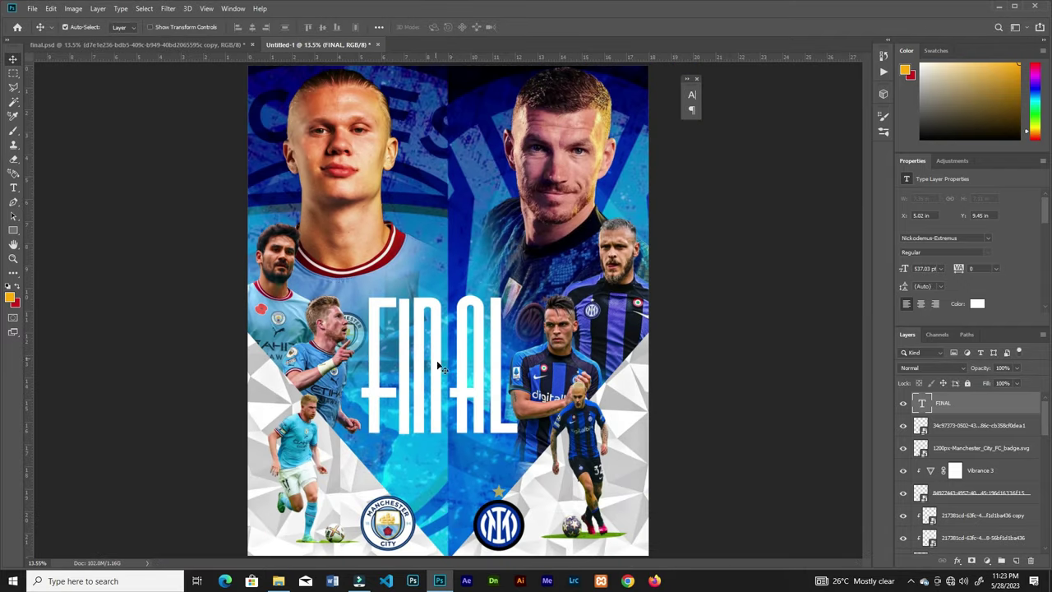
{"action": "left_click_drag", "start_coordinate": [476, 374], "coordinate": [471, 382]}
{"action": "key", "text": "ctrl+t"}
{"action": "left_click_drag", "start_coordinate": [523, 448], "coordinate": [523, 450]}
{"action": "left_click_drag", "start_coordinate": [461, 335], "coordinate": [483, 336]}
{"action": "key", "text": "Return"}
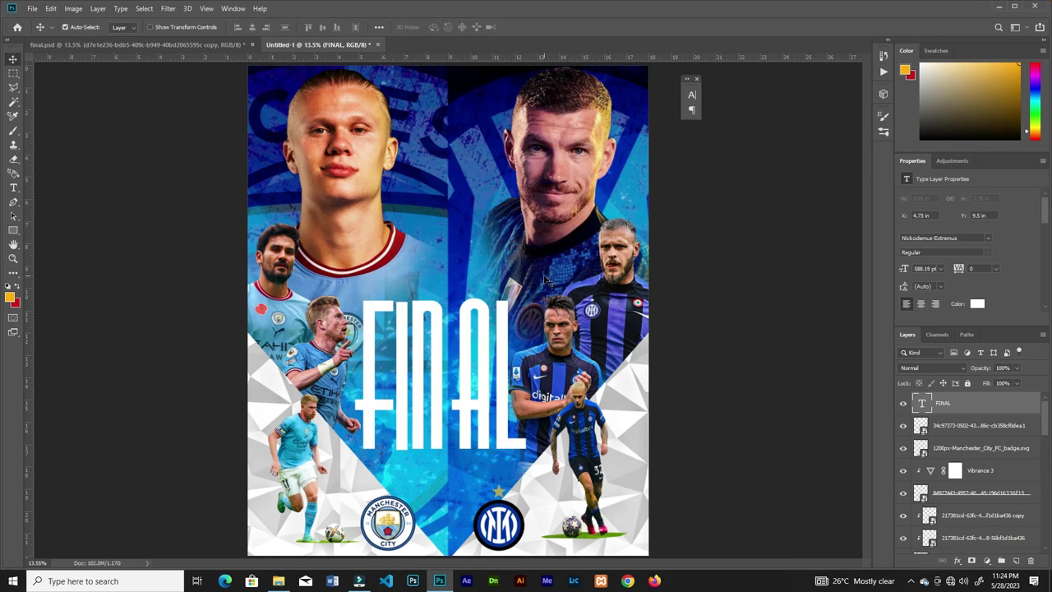
Try to create a 3D extrusion from the FINAL text layer
{"action": "key", "text": "ctrl+plus"}
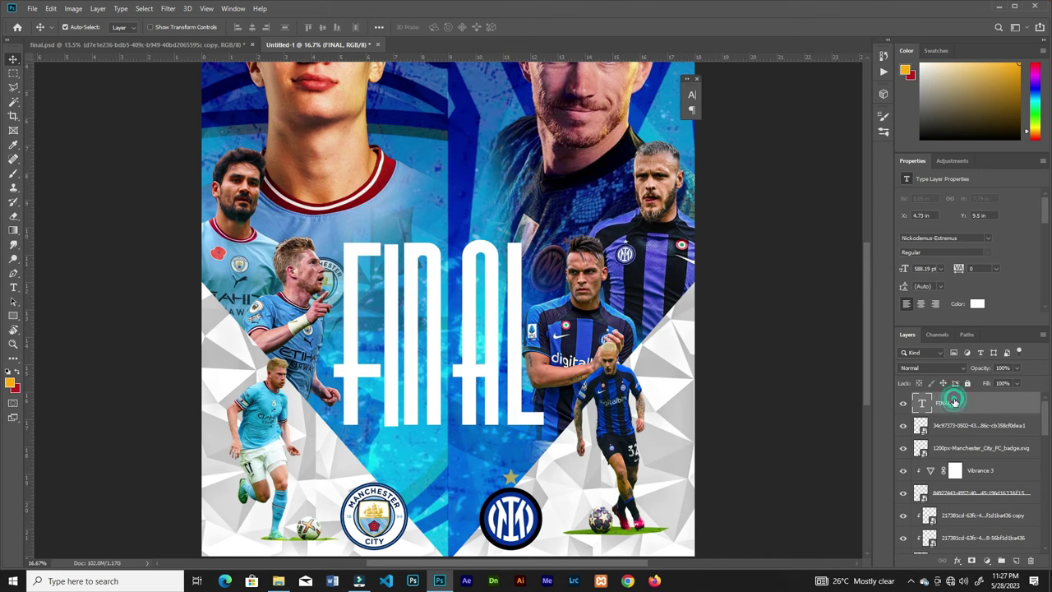
{"action": "right_click", "coordinate": [955, 409]}
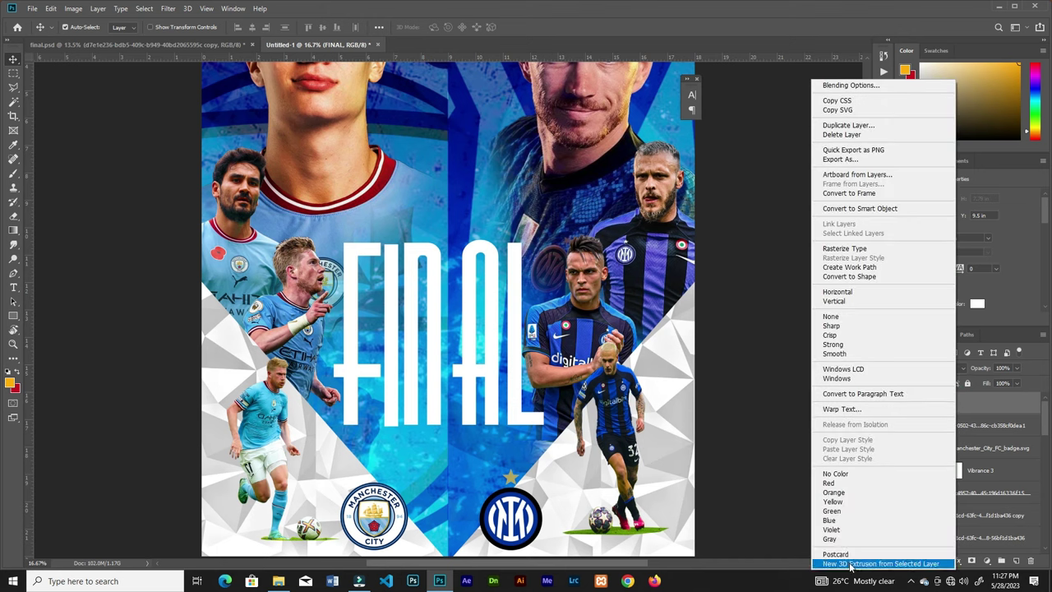
{"action": "left_click", "coordinate": [852, 564]}
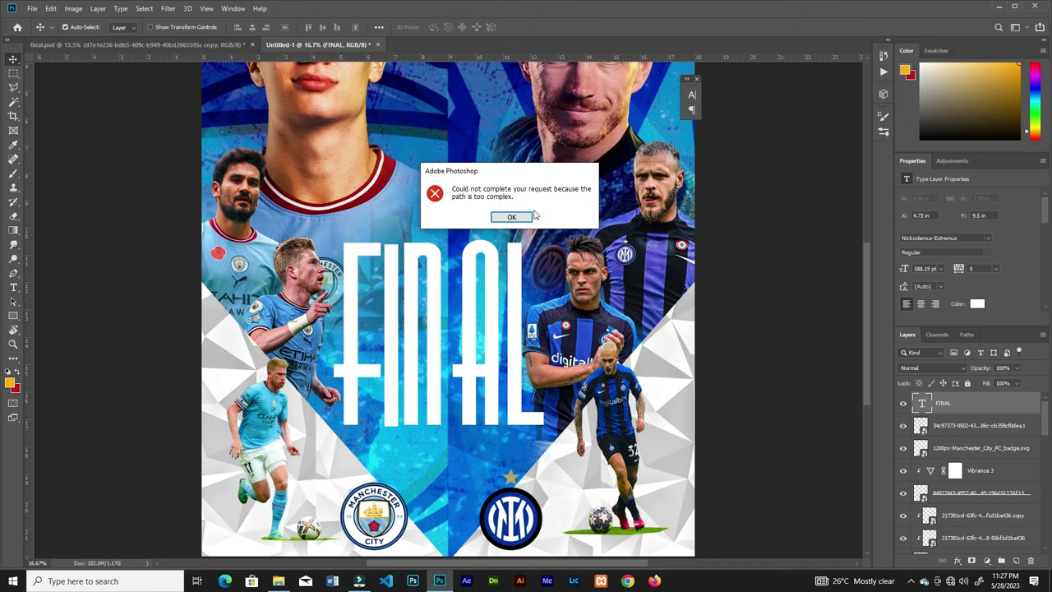
{"action": "left_click", "coordinate": [521, 219]}
Rasterize the FINAL text layer and create a 3D extrusion from it in the 3D workspace
{"action": "right_click", "coordinate": [972, 413]}
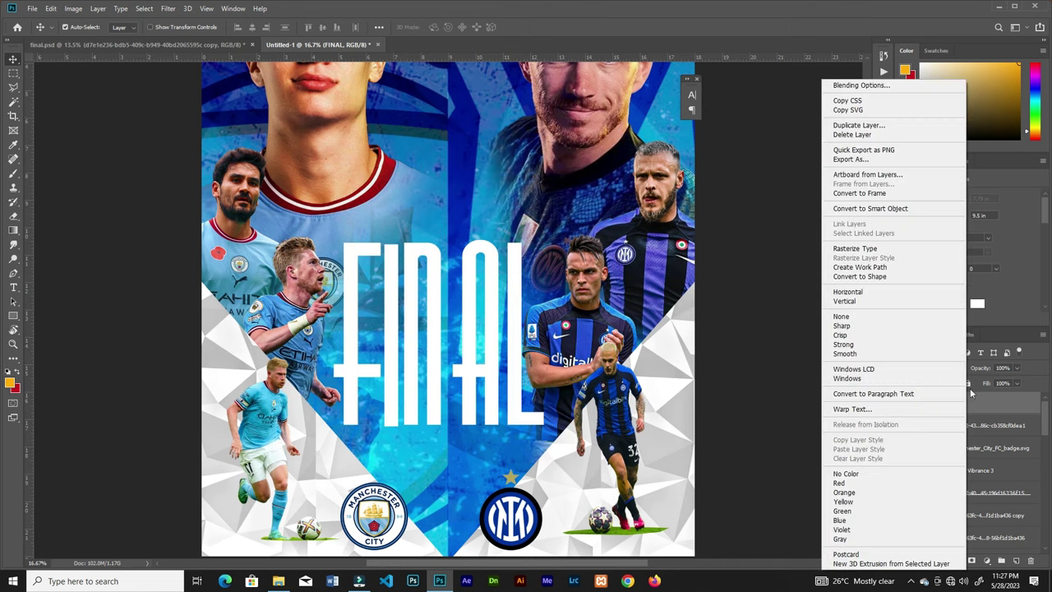
{"action": "left_click", "coordinate": [863, 248]}
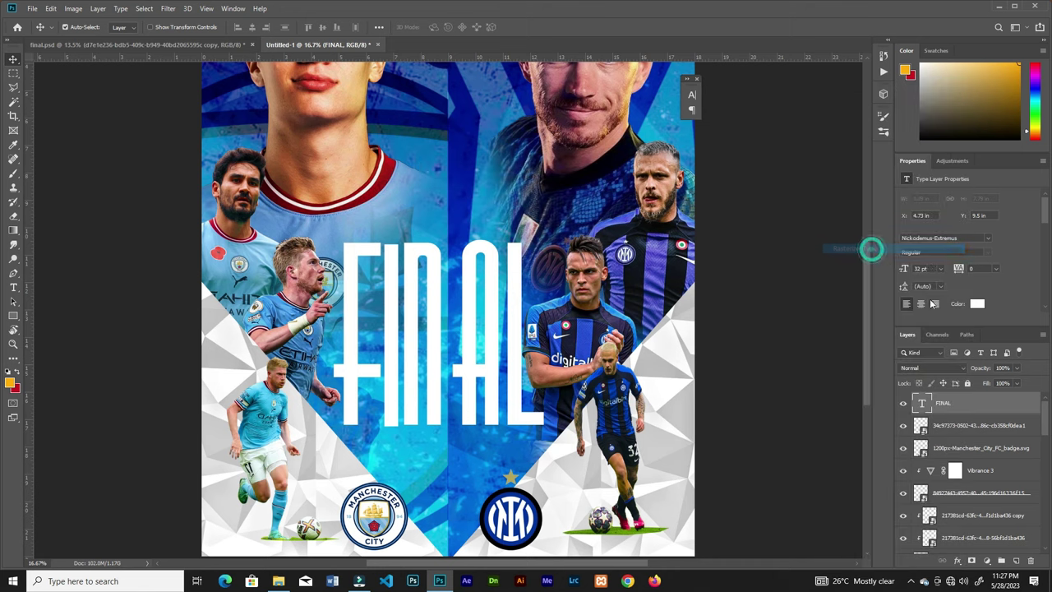
{"action": "right_click", "coordinate": [964, 411]}
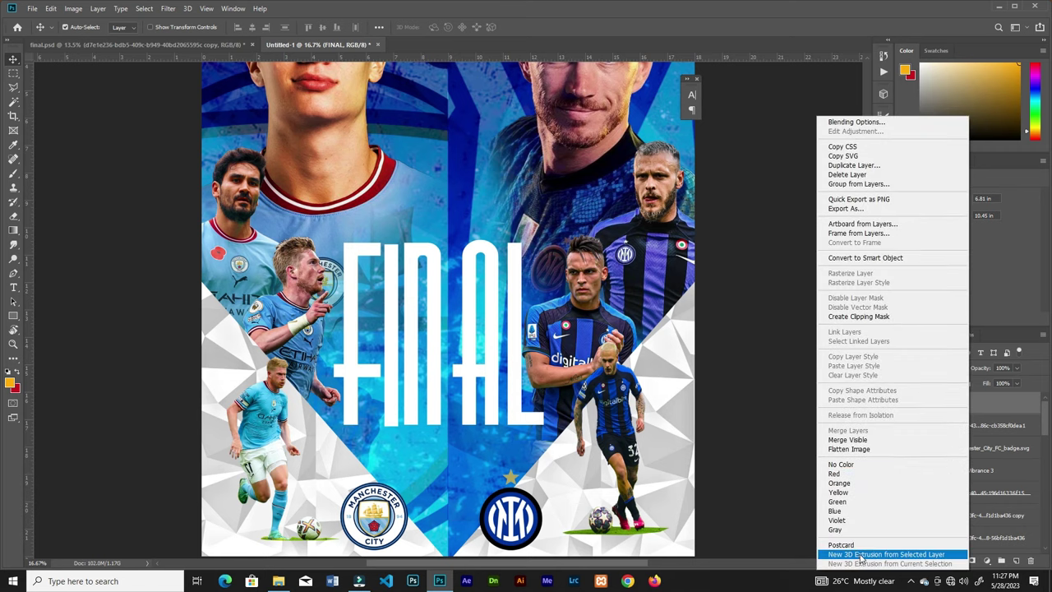
{"action": "left_click", "coordinate": [862, 555]}
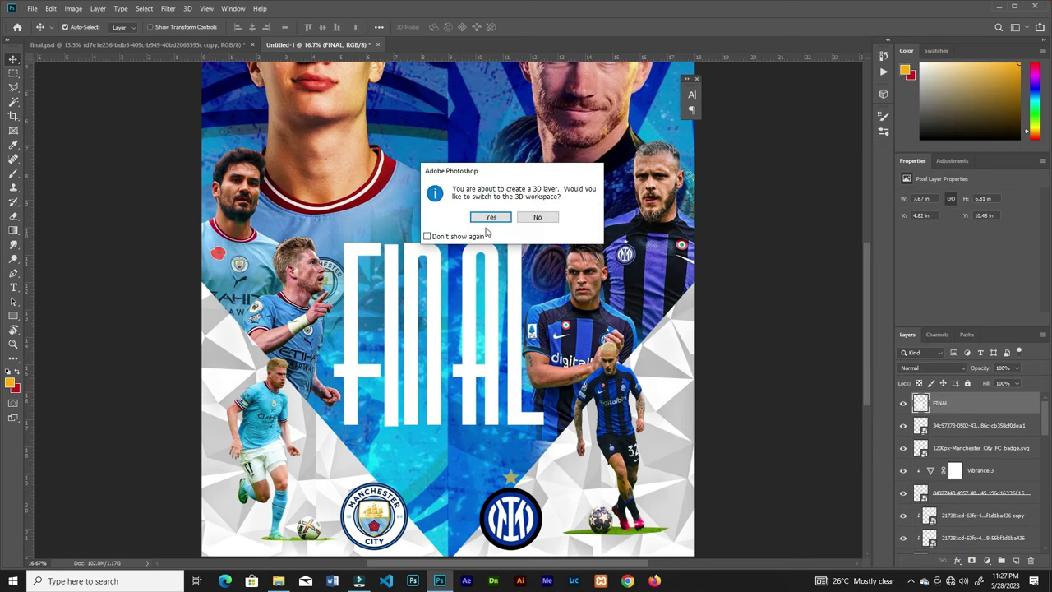
{"action": "left_click", "coordinate": [490, 217]}
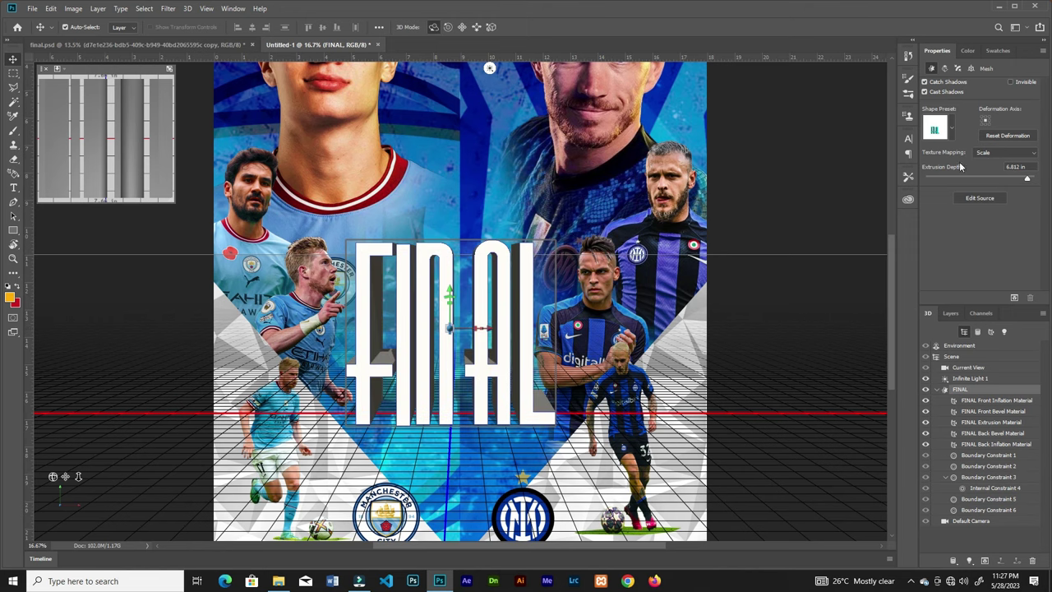
Apply the third shape preset to the FINAL mesh and set its extrusion depth to about 2.7 in
{"action": "left_click", "coordinate": [952, 132]}
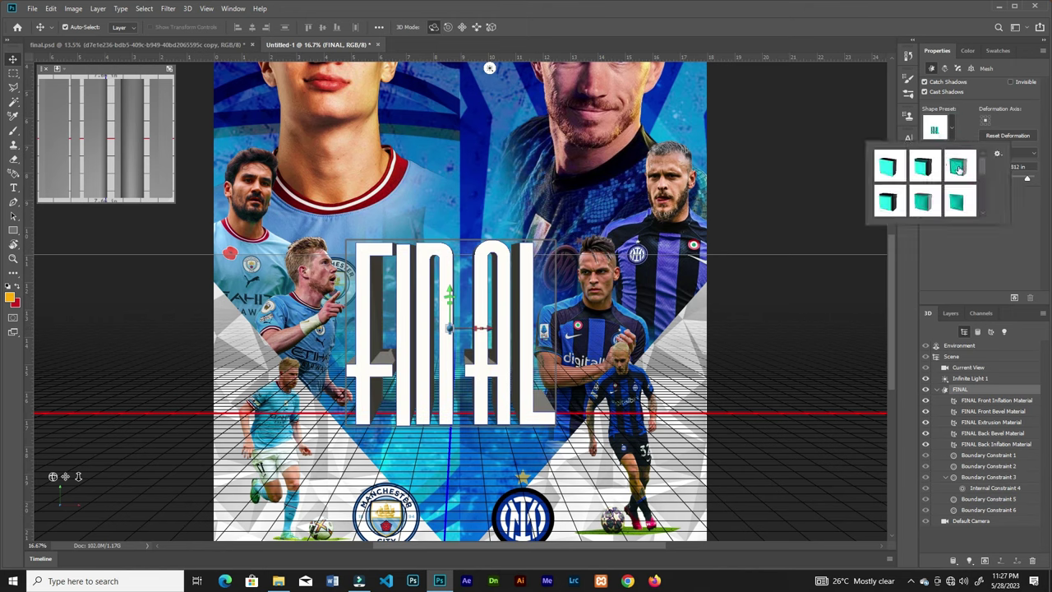
{"action": "key", "text": "Right"}
{"action": "key", "text": "Right"}
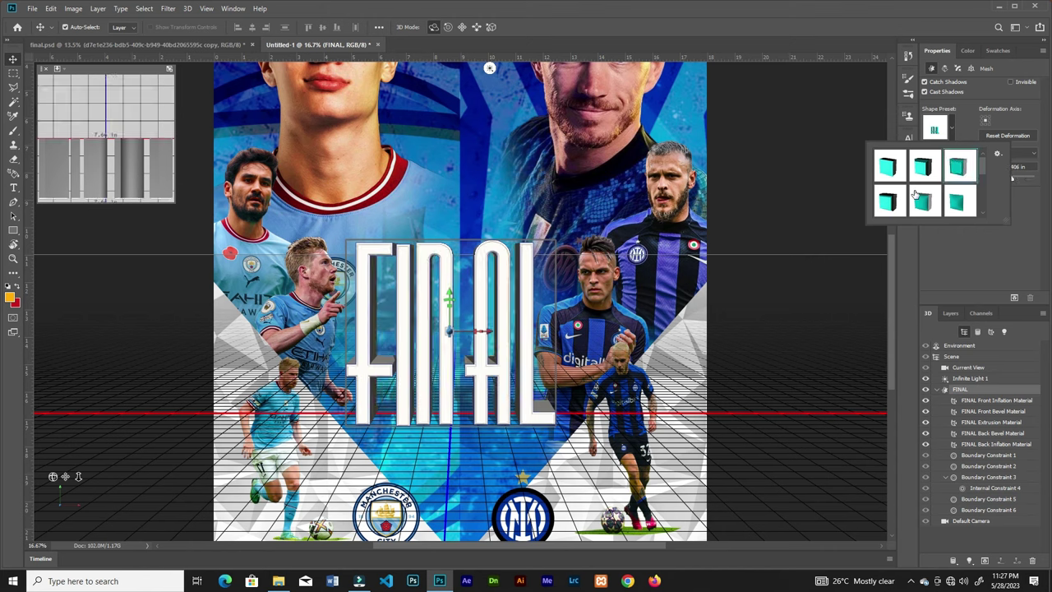
{"action": "left_click", "coordinate": [960, 130]}
{"action": "mouse_move", "coordinate": [1013, 177]}
{"action": "left_mouse_down"}
{"action": "mouse_move", "coordinate": [925, 177]}
{"action": "mouse_move", "coordinate": [1012, 182]}
{"action": "left_mouse_up"}
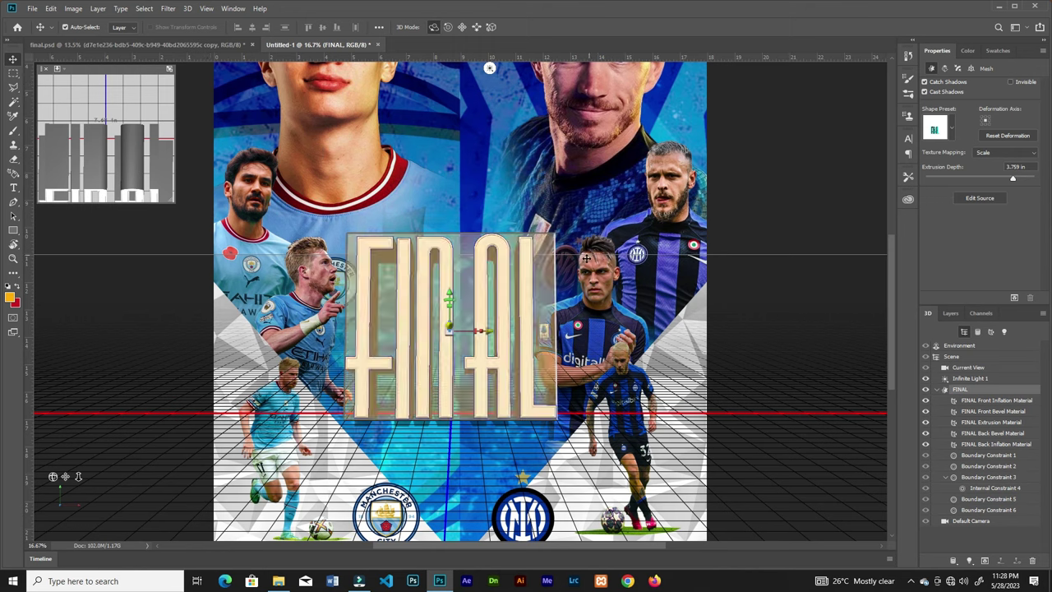
{"action": "left_click", "coordinate": [973, 69]}
{"action": "left_click", "coordinate": [933, 69]}
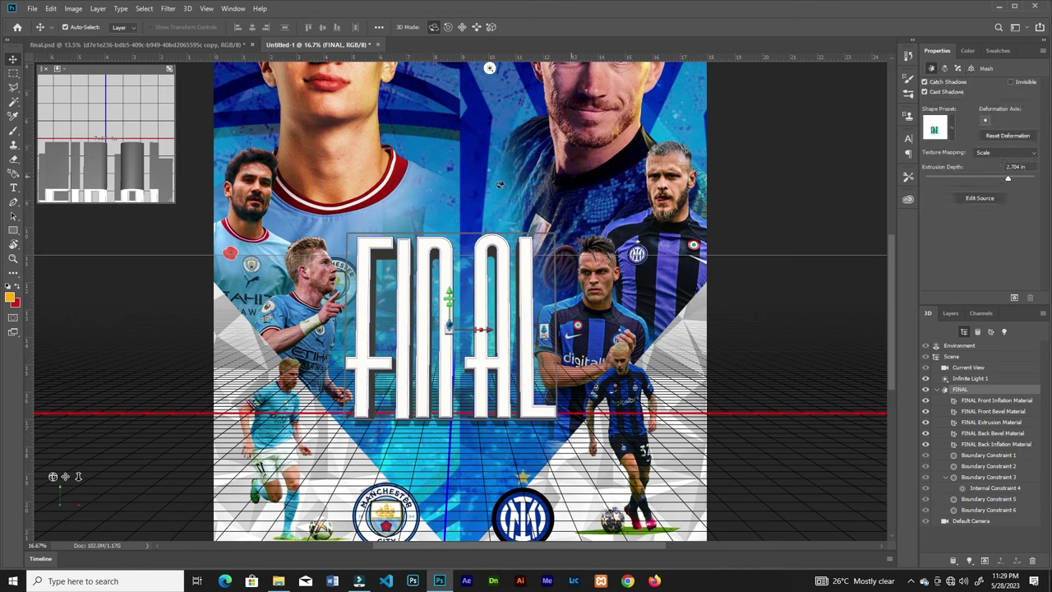
Set the diffuse colour of the FINAL Front Inflation Material to pure white (255, 255, 255)
{"action": "left_click", "coordinate": [14, 174]}
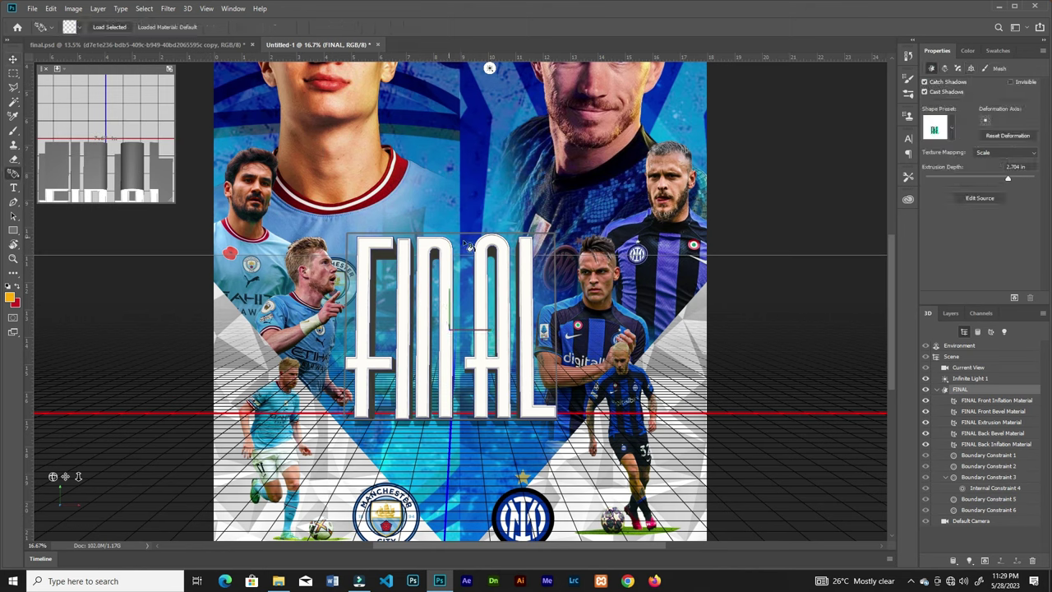
{"action": "left_click", "coordinate": [530, 280]}
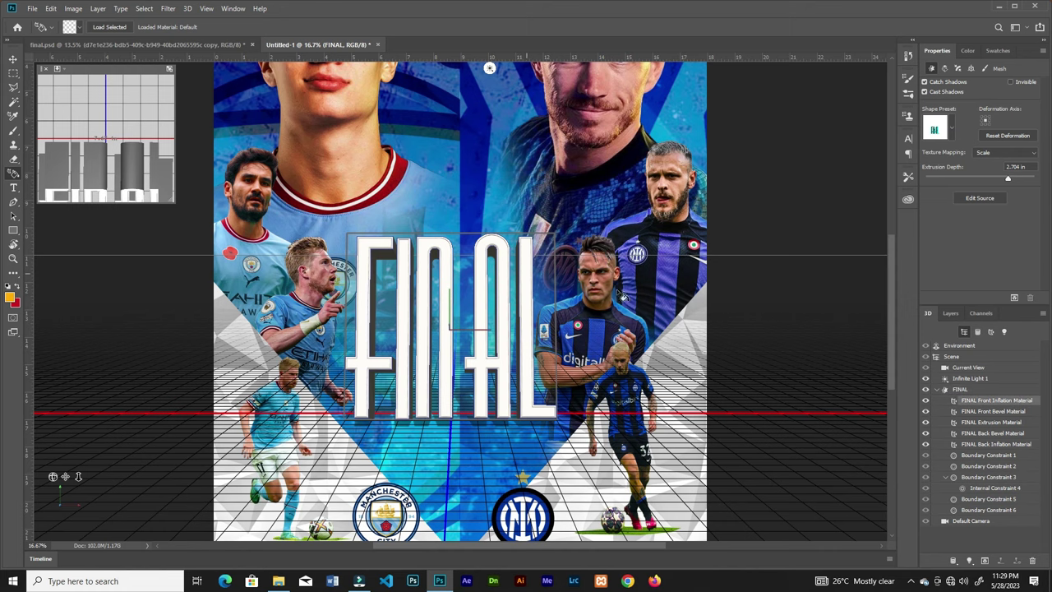
{"action": "left_click", "coordinate": [957, 403]}
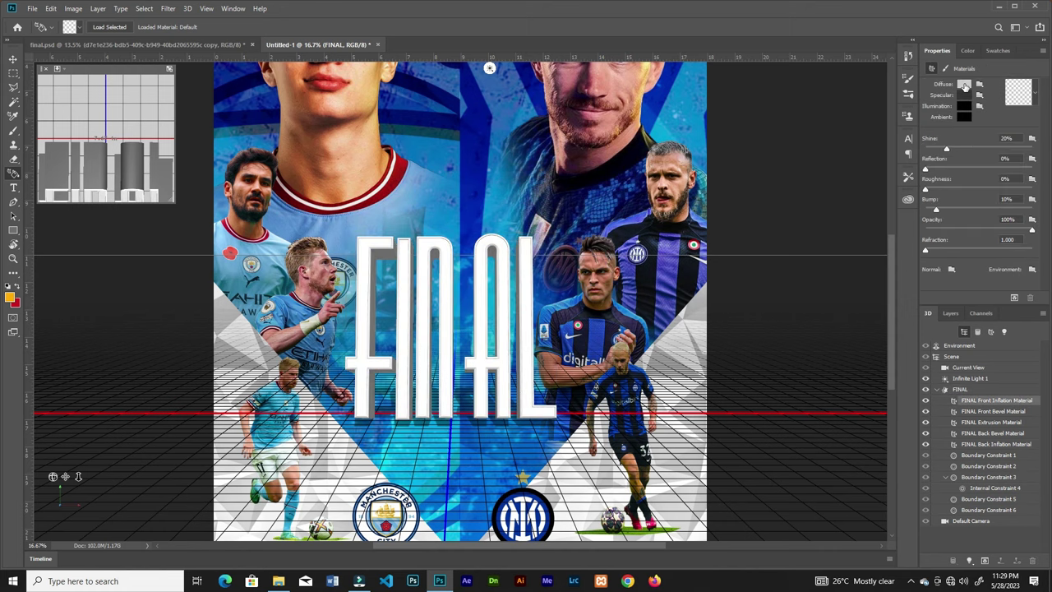
{"action": "left_click", "coordinate": [965, 85]}
{"action": "left_click_drag", "start_coordinate": [770, 357], "coordinate": [748, 326]}
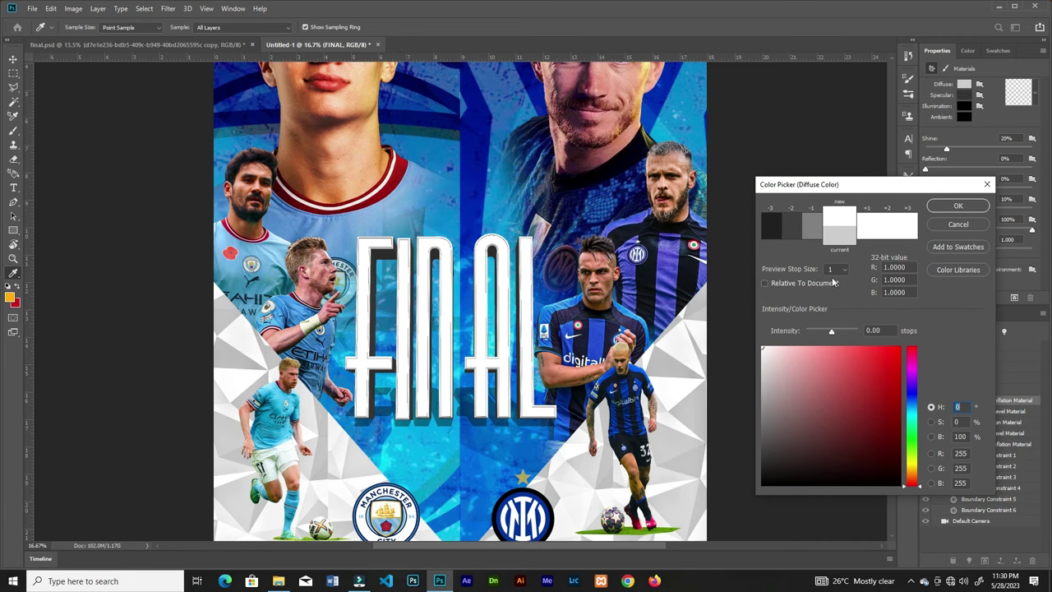
{"action": "left_click", "coordinate": [958, 207]}
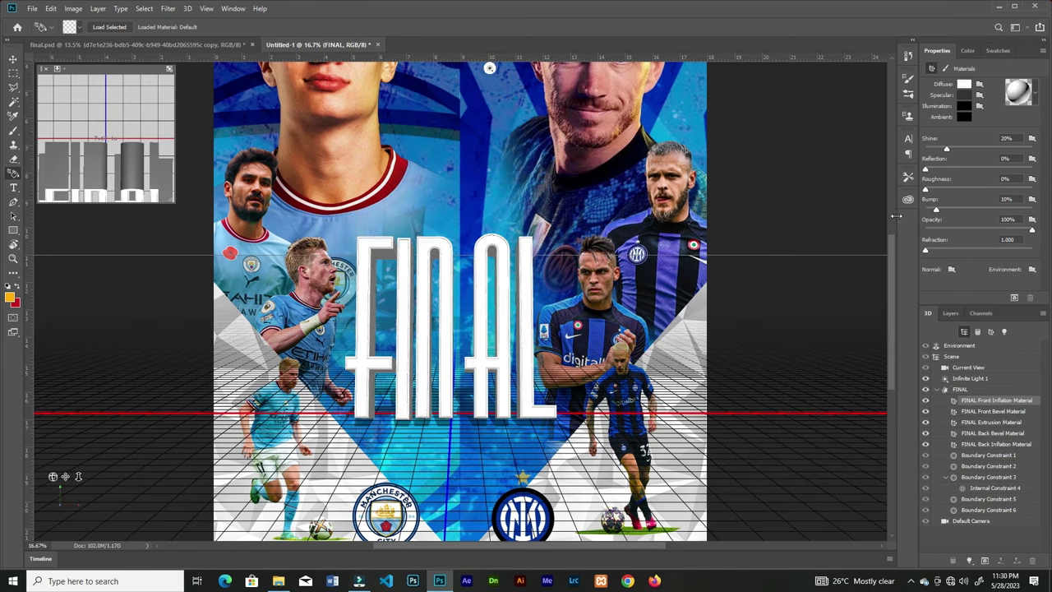
Rotate the 3D camera slightly to adjust the perspective of the extruded FINAL title
{"action": "key", "text": "v"}
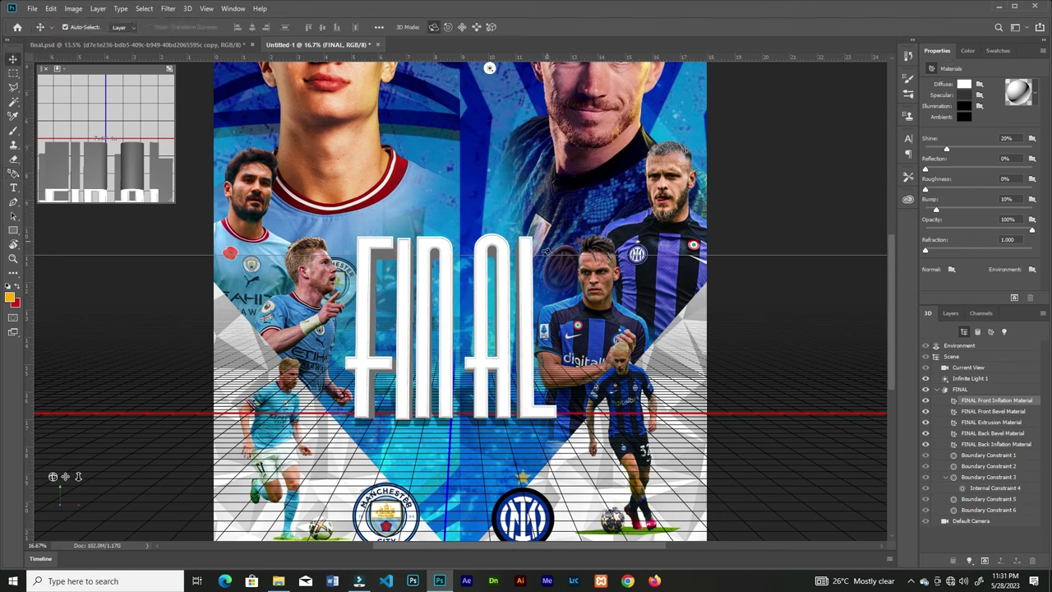
{"action": "left_click", "coordinate": [536, 296]}
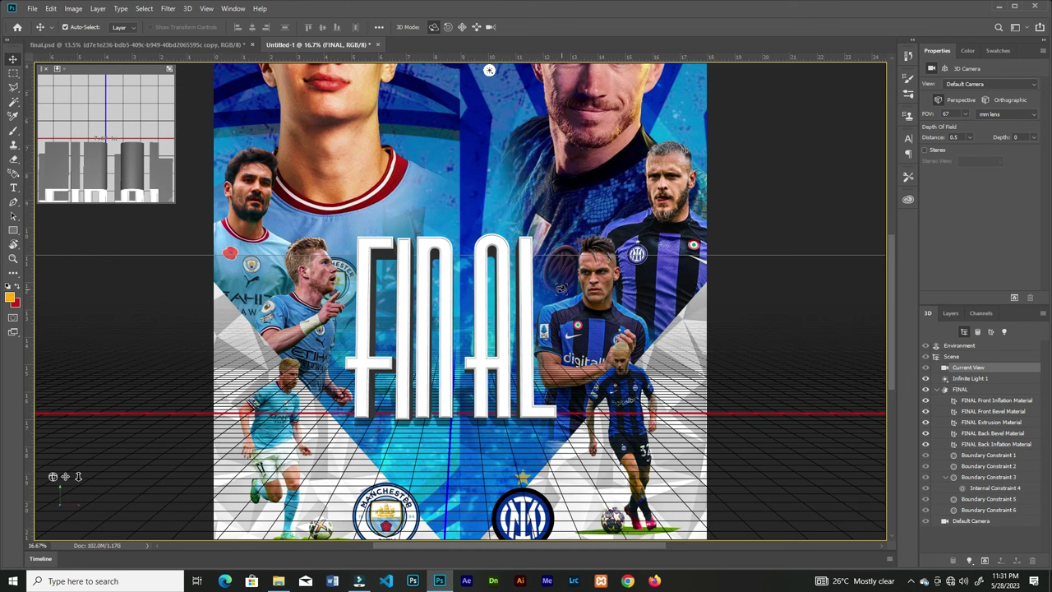
{"action": "left_click_drag", "start_coordinate": [533, 306], "coordinate": [524, 303]}
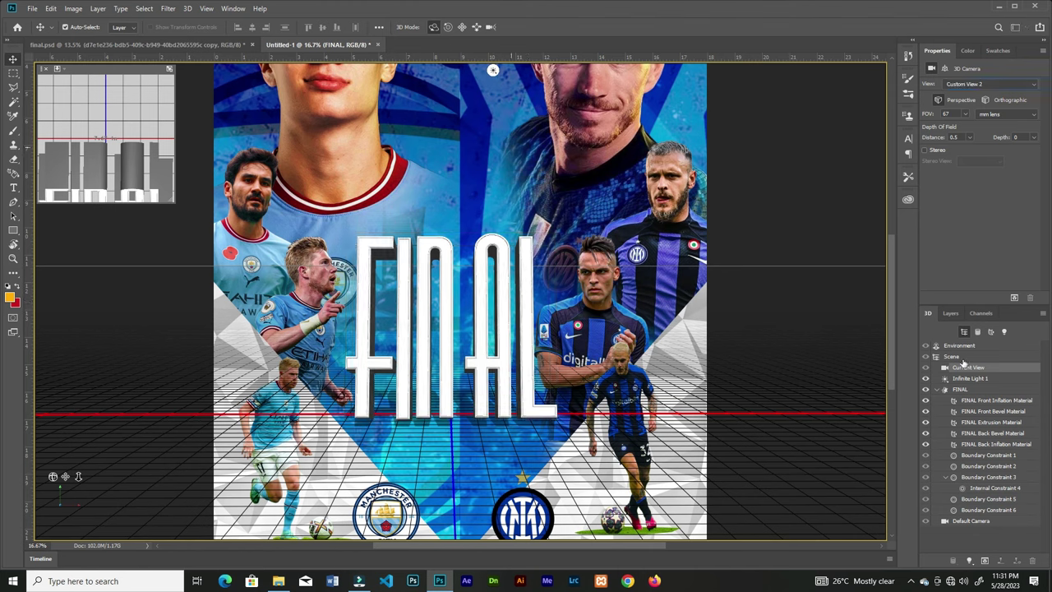
Rasterize the 3D FINAL layer
{"action": "left_click", "coordinate": [952, 313]}
{"action": "right_click", "coordinate": [967, 382]}
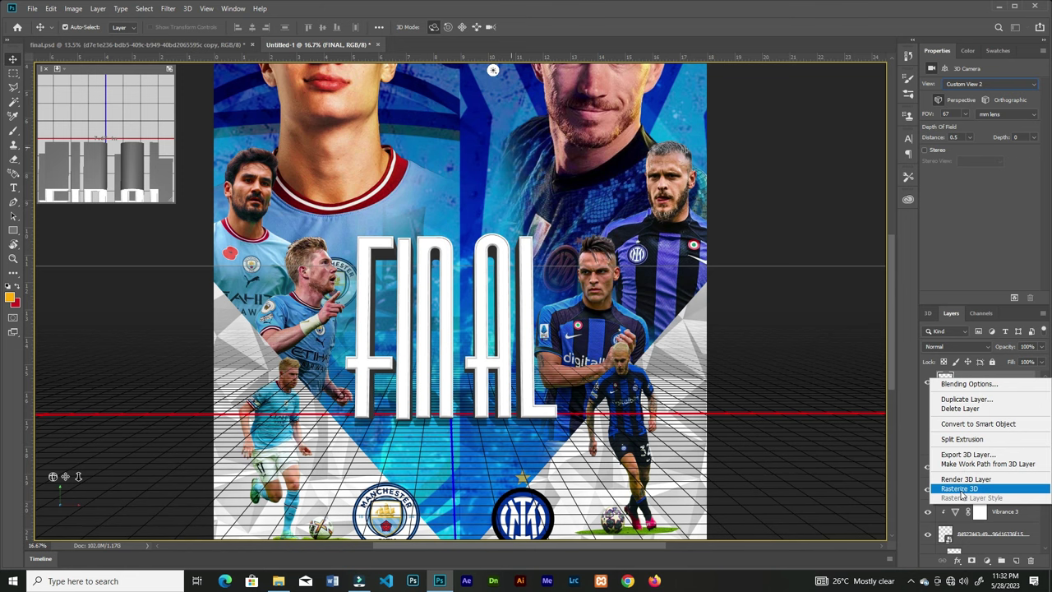
{"action": "left_click", "coordinate": [960, 490]}
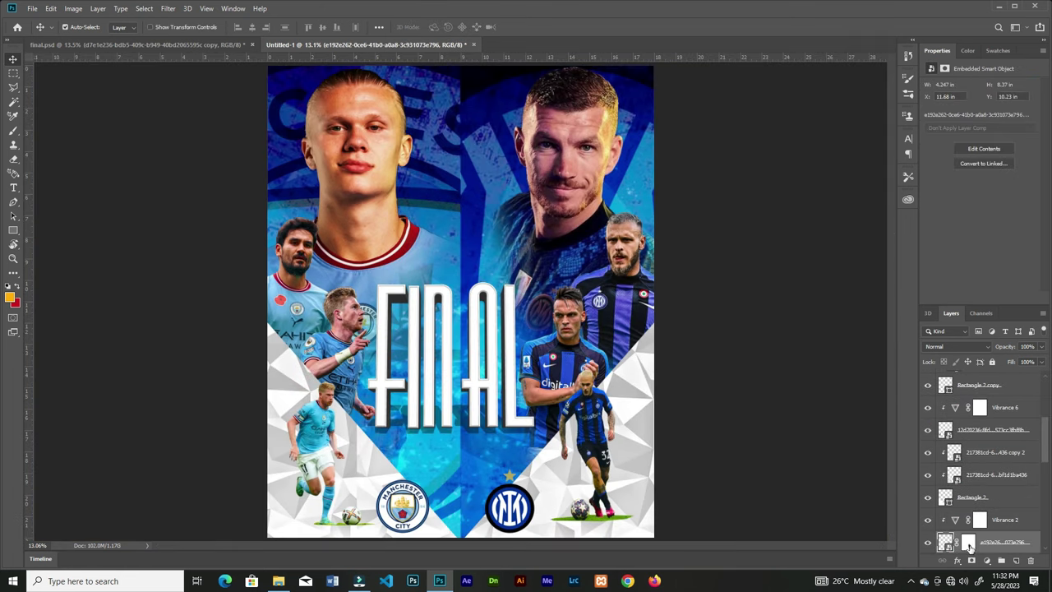
Paint black on the layer mask of the middle Inter player to fade out his lower body
{"action": "left_click", "coordinate": [969, 544]}
{"action": "key", "text": "b"}
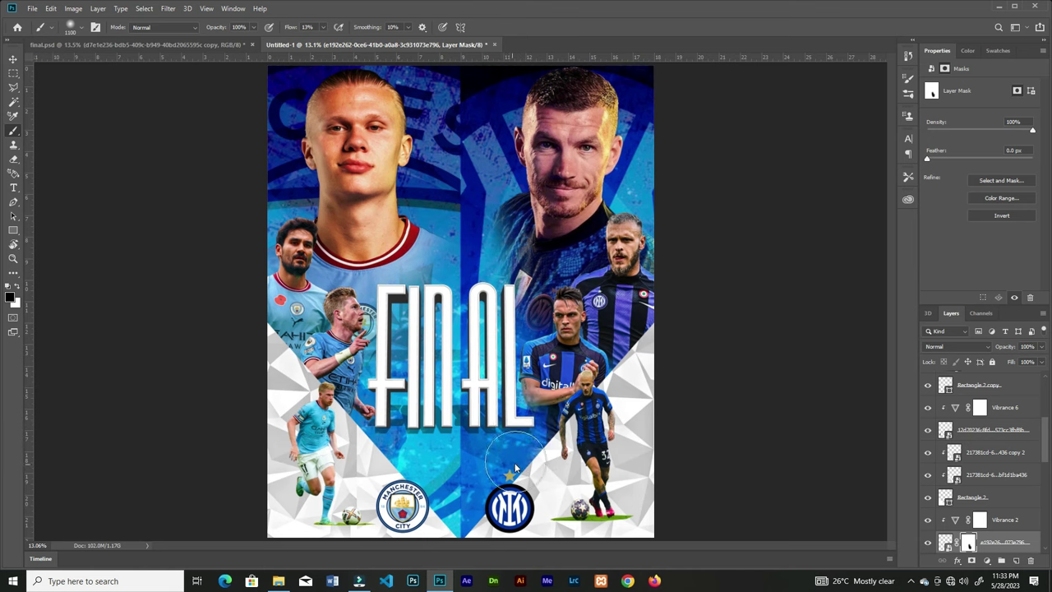
{"action": "key", "text": "v"}
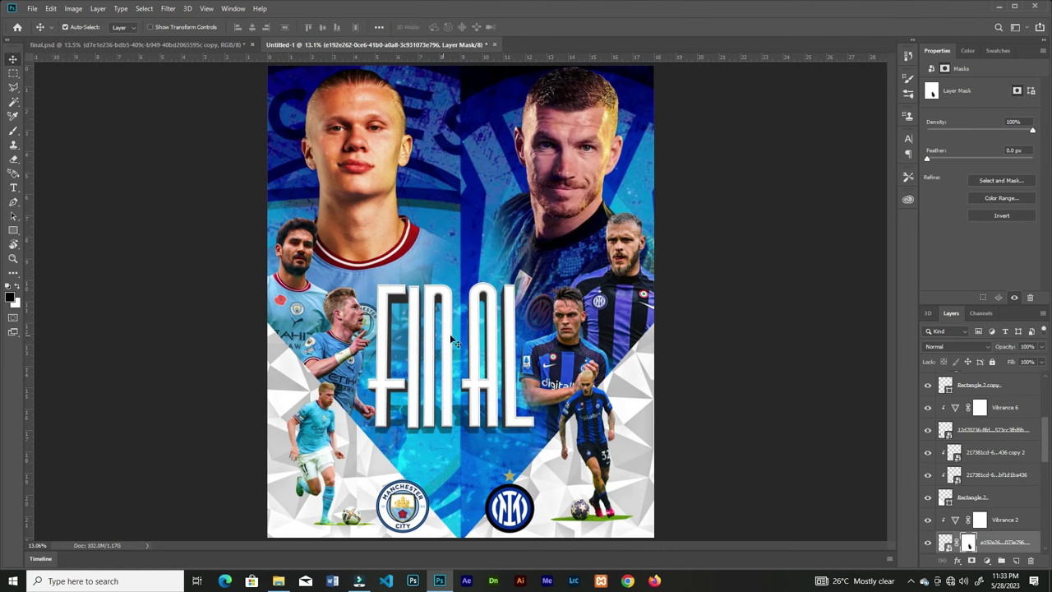
Draw a tall, narrow black ellipse down the middle of the poster behind the FINAL title
{"action": "left_click", "coordinate": [451, 339]}
{"action": "left_click", "coordinate": [1009, 407]}
{"action": "left_click", "coordinate": [1016, 561]}
{"action": "right_click", "coordinate": [13, 230]}
{"action": "left_click", "coordinate": [51, 251]}
{"action": "left_click_drag", "start_coordinate": [457, 207], "coordinate": [492, 502]}
Widen and lengthen the black ellipse to about 1851 × 4898 px
{"action": "key", "text": "ctrl+t"}
{"action": "left_click_drag", "start_coordinate": [478, 352], "coordinate": [527, 354]}
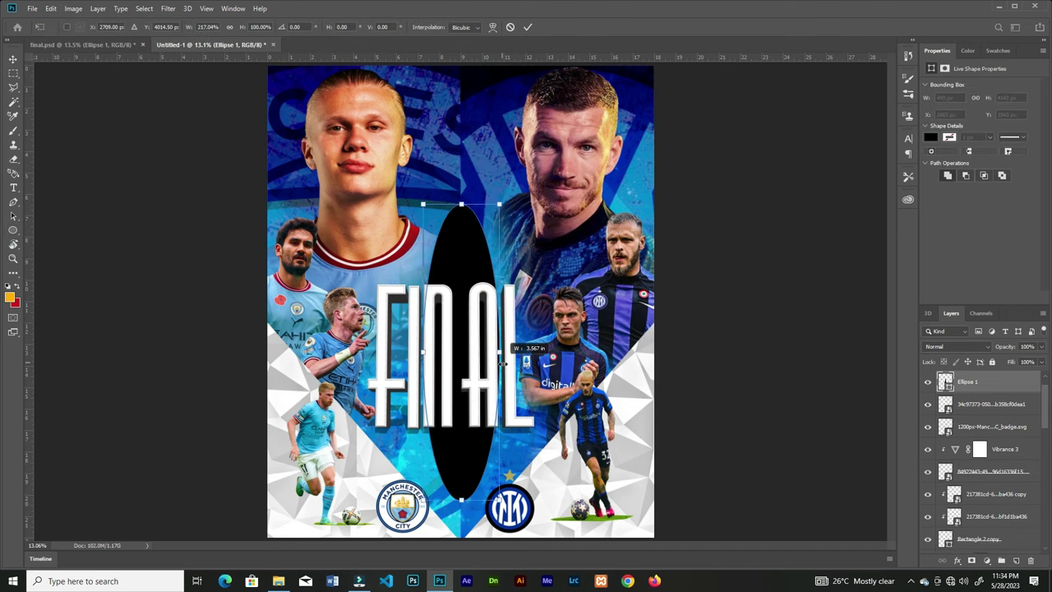
{"action": "left_click_drag", "start_coordinate": [460, 204], "coordinate": [460, 107]}
{"action": "left_click_drag", "start_coordinate": [527, 107], "coordinate": [518, 177]}
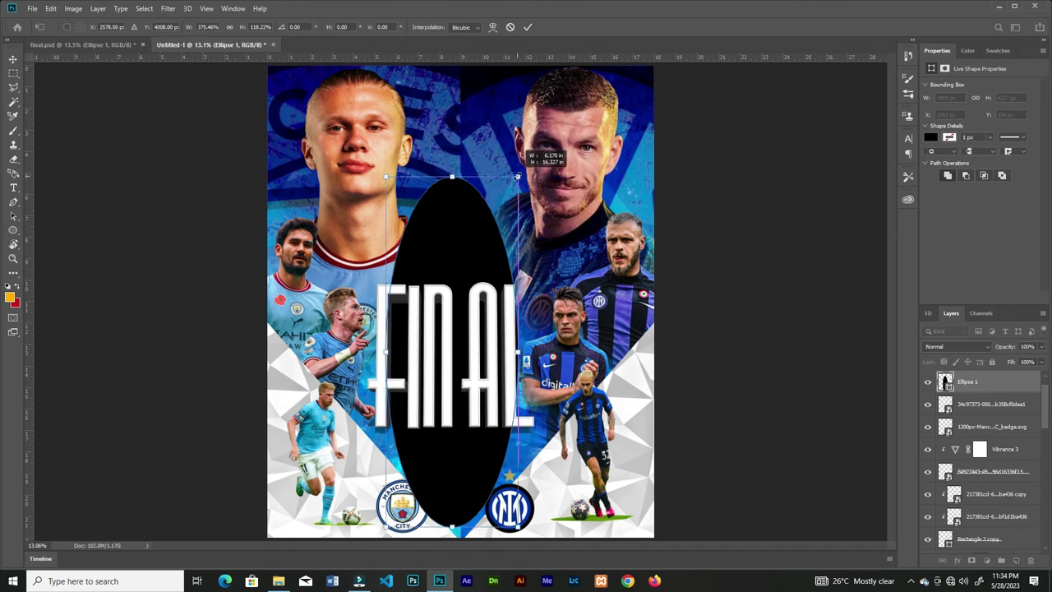
{"action": "key", "text": "Return"}
Move the black ellipse down behind the title and place its layer directly below the Rectangle 2 layer
{"action": "key", "text": "v"}
{"action": "left_click_drag", "start_coordinate": [467, 236], "coordinate": [472, 274]}
{"action": "left_click_drag", "start_coordinate": [970, 382], "coordinate": [959, 404]}
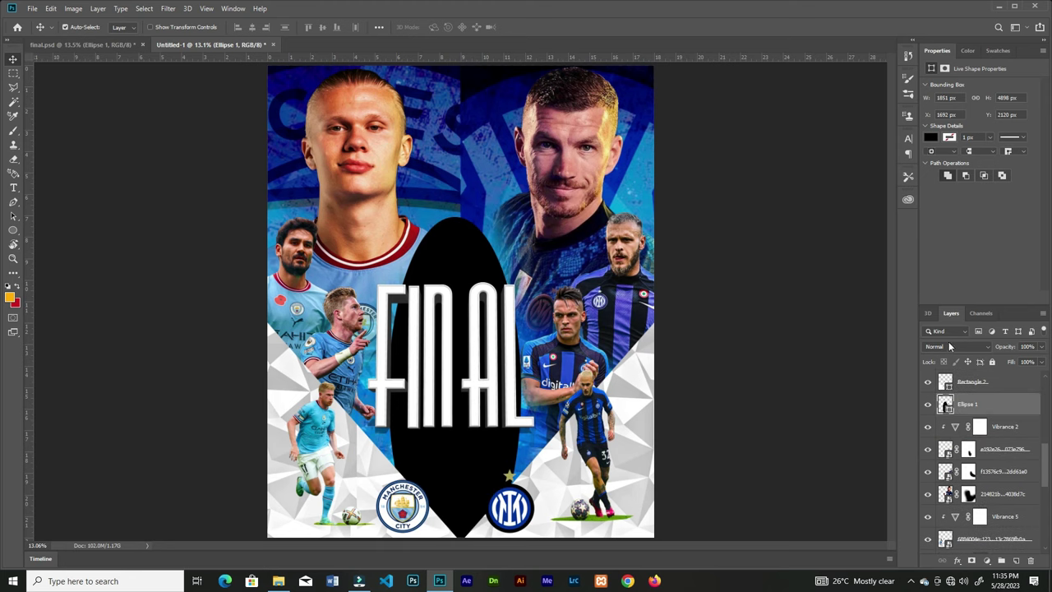
Feather the black ellipse by 215 px and fine-tune its position behind the title
{"action": "left_click", "coordinate": [945, 69]}
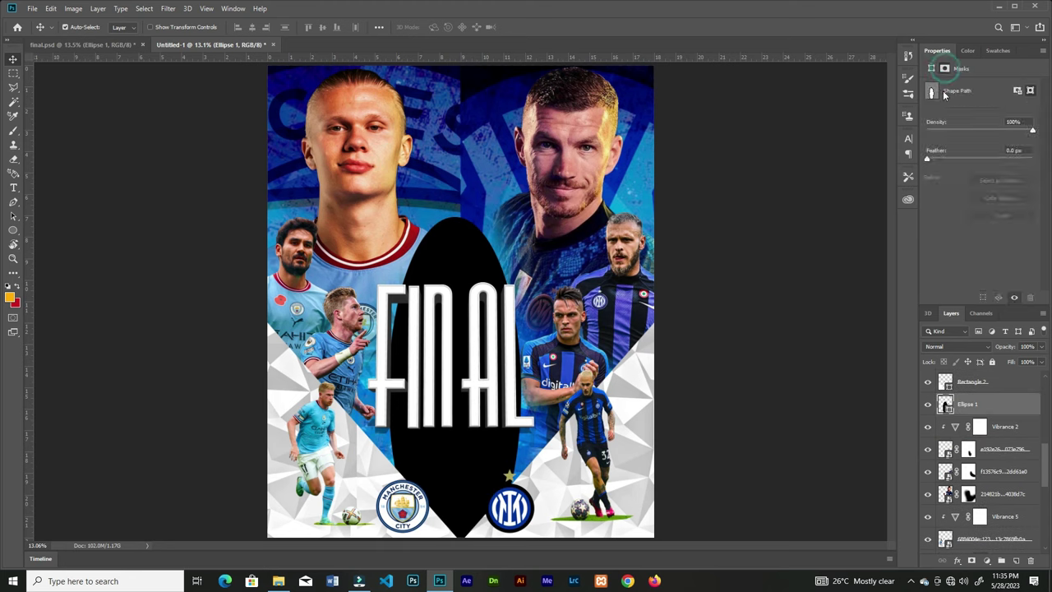
{"action": "left_click", "coordinate": [1014, 150]}
{"action": "type", "text": "215"}
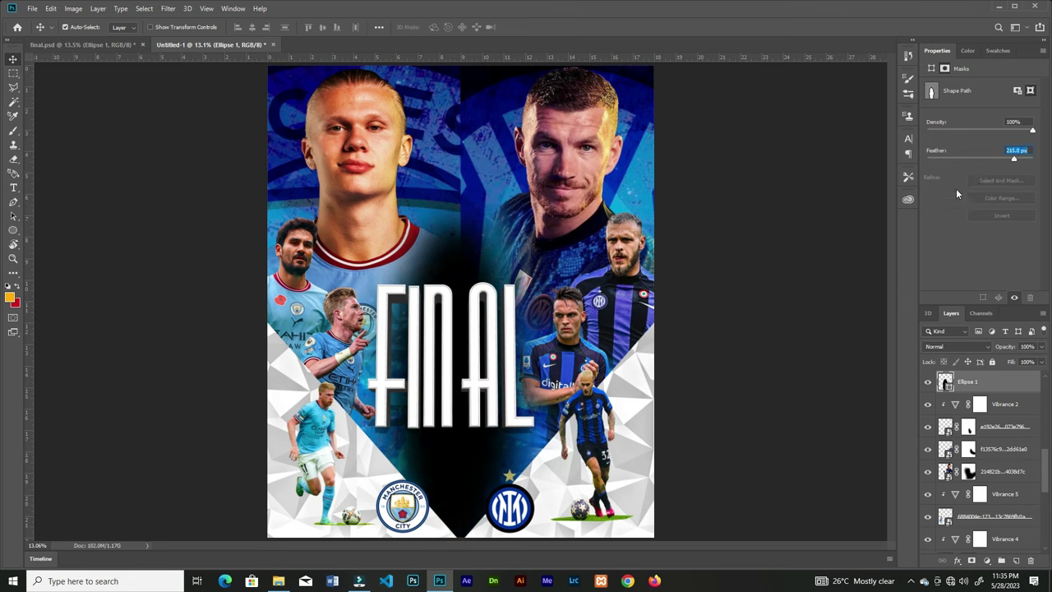
{"action": "left_click_drag", "start_coordinate": [469, 251], "coordinate": [467, 263]}
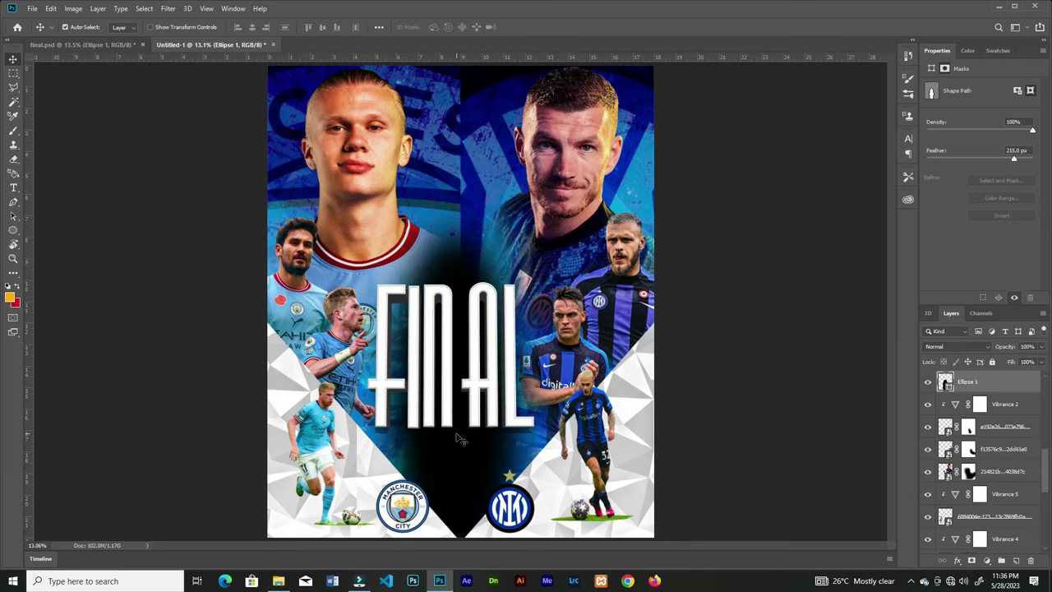
Place the green spotlight image from the eu folder over the poster's centre and turn it upside down
{"action": "left_click", "coordinate": [279, 581]}
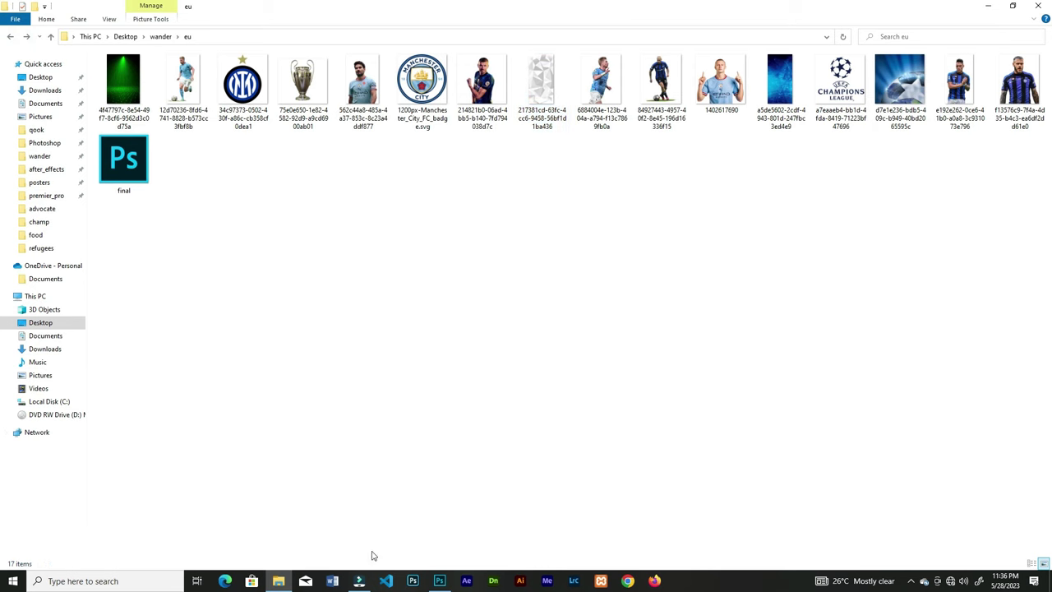
{"action": "left_click_drag", "start_coordinate": [123, 82], "coordinate": [528, 243]}
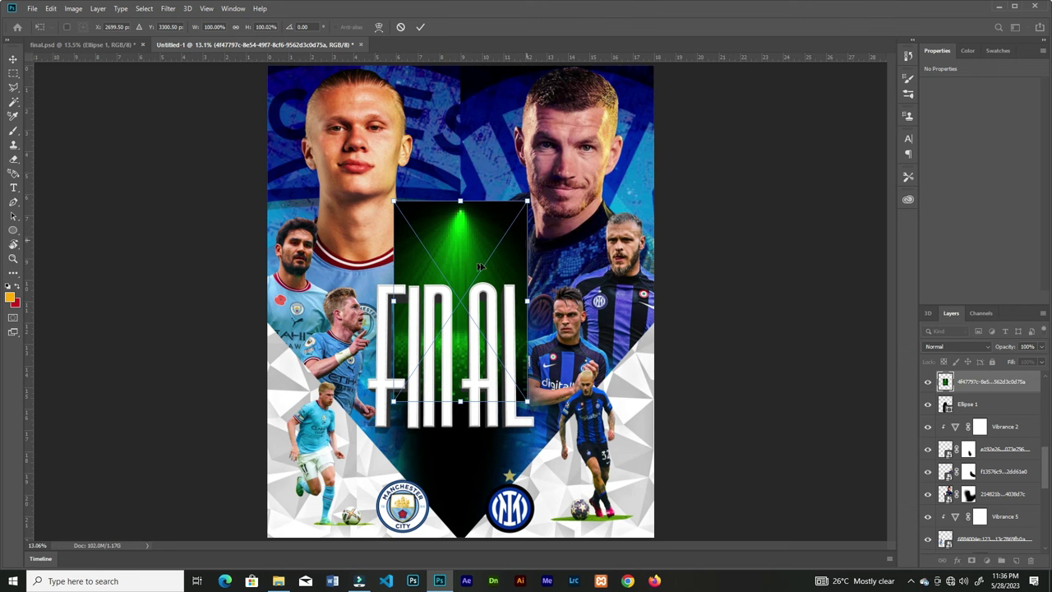
{"action": "right_click", "coordinate": [491, 271]}
{"action": "left_click", "coordinate": [528, 398]}
Enlarge the green spotlight image to about 12.37 × 18.56 in and move it down behind the title
{"action": "left_click_drag", "start_coordinate": [527, 201], "coordinate": [601, 123]}
{"action": "left_click_drag", "start_coordinate": [500, 191], "coordinate": [499, 247]}
{"action": "key", "text": "Return"}
Set the green spotlight layer's blend mode to Exclusion and clip a Hue/Saturation adjustment with hue +99 to it
{"action": "left_click", "coordinate": [945, 346]}
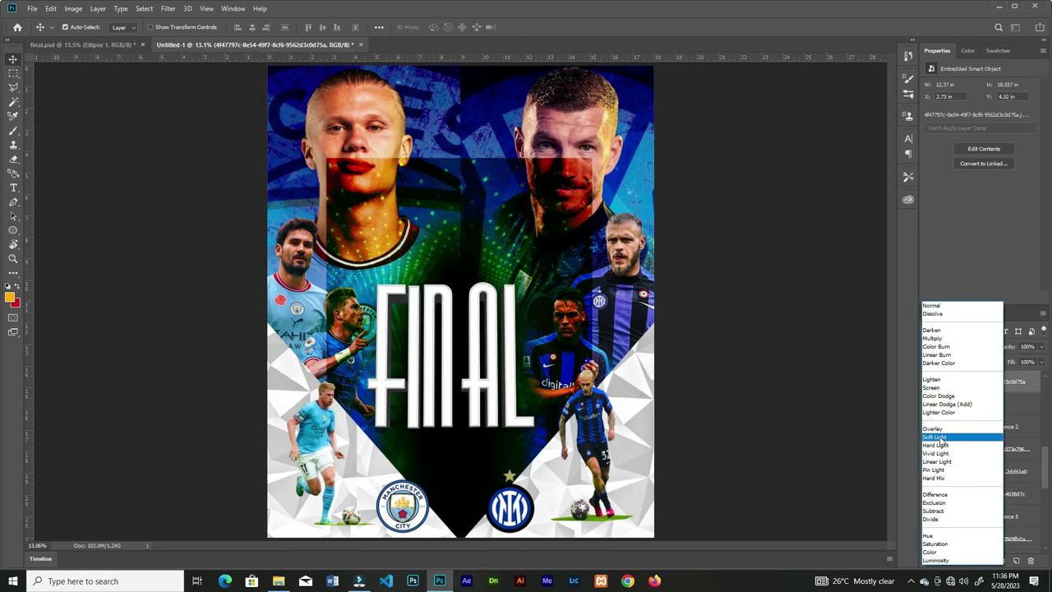
{"action": "key", "text": "Escape"}
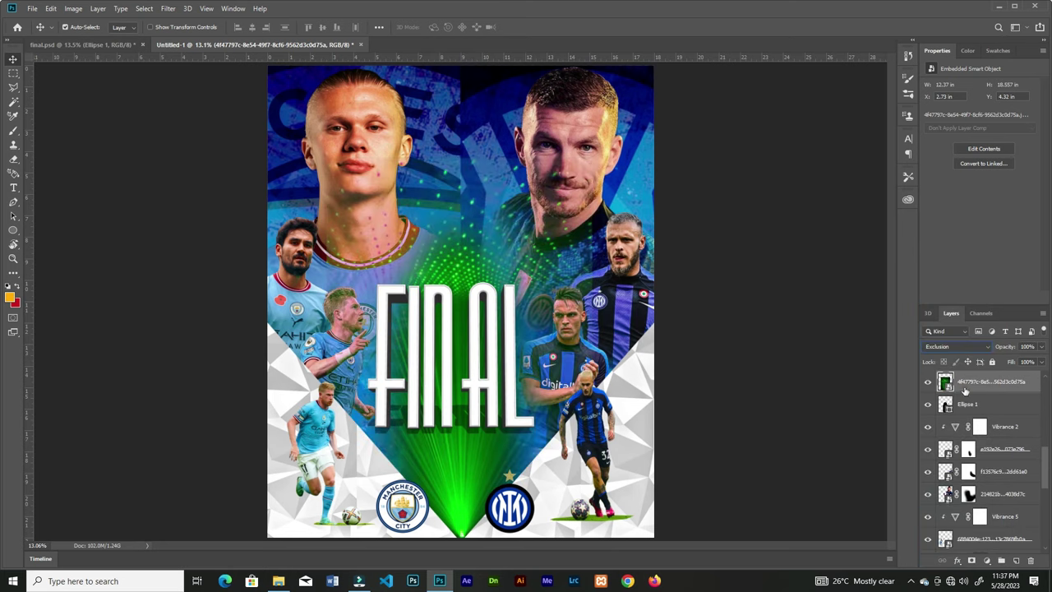
{"action": "left_click", "coordinate": [1001, 560]}
{"action": "left_click", "coordinate": [961, 457]}
{"action": "left_click_drag", "start_coordinate": [982, 129], "coordinate": [1016, 133]}
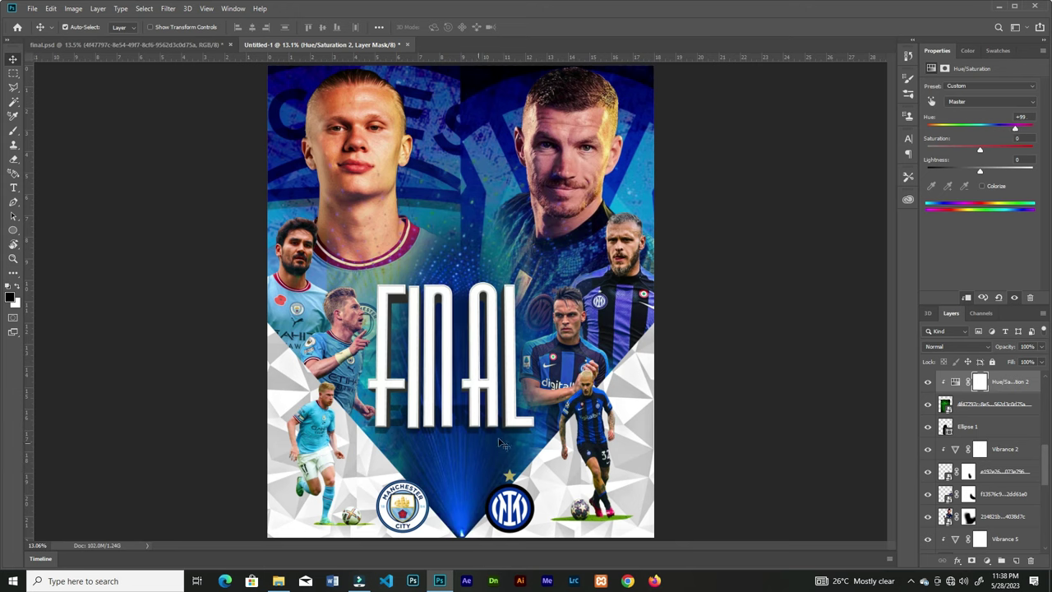
Add a layer mask to the spotlight layer and brush the light away from the players on both sides
{"action": "left_click", "coordinate": [979, 403]}
{"action": "left_click", "coordinate": [972, 560]}
{"action": "key", "text": "b"}
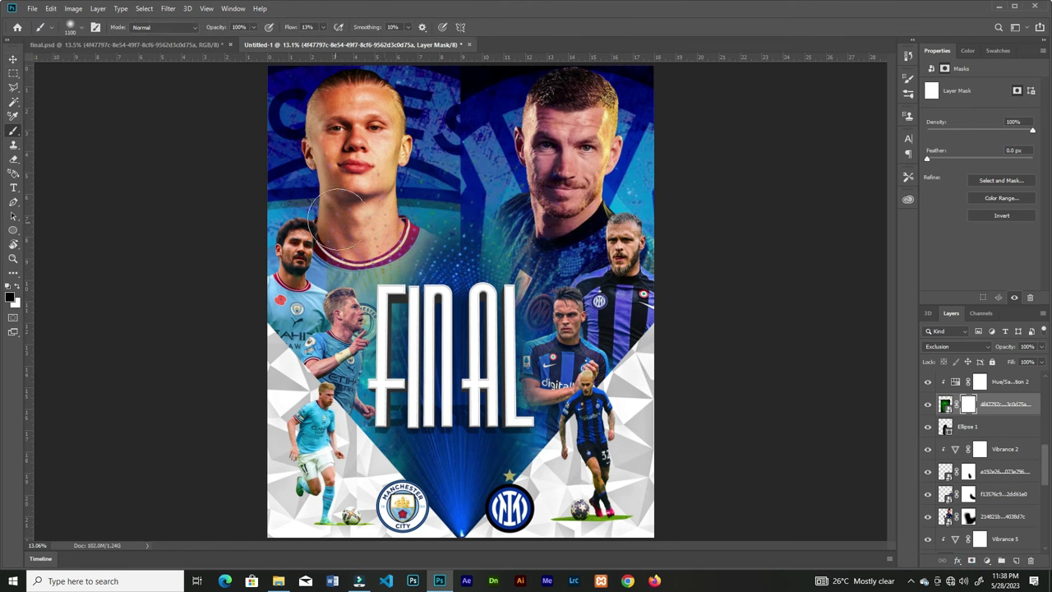
{"action": "key", "text": "ctrl+plus"}
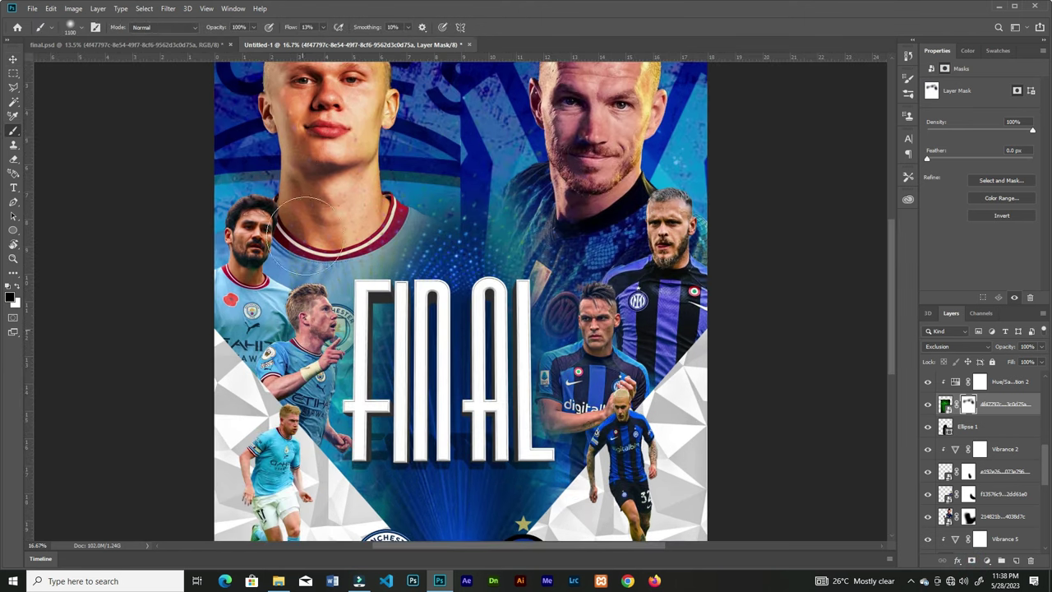
{"action": "mouse_move", "coordinate": [336, 282]}
{"action": "left_mouse_down"}
{"action": "mouse_move", "coordinate": [343, 466]}
{"action": "mouse_move", "coordinate": [328, 538]}
{"action": "left_mouse_up"}
{"action": "mouse_move", "coordinate": [596, 310]}
{"action": "left_mouse_down"}
{"action": "mouse_move", "coordinate": [571, 488]}
{"action": "mouse_move", "coordinate": [554, 253]}
{"action": "left_mouse_up"}
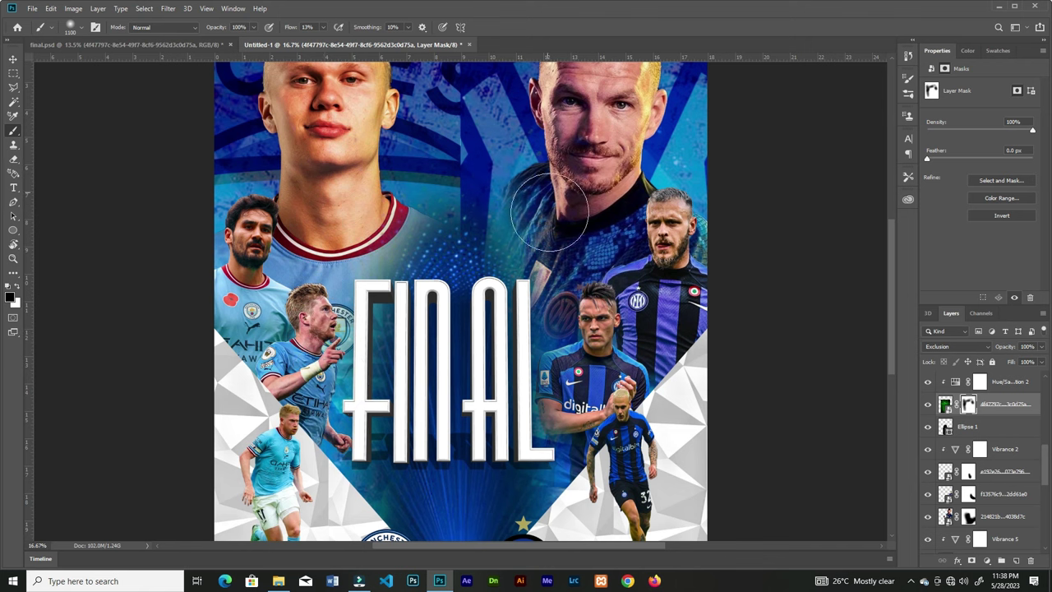
Scale the spotlight image down slightly and shift it down behind the title
{"action": "key", "text": "v"}
{"action": "key", "text": "ctrl+minus"}
{"action": "key", "text": "ctrl+t"}
{"action": "left_click_drag", "start_coordinate": [585, 165], "coordinate": [575, 180]}
{"action": "left_click_drag", "start_coordinate": [458, 459], "coordinate": [457, 476]}
{"action": "key", "text": "Return"}
Place the blue football image from the eu folder behind the title and clip Hue/Saturation 2 to the spotlight layer again
{"action": "left_click", "coordinate": [283, 585]}
{"action": "left_click_drag", "start_coordinate": [899, 80], "coordinate": [481, 395]}
{"action": "left_click_drag", "start_coordinate": [503, 278], "coordinate": [517, 259]}
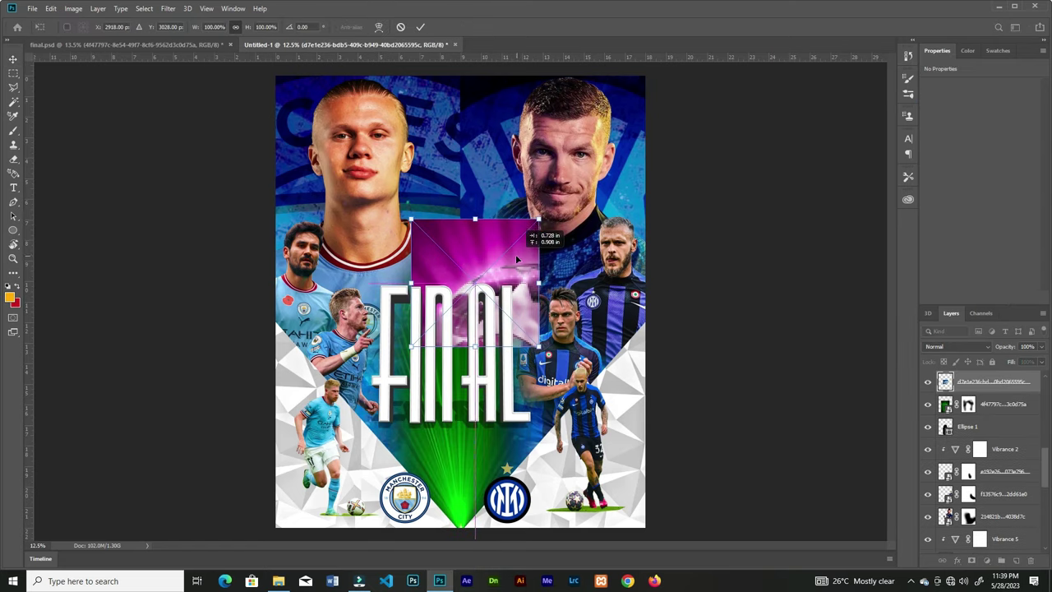
{"action": "key", "text": "Return"}
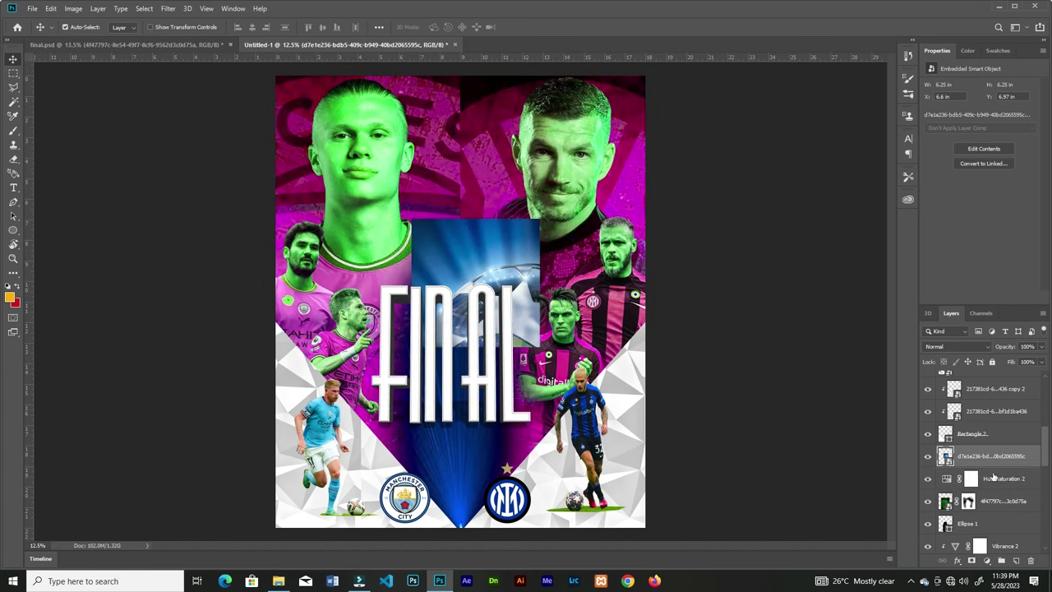
{"action": "right_click", "coordinate": [993, 478]}
{"action": "left_click", "coordinate": [956, 225]}
Set the football image's blend mode to Hard Light and reposition it behind the upper part of the title
{"action": "mouse_move", "coordinate": [514, 250]}
{"action": "left_mouse_down"}
{"action": "mouse_move", "coordinate": [521, 268]}
{"action": "mouse_move", "coordinate": [512, 268]}
{"action": "left_mouse_up"}
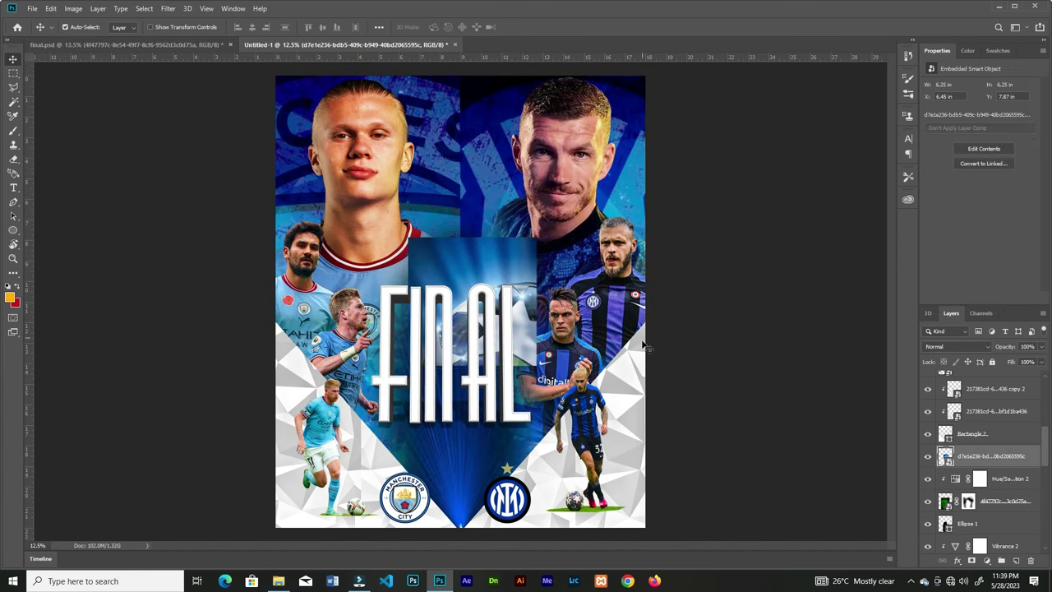
{"action": "left_click", "coordinate": [954, 346]}
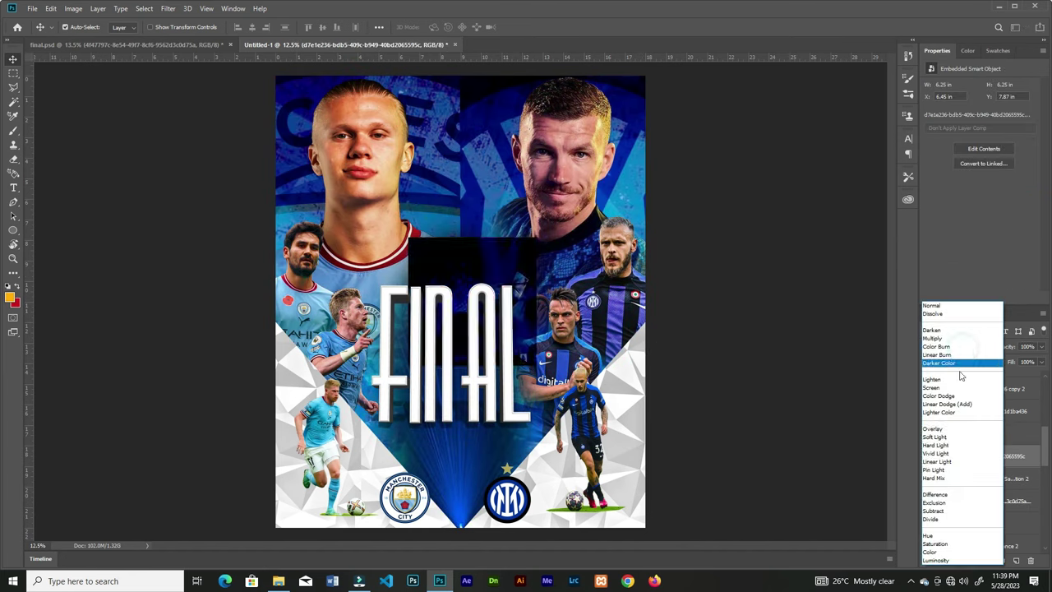
{"action": "left_click", "coordinate": [946, 439]}
{"action": "mouse_move", "coordinate": [514, 315]}
{"action": "left_mouse_down"}
{"action": "mouse_move", "coordinate": [509, 278]}
{"action": "mouse_move", "coordinate": [535, 333]}
{"action": "mouse_move", "coordinate": [528, 294]}
{"action": "mouse_move", "coordinate": [531, 310]}
{"action": "left_mouse_up"}
{"action": "key", "text": "ctrl+t"}
{"action": "left_click", "coordinate": [420, 26]}
Add a layer mask to the football image and brush out its hard edges in black around the ball
{"action": "left_click", "coordinate": [971, 560]}
{"action": "key", "text": "b"}
{"action": "key", "text": "d"}
{"action": "mouse_move", "coordinate": [491, 160]}
{"action": "left_mouse_down"}
{"action": "mouse_move", "coordinate": [531, 165]}
{"action": "mouse_move", "coordinate": [492, 162]}
{"action": "mouse_move", "coordinate": [369, 210]}
{"action": "mouse_move", "coordinate": [383, 205]}
{"action": "mouse_move", "coordinate": [382, 240]}
{"action": "mouse_move", "coordinate": [390, 203]}
{"action": "left_mouse_up"}
{"action": "mouse_move", "coordinate": [565, 319]}
{"action": "left_mouse_down"}
{"action": "mouse_move", "coordinate": [553, 266]}
{"action": "mouse_move", "coordinate": [573, 185]}
{"action": "mouse_move", "coordinate": [535, 320]}
{"action": "left_mouse_up"}
{"action": "key", "text": "ctrl+plus"}
{"action": "key", "text": "bracketleft"}
{"action": "key", "text": "bracketleft"}
{"action": "key", "text": "bracketleft"}
{"action": "key", "text": "bracketleft"}
{"action": "key", "text": "bracketleft"}
{"action": "key", "text": "bracketleft"}
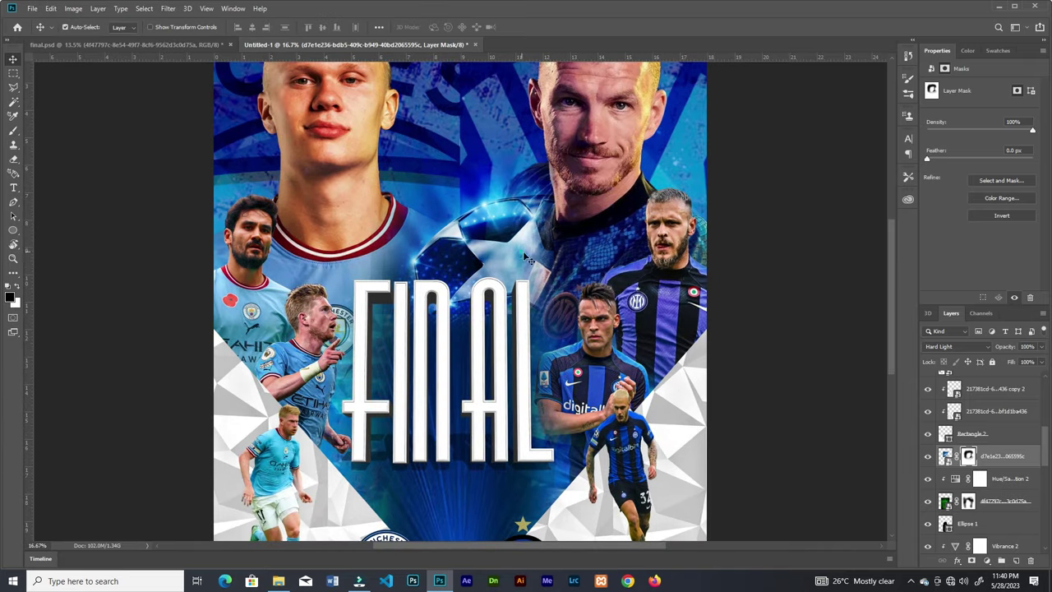
Duplicate the masked football image, flip the copy horizontally and place it beside the original
{"action": "key", "text": "ctrl+j"}
{"action": "key", "text": "ctrl+t"}
{"action": "right_click", "coordinate": [517, 247]}
{"action": "left_click", "coordinate": [559, 389]}
{"action": "left_click_drag", "start_coordinate": [422, 258], "coordinate": [398, 255]}
{"action": "left_click", "coordinate": [528, 28]}
{"action": "left_click_drag", "start_coordinate": [508, 255], "coordinate": [519, 255]}
Line up the two football images as mirrored halves and move them down together behind the title's upper edge
{"action": "key", "text": "ctrl+minus"}
{"action": "left_click", "coordinate": [470, 255]}
{"action": "left_click", "coordinate": [457, 254]}
{"action": "left_click_drag", "start_coordinate": [419, 259], "coordinate": [422, 259]}
{"action": "left_click", "coordinate": [516, 230], "text": "shift"}
{"action": "left_click_drag", "start_coordinate": [516, 230], "coordinate": [518, 259]}
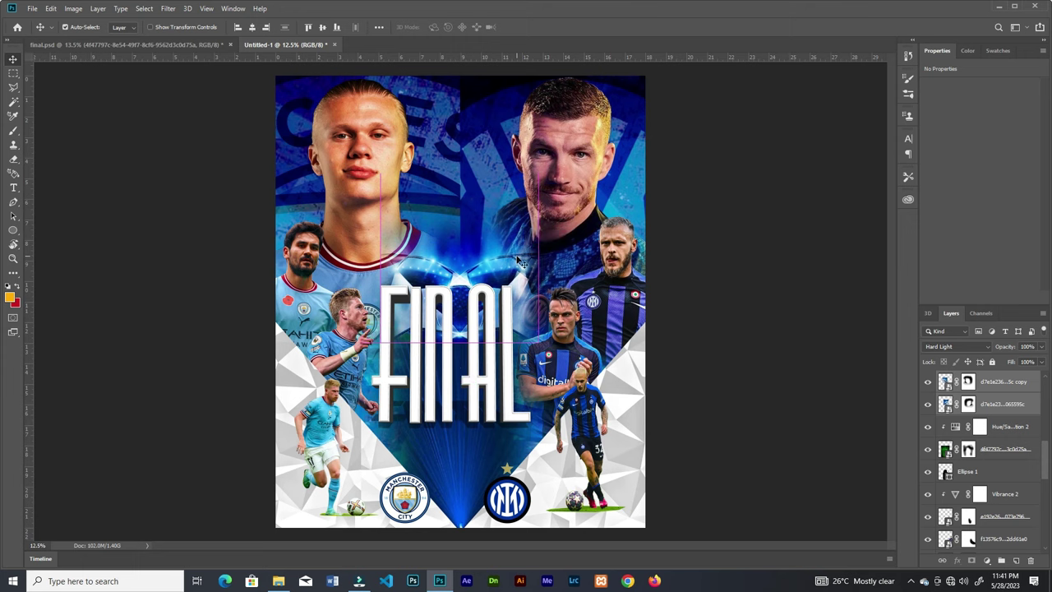
{"action": "left_click", "coordinate": [968, 382]}
{"action": "left_click", "coordinate": [969, 404]}
{"action": "left_click", "coordinate": [969, 381]}
{"action": "key", "text": "b"}
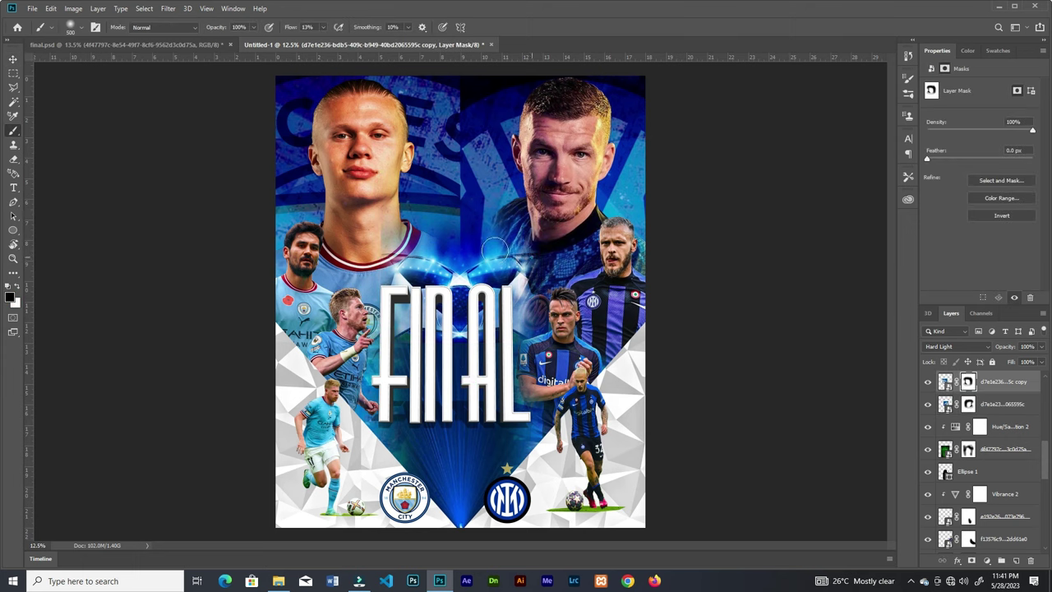
{"action": "left_click", "coordinate": [945, 403]}
{"action": "left_click", "coordinate": [928, 404]}
{"action": "left_click", "coordinate": [928, 405]}
{"action": "left_click", "coordinate": [968, 382]}
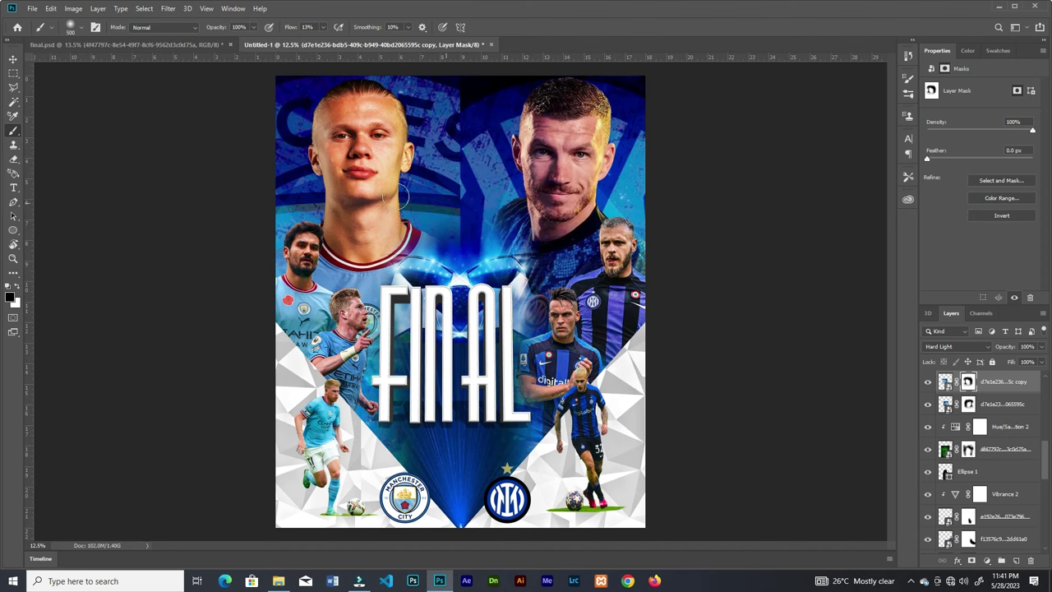
Place the blue football image again above the original football layer, enlarge it to about 8.12 × 8.13 in and centre it below the title
{"action": "key", "text": "alt+bracketleft"}
{"action": "key", "text": "v"}
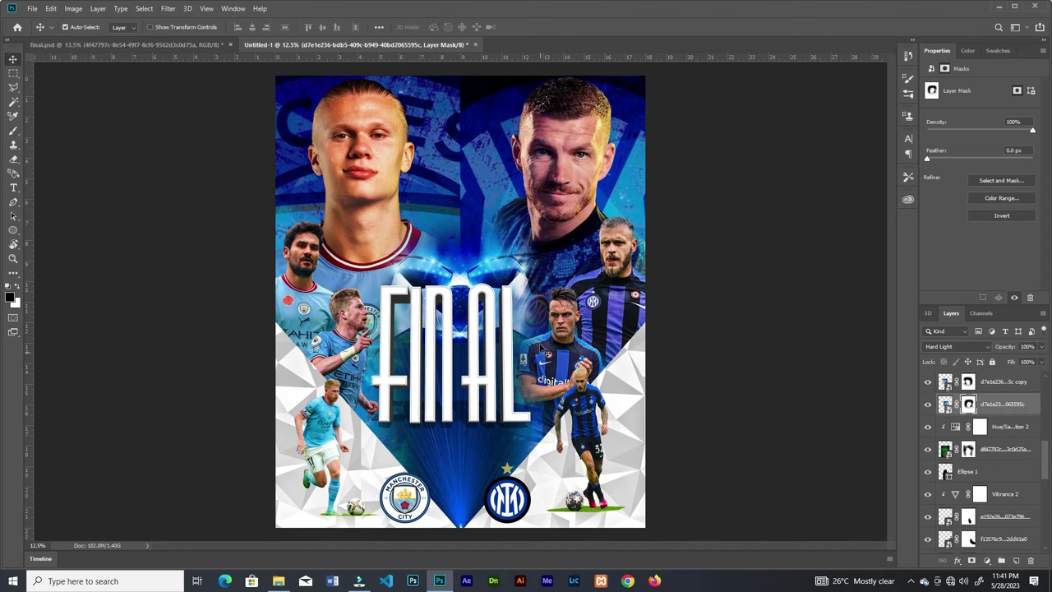
{"action": "left_click", "coordinate": [281, 581]}
{"action": "left_click_drag", "start_coordinate": [899, 89], "coordinate": [484, 409]}
{"action": "left_click_drag", "start_coordinate": [479, 267], "coordinate": [461, 435]}
{"action": "left_click_drag", "start_coordinate": [511, 398], "coordinate": [528, 431]}
{"action": "left_click_drag", "start_coordinate": [475, 451], "coordinate": [474, 442]}
{"action": "key", "text": "Return"}
Set the new football image to Hard Light, add a layer mask and brush away its upper part behind the title
{"action": "left_click", "coordinate": [953, 346]}
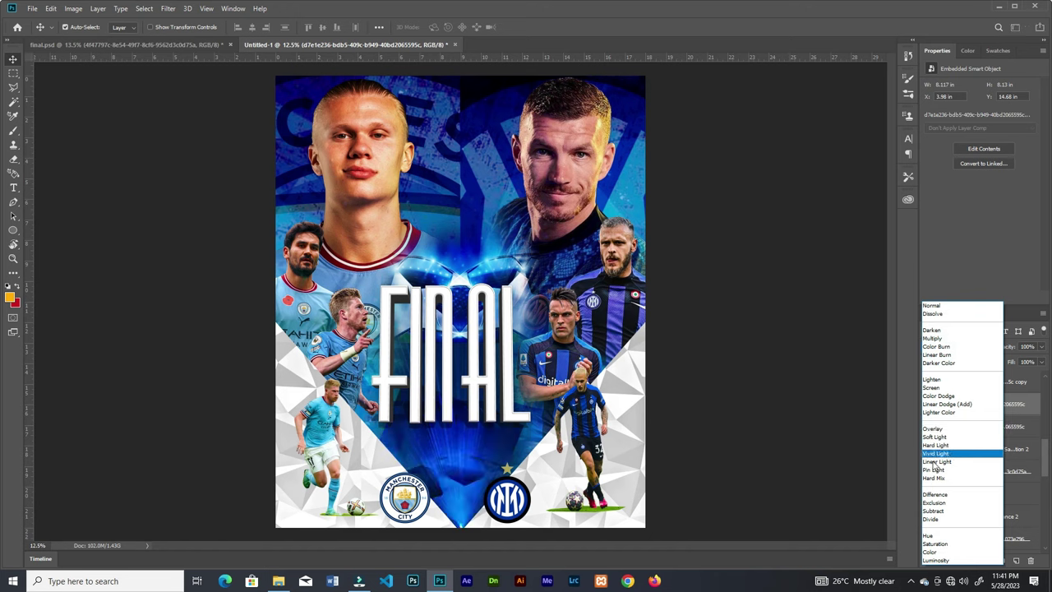
{"action": "left_click", "coordinate": [935, 450]}
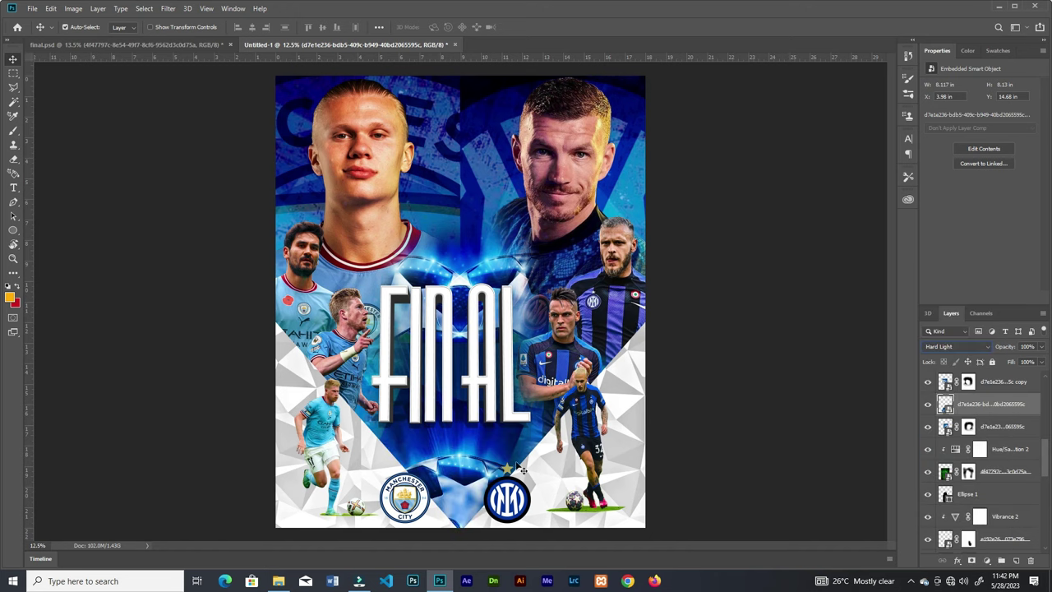
{"action": "left_click", "coordinate": [971, 559]}
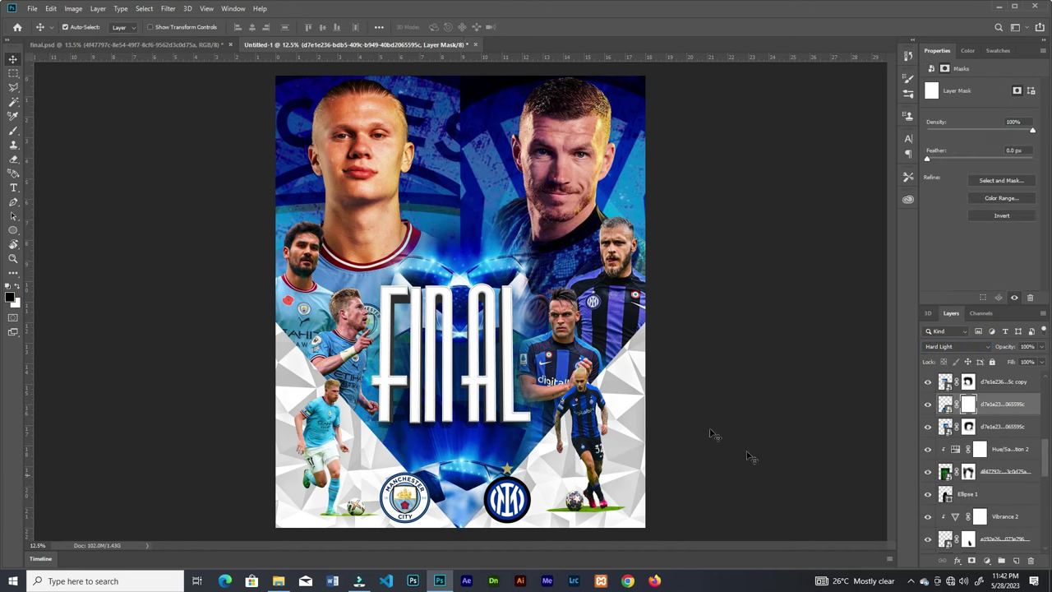
{"action": "key", "text": "b"}
{"action": "key", "text": "ctrl+plus"}
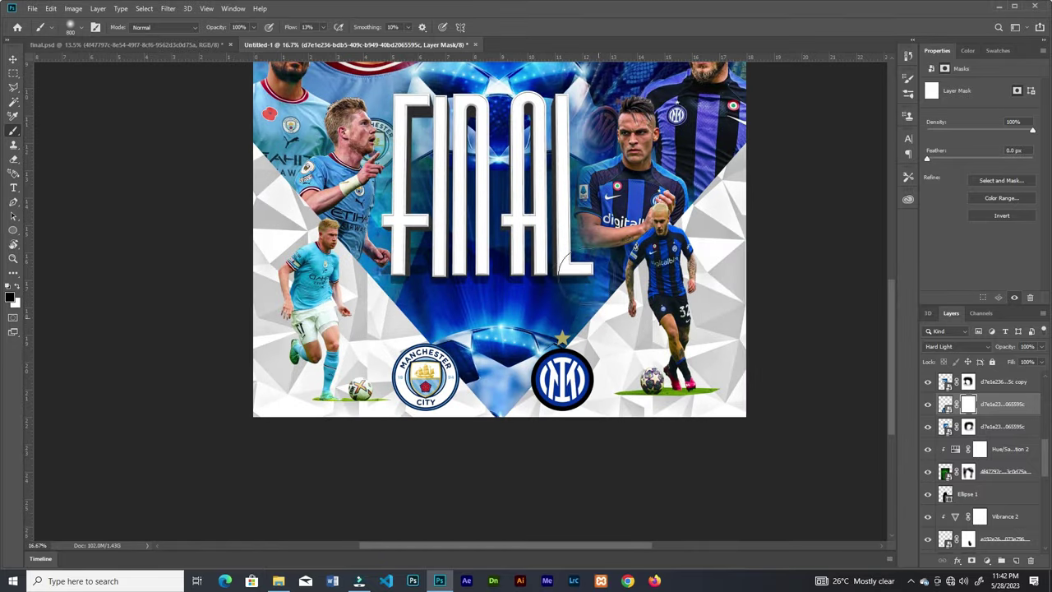
{"action": "mouse_move", "coordinate": [487, 228]}
{"action": "left_mouse_down"}
{"action": "mouse_move", "coordinate": [527, 297]}
{"action": "mouse_move", "coordinate": [500, 296]}
{"action": "mouse_move", "coordinate": [488, 195]}
{"action": "left_mouse_up"}
{"action": "key", "text": "ctrl+minus"}
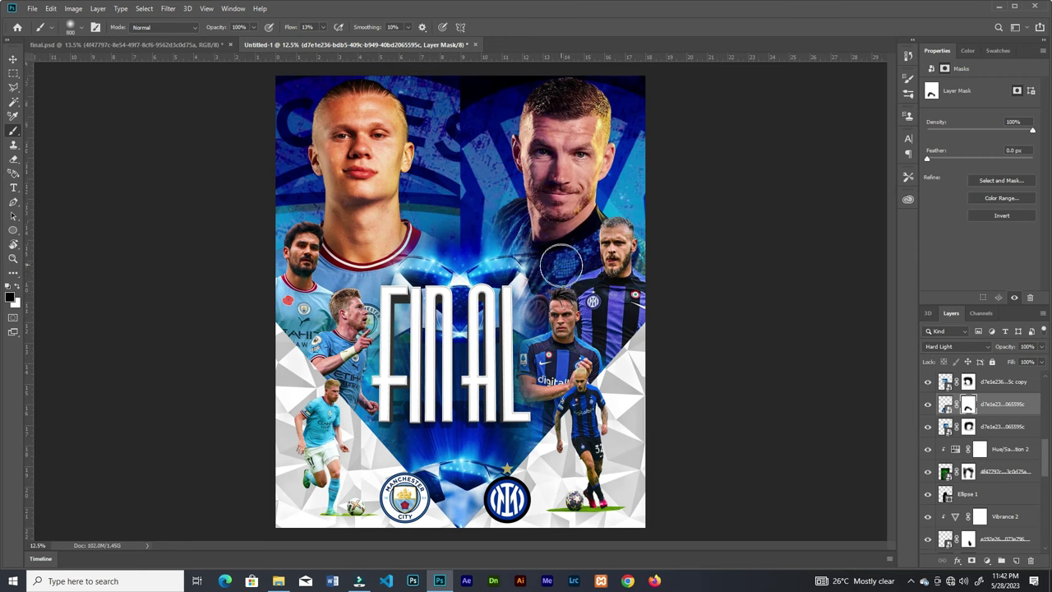
{"action": "key", "text": "ctrl+z"}
Place the trophy image from the eu folder above the title and move its layer directly below the FINAL layer
{"action": "key", "text": "v"}
{"action": "scroll", "coordinate": [477, 350], "scroll_direction": "up", "scroll_amount": 1}
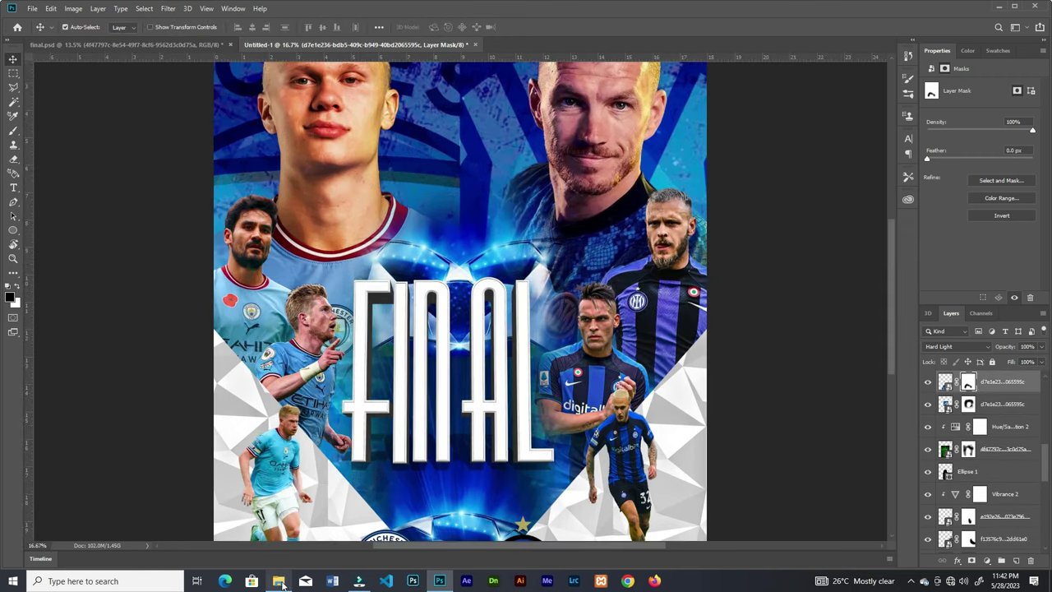
{"action": "left_click", "coordinate": [278, 581]}
{"action": "left_click_drag", "start_coordinate": [302, 82], "coordinate": [473, 317]}
{"action": "left_click_drag", "start_coordinate": [472, 242], "coordinate": [472, 152]}
{"action": "left_click", "coordinate": [420, 26]}
{"action": "key", "text": "ctrl+minus"}
{"action": "left_click_drag", "start_coordinate": [1046, 454], "coordinate": [1047, 432]}
{"action": "left_click_drag", "start_coordinate": [997, 491], "coordinate": [993, 393]}
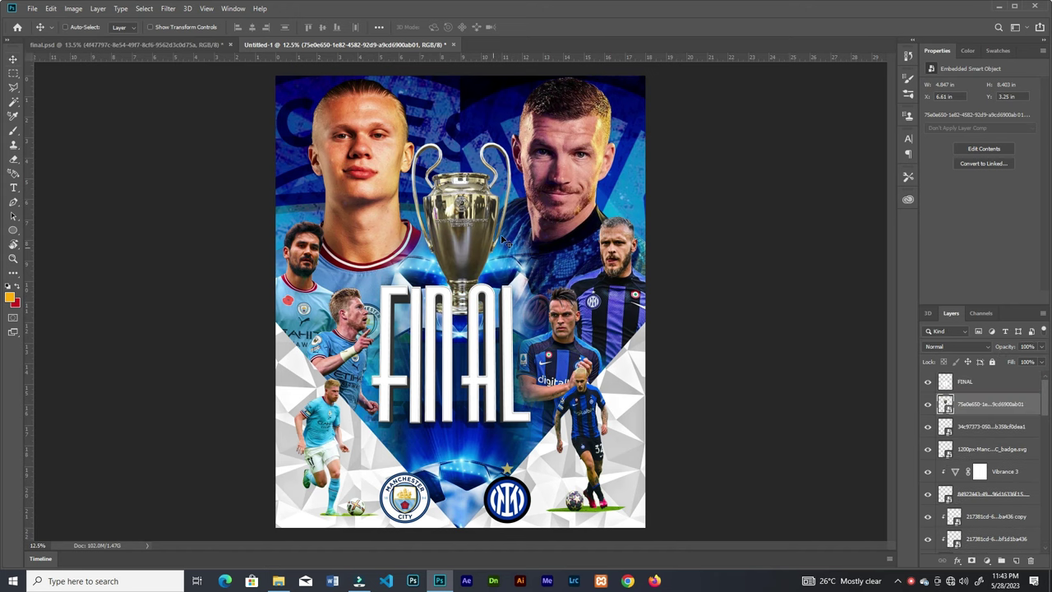
Scale the trophy down to about 3.10 × 5.37 in and position it standing on top of the title
{"action": "key", "text": "ctrl+t"}
{"action": "left_click_drag", "start_coordinate": [564, 140], "coordinate": [536, 165]}
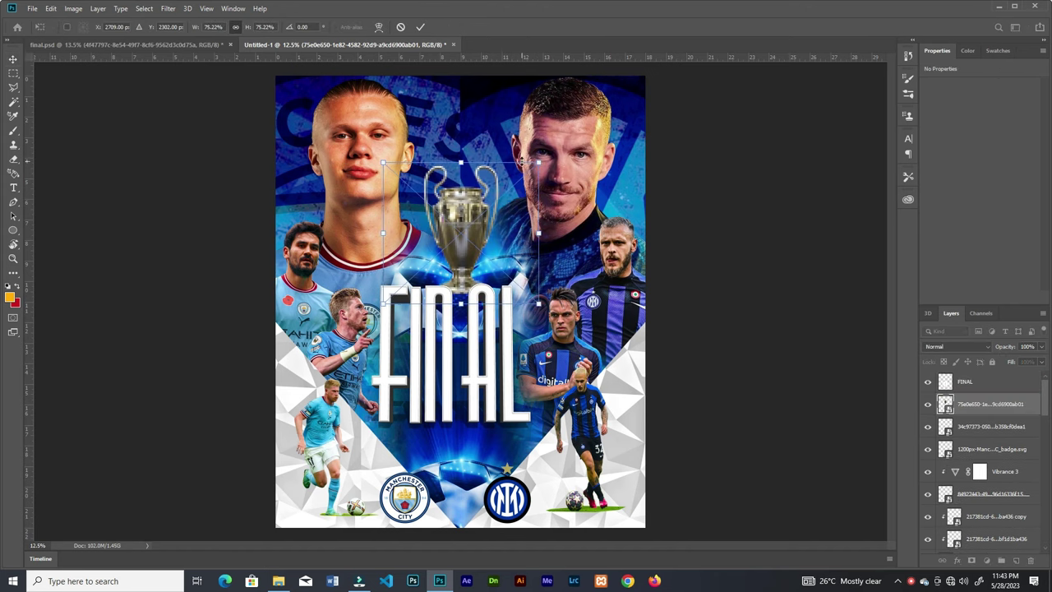
{"action": "left_click", "coordinate": [420, 26]}
{"action": "key", "text": "ctrl+0"}
{"action": "left_click_drag", "start_coordinate": [471, 224], "coordinate": [458, 223]}
{"action": "key", "text": "ctrl+t"}
{"action": "left_click_drag", "start_coordinate": [536, 158], "coordinate": [523, 168]}
{"action": "left_click_drag", "start_coordinate": [462, 226], "coordinate": [452, 233]}
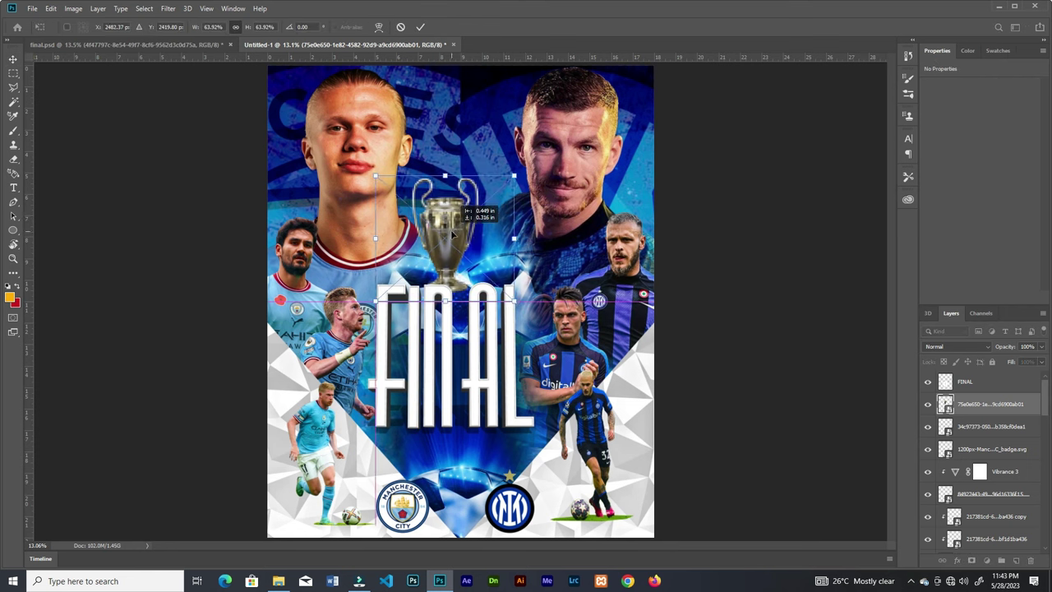
{"action": "key", "text": "Return"}
Clip an Exposure adjustment of +0.79 to the trophy layer and nudge the trophy slightly to the right
{"action": "left_click", "coordinate": [987, 560]}
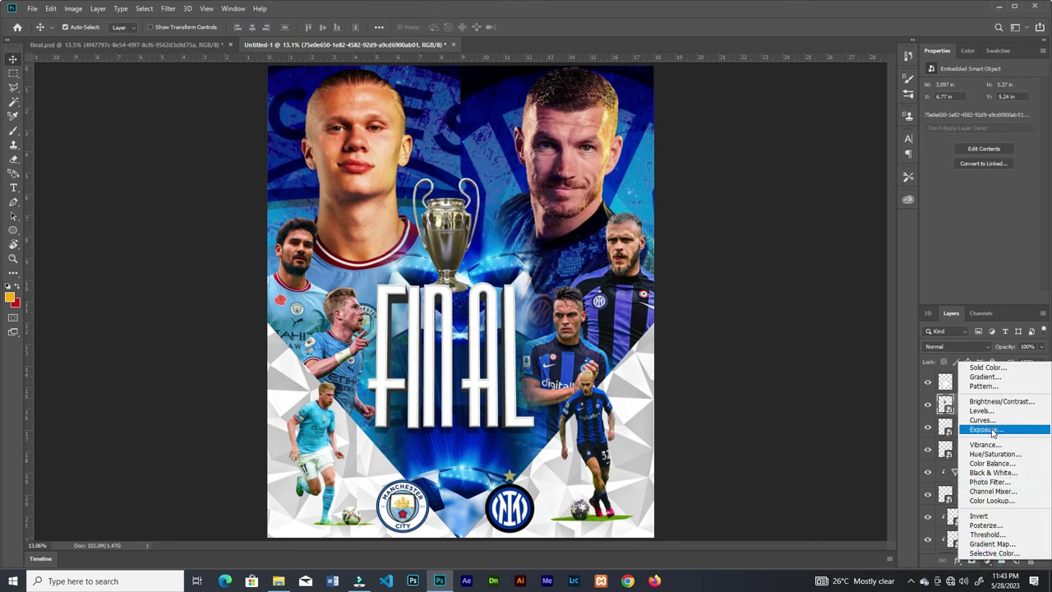
{"action": "left_click", "coordinate": [992, 430]}
{"action": "left_click", "coordinate": [968, 299]}
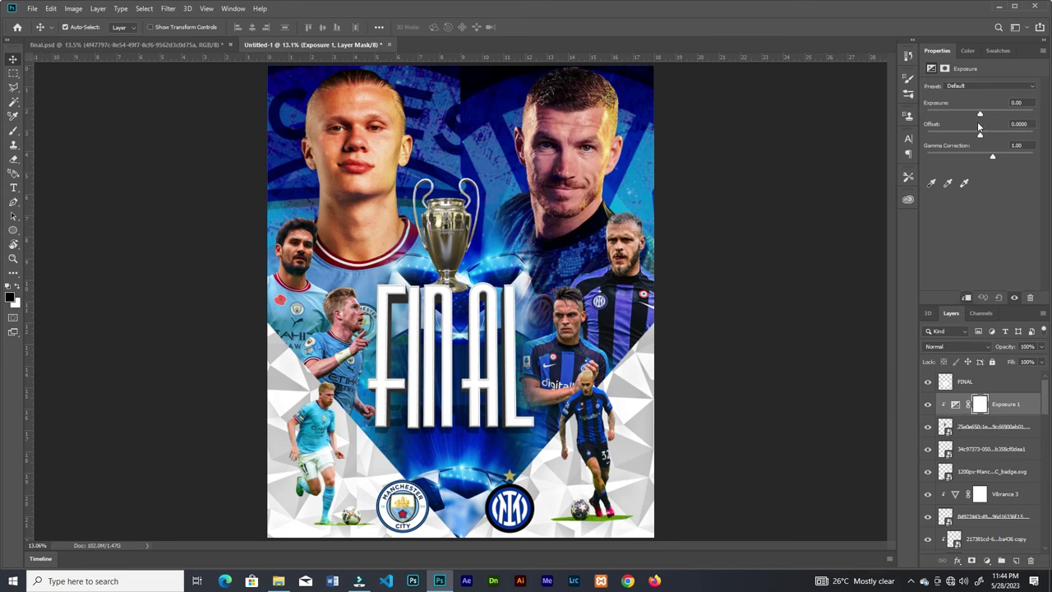
{"action": "left_click_drag", "start_coordinate": [980, 113], "coordinate": [987, 113]}
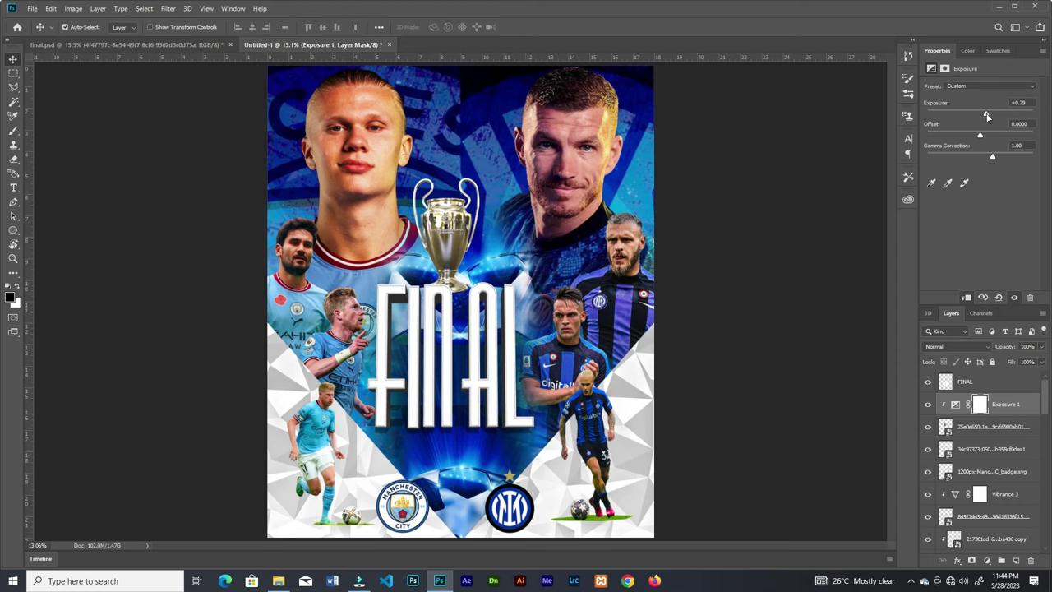
{"action": "left_click", "coordinate": [695, 211]}
{"action": "key", "text": "ctrl+minus"}
{"action": "left_click_drag", "start_coordinate": [449, 267], "coordinate": [454, 267]}
Place the UEFA Champions League logo from the eu folder at the poster's top centre, about 3.13 × 3.01 in
{"action": "left_click", "coordinate": [279, 580]}
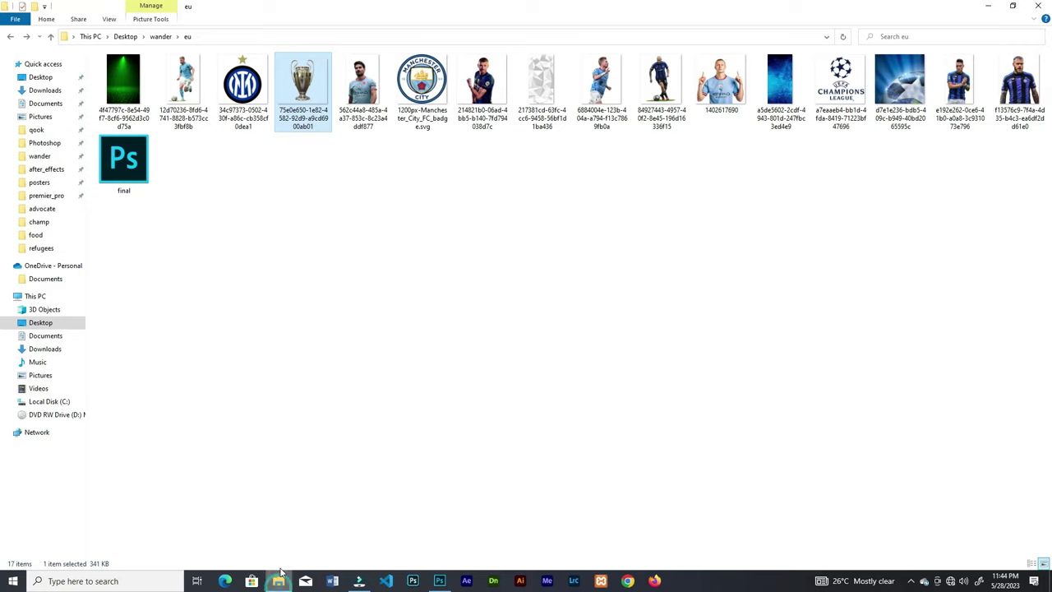
{"action": "left_click_drag", "start_coordinate": [829, 80], "coordinate": [465, 118]}
{"action": "left_click_drag", "start_coordinate": [645, 117], "coordinate": [467, 189]}
{"action": "left_click_drag", "start_coordinate": [467, 274], "coordinate": [469, 103]}
{"action": "left_click_drag", "start_coordinate": [520, 71], "coordinate": [469, 104]}
{"action": "left_click", "coordinate": [420, 26]}
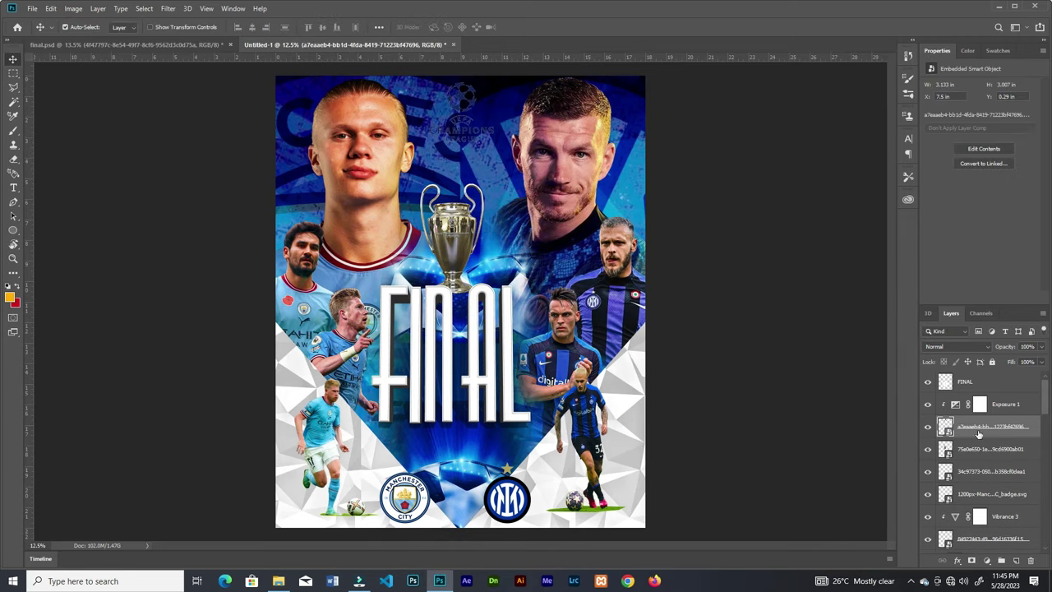
Apply a white Color Overlay in Normal mode at 100% opacity to the Champions League logo
{"action": "double_click", "coordinate": [1031, 429]}
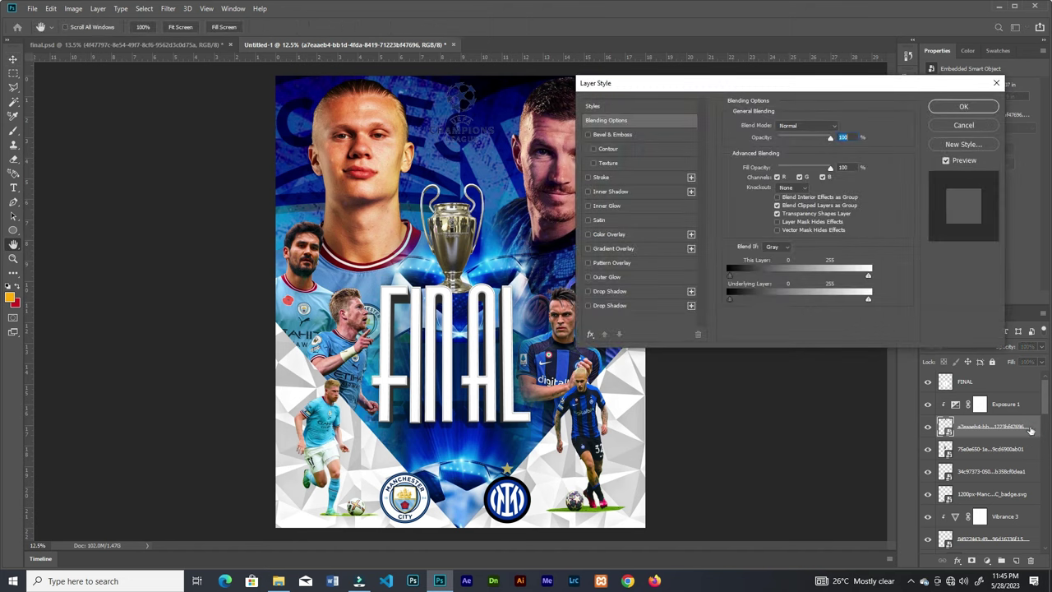
{"action": "left_click", "coordinate": [608, 234]}
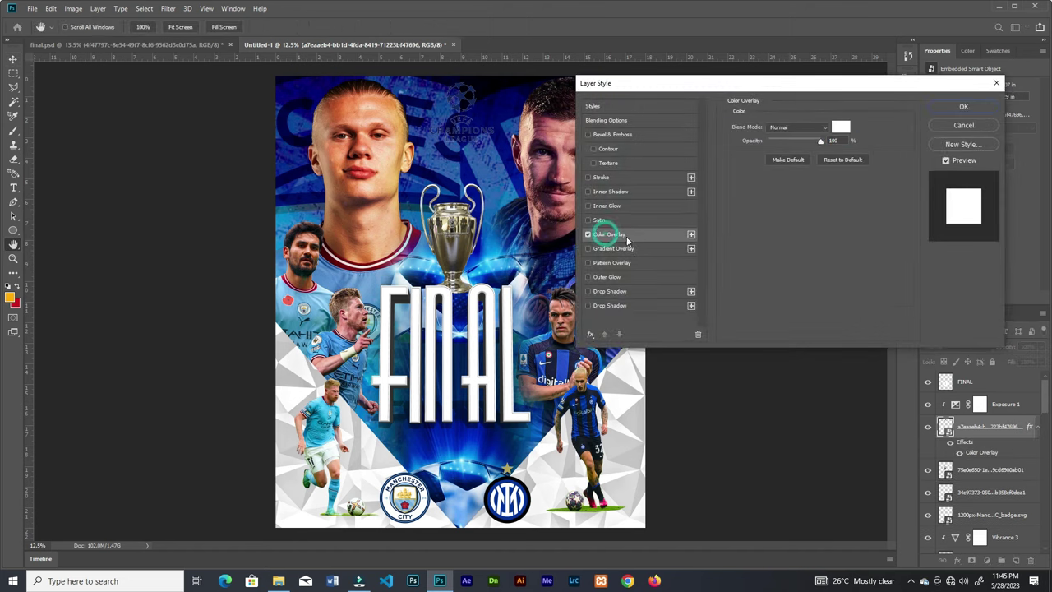
{"action": "left_click", "coordinate": [841, 128]}
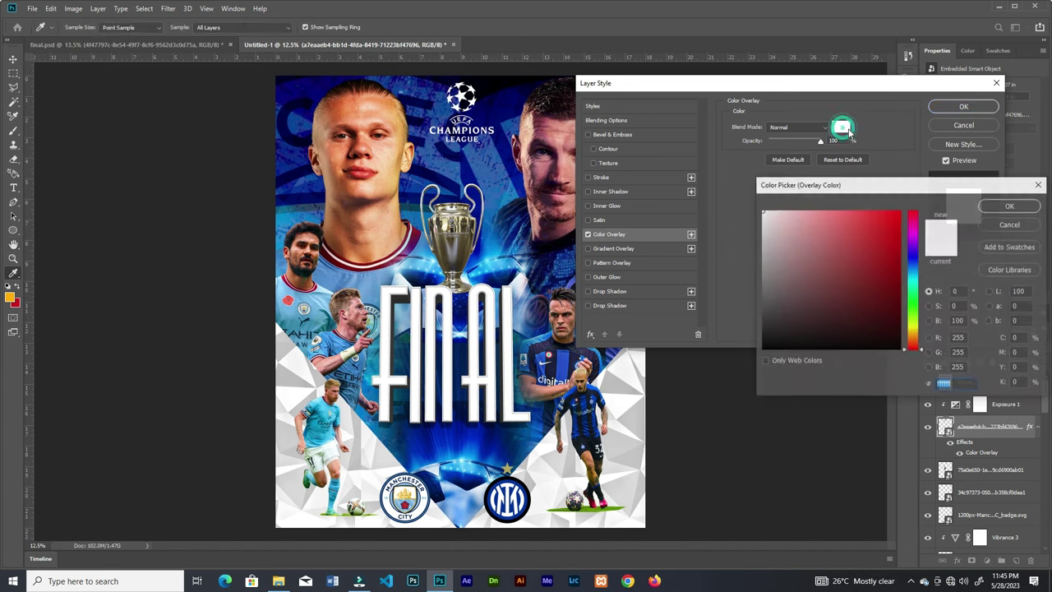
{"action": "left_click", "coordinate": [984, 207]}
{"action": "left_click", "coordinate": [955, 107]}
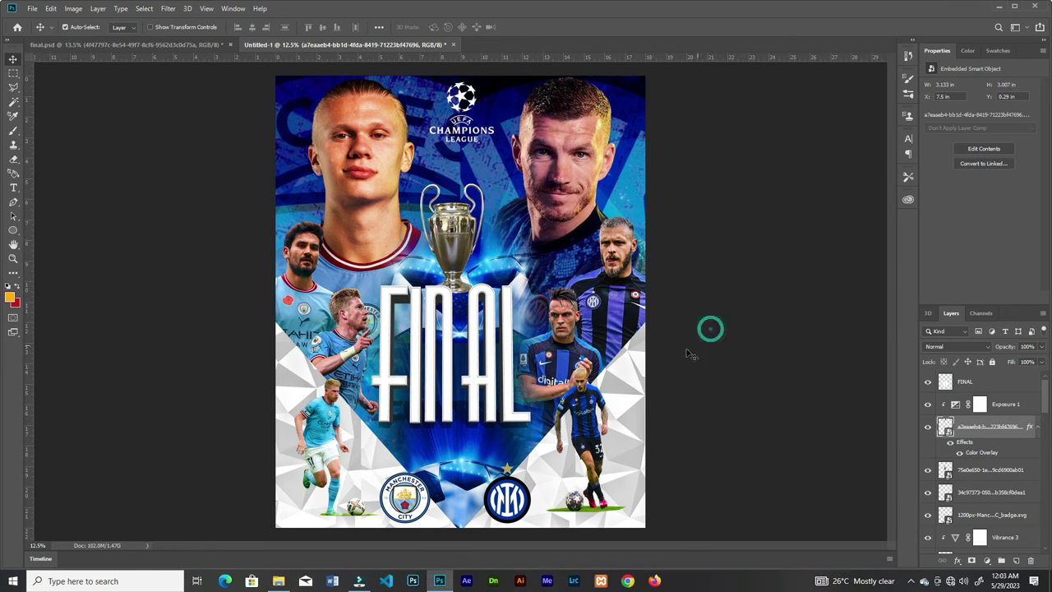
{"action": "key", "text": "ctrl+plus"}
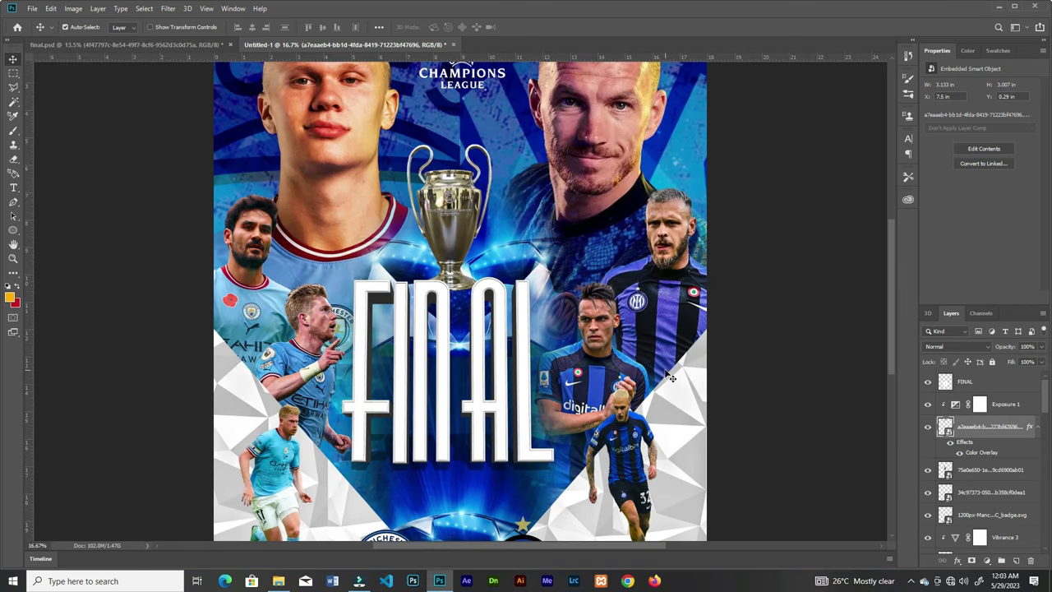
{"action": "key", "text": "ctrl+plus"}
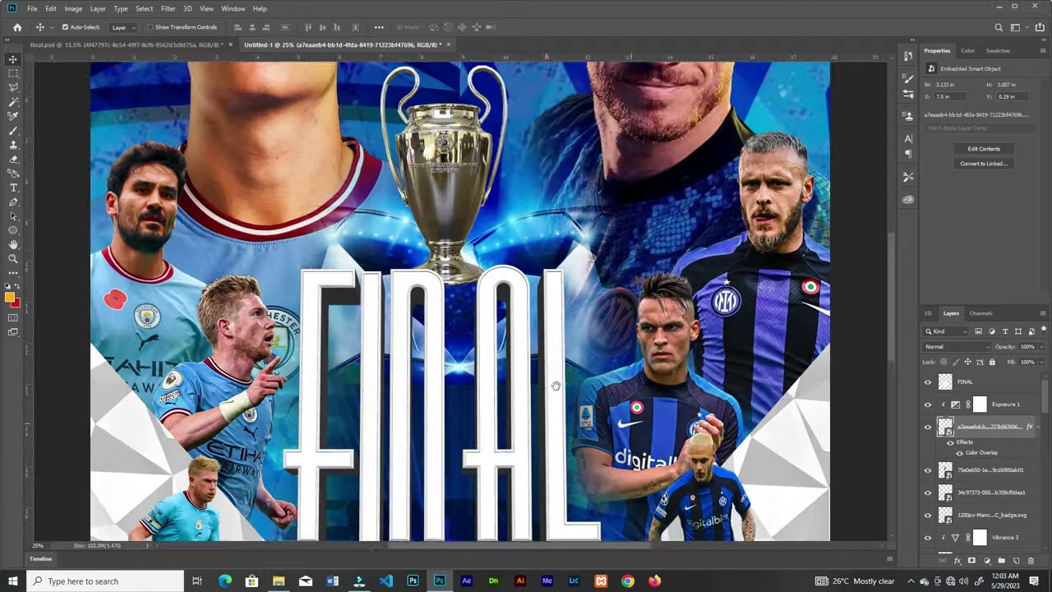
Add a 32 pt white text layer reading "21:00 cet" below the FINAL title
{"action": "left_click_drag", "start_coordinate": [557, 387], "coordinate": [600, 128]}
{"action": "key", "text": "t"}
{"action": "left_click", "coordinate": [460, 329]}
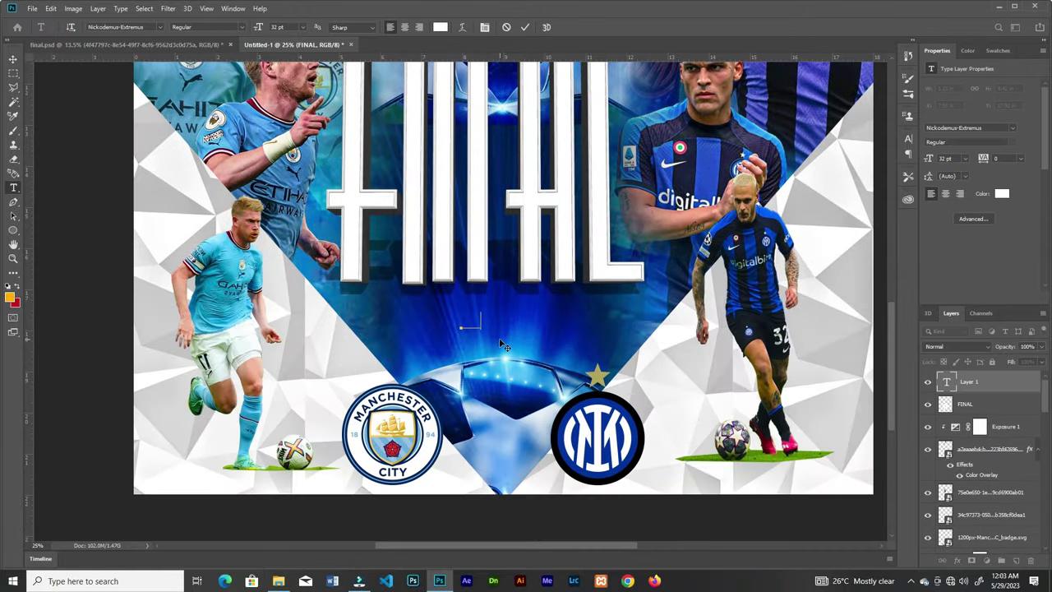
{"action": "type", "text": "21:00 cet"}
{"action": "left_click", "coordinate": [526, 28]}
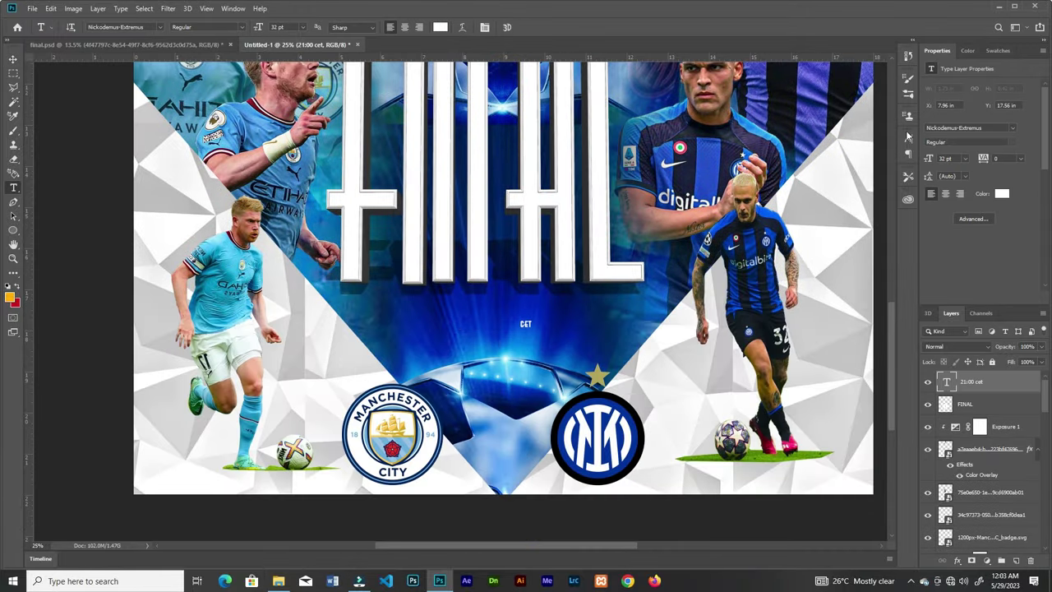
Set the kickoff text to Arial Black, capitalise it as "21:00 CET" and scale it up to about 61 pt
{"action": "left_click", "coordinate": [908, 139]}
{"action": "left_click", "coordinate": [843, 155]}
{"action": "left_click", "coordinate": [840, 222]}
{"action": "left_click", "coordinate": [889, 155]}
{"action": "left_click", "coordinate": [871, 247]}
{"action": "double_click", "coordinate": [555, 323]}
{"action": "left_click", "coordinate": [526, 27]}
{"action": "key", "text": "ctrl+t"}
{"action": "left_click_drag", "start_coordinate": [574, 334], "coordinate": [607, 345]}
{"action": "left_click", "coordinate": [527, 27]}
Duplicate the kickoff time just below it, change the copy to "10-06-23", scale it down to about 53 pt and centre it
{"action": "left_click_drag", "start_coordinate": [501, 319], "coordinate": [505, 365]}
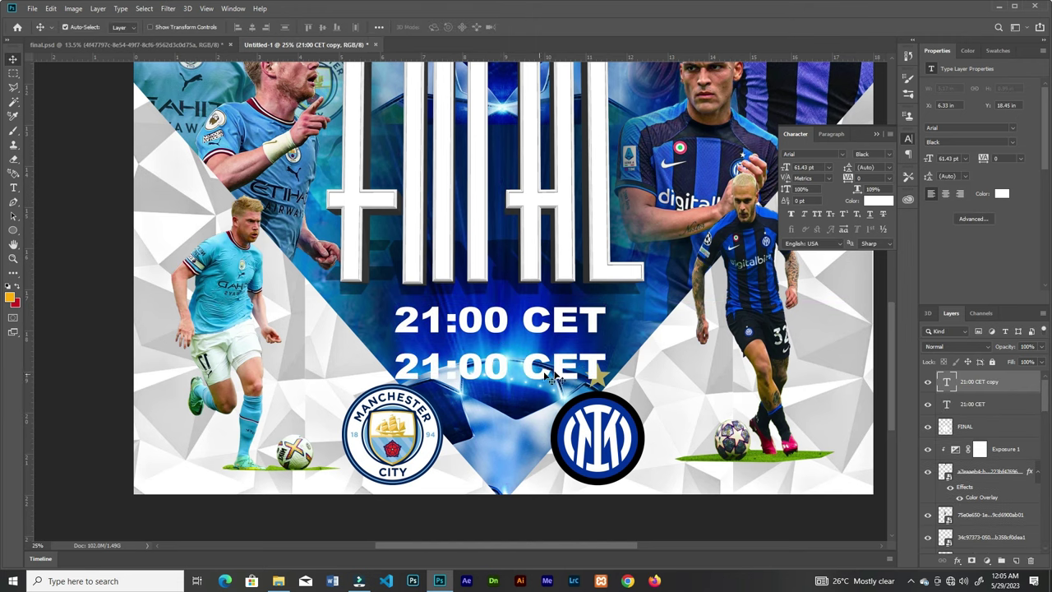
{"action": "double_click", "coordinate": [489, 349]}
{"action": "type", "text": "10"}
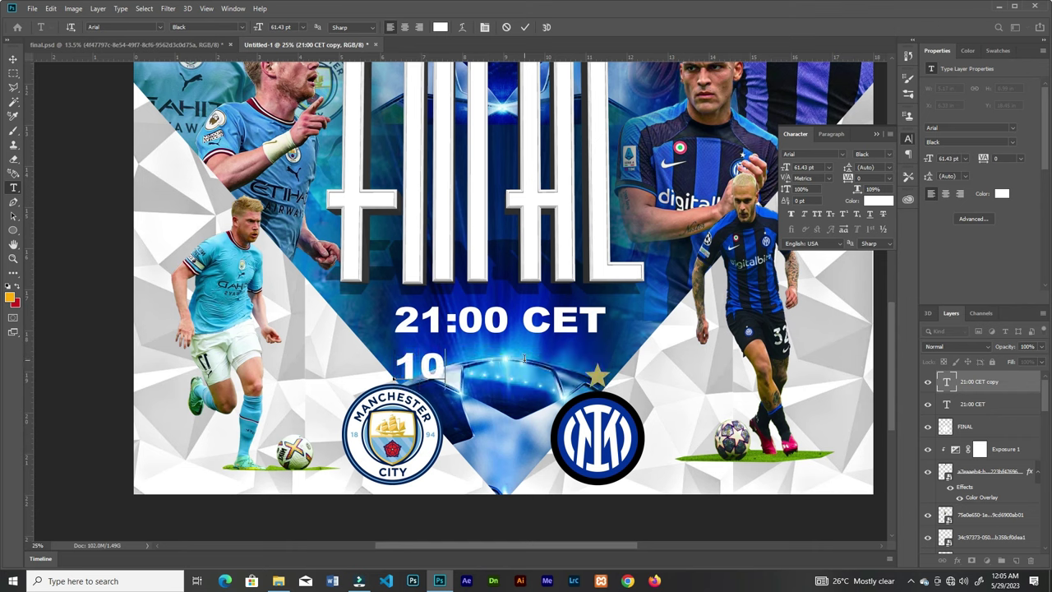
{"action": "left_click", "coordinate": [525, 27]}
{"action": "key", "text": "ctrl+t"}
{"action": "left_click_drag", "start_coordinate": [573, 368], "coordinate": [560, 368]}
{"action": "mouse_move", "coordinate": [496, 373]}
{"action": "left_mouse_down"}
{"action": "mouse_move", "coordinate": [517, 362]}
{"action": "mouse_move", "coordinate": [577, 371]}
{"action": "left_mouse_up"}
{"action": "left_click", "coordinate": [529, 27]}
Draw a black rectangle of about 1039 × 132 px behind the date, beneath its text layer, and feather its mask
{"action": "left_click", "coordinate": [974, 404]}
{"action": "right_click", "coordinate": [14, 230]}
{"action": "left_click", "coordinate": [43, 231]}
{"action": "left_click", "coordinate": [945, 68]}
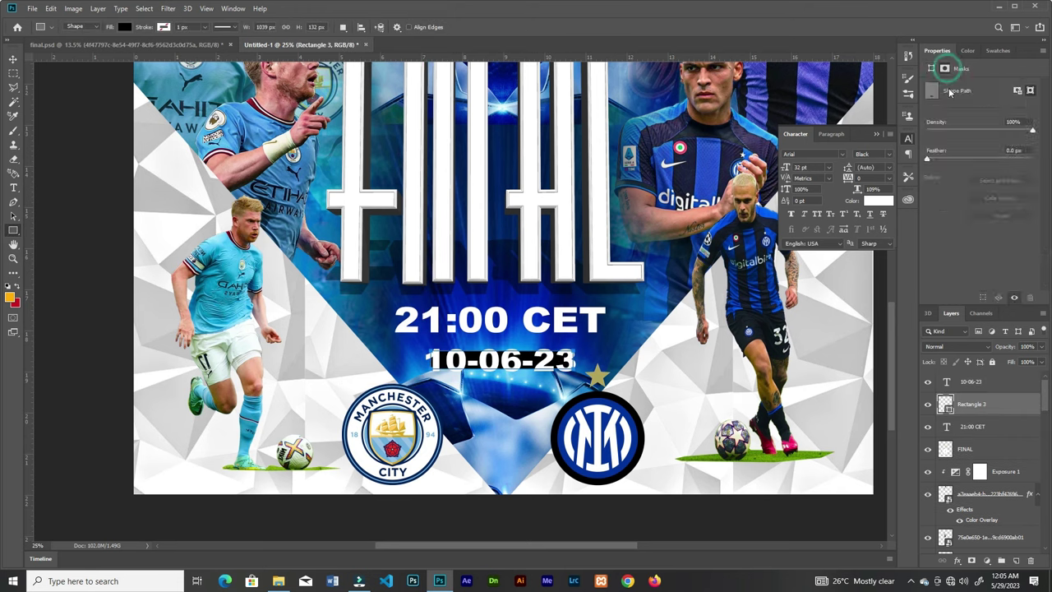
{"action": "left_click_drag", "start_coordinate": [998, 170], "coordinate": [986, 166]}
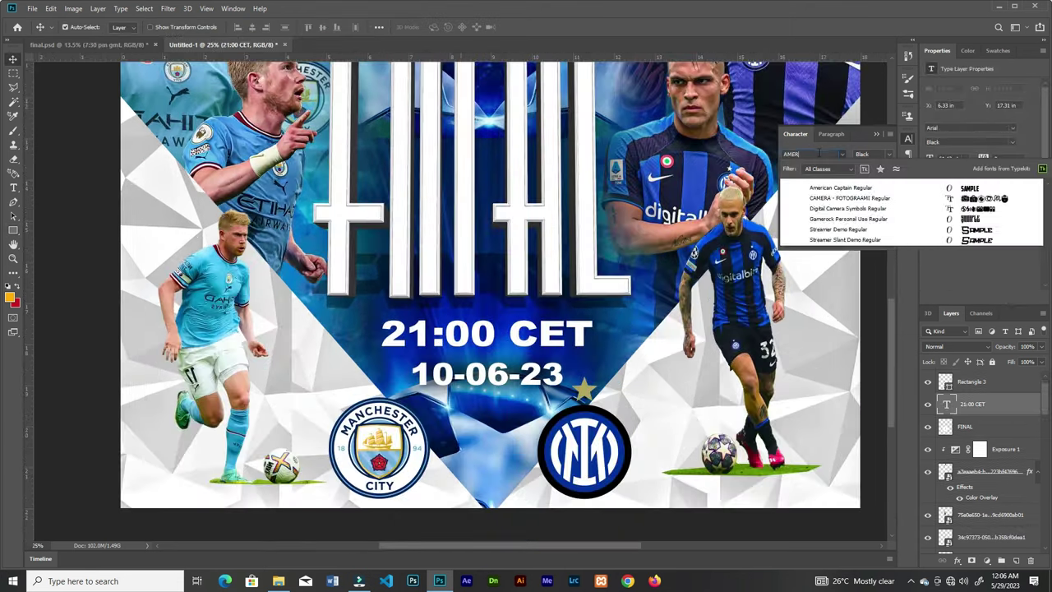
Set the time and date text to American Captain Regular, enlarge both lines and position them centred under the FINAL title
{"action": "left_click", "coordinate": [855, 198]}
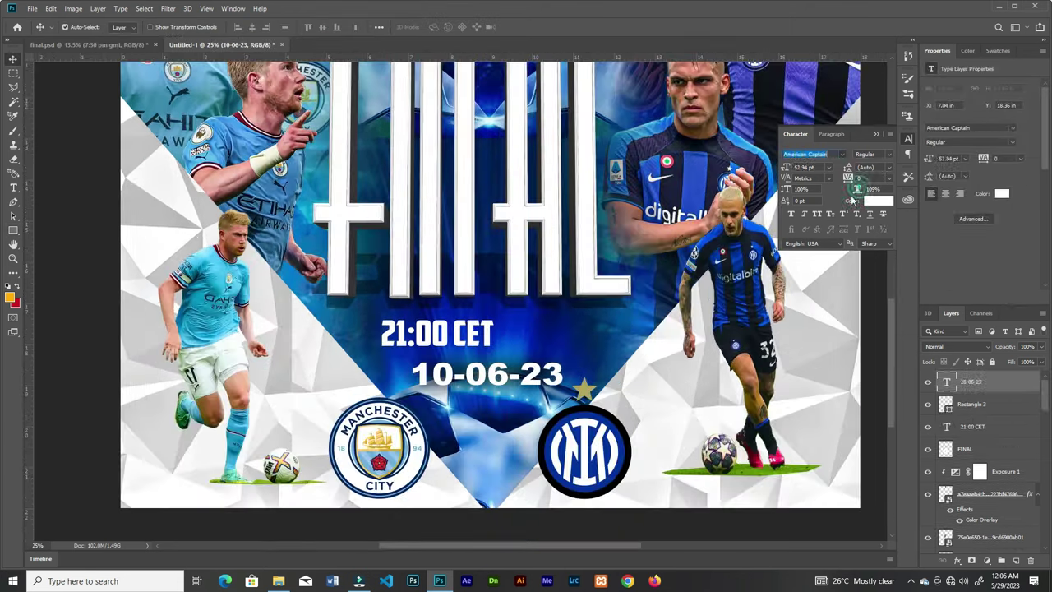
{"action": "key", "text": "Return"}
{"action": "left_click", "coordinate": [436, 332]}
{"action": "key", "text": "ctrl+t"}
{"action": "left_click_drag", "start_coordinate": [493, 349], "coordinate": [549, 420]}
{"action": "left_click", "coordinate": [528, 27]}
{"action": "key", "text": "ctrl+t"}
{"action": "left_click", "coordinate": [528, 27]}
{"action": "left_click_drag", "start_coordinate": [506, 388], "coordinate": [516, 354]}
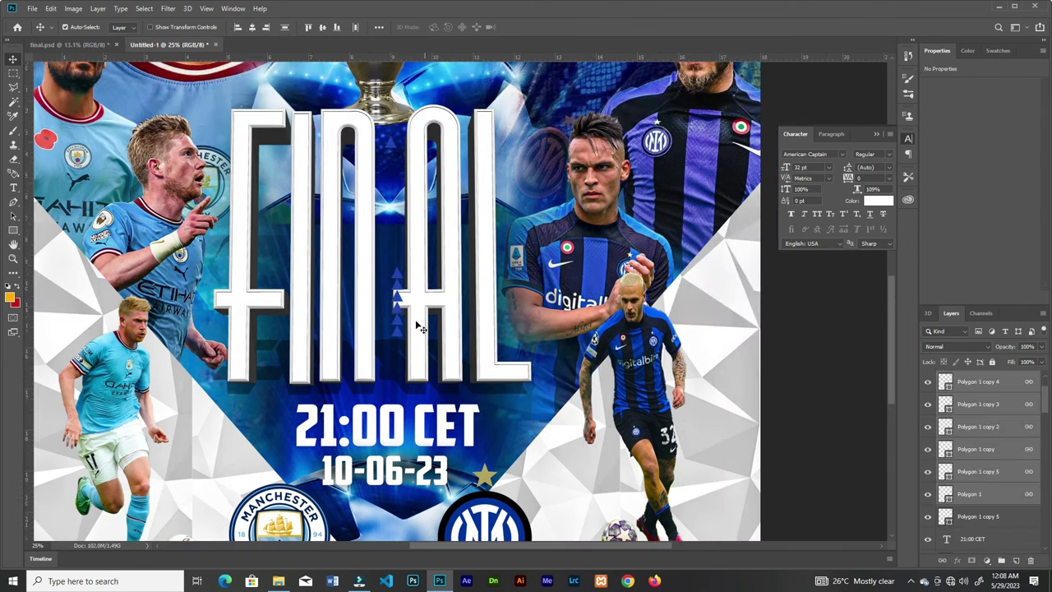
Move the blue triangle column to the poster's lower-right corner and duplicate it in the upper-right corner
{"action": "left_click_drag", "start_coordinate": [521, 364], "coordinate": [389, 281]}
{"action": "left_click_drag", "start_coordinate": [262, 192], "coordinate": [608, 443]}
{"action": "key", "text": "ctrl+minus"}
{"action": "left_click", "coordinate": [647, 499]}
{"action": "left_click_drag", "start_coordinate": [636, 497], "coordinate": [632, 96]}
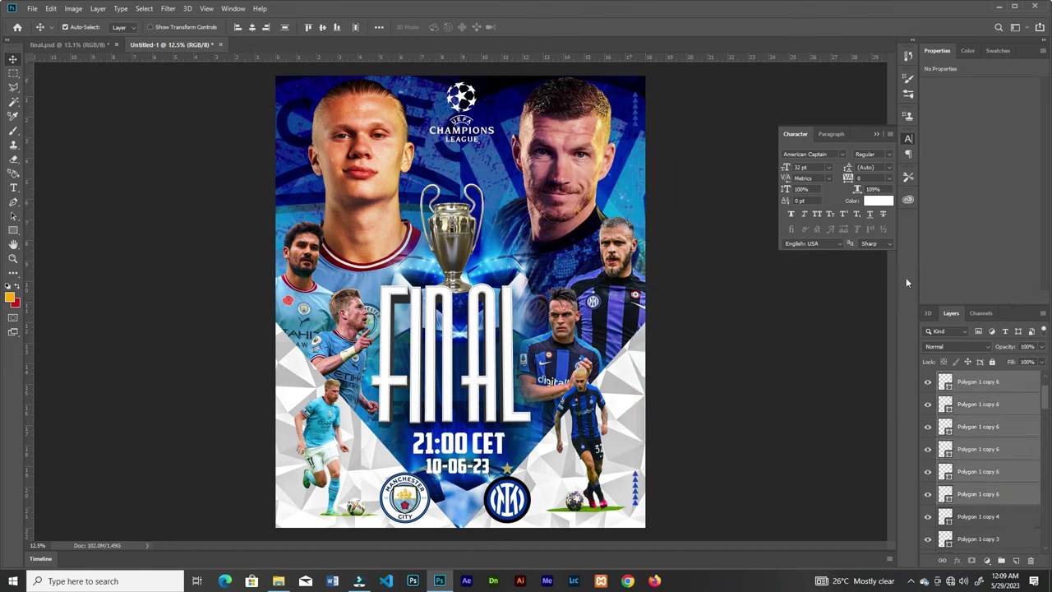
Fill the upper-right triangles with white and duplicate the column in the poster's upper-left corner
{"action": "left_click", "coordinate": [13, 231]}
{"action": "left_click", "coordinate": [124, 27]}
{"action": "left_click", "coordinate": [13, 60]}
{"action": "key", "text": "ctrl+plus"}
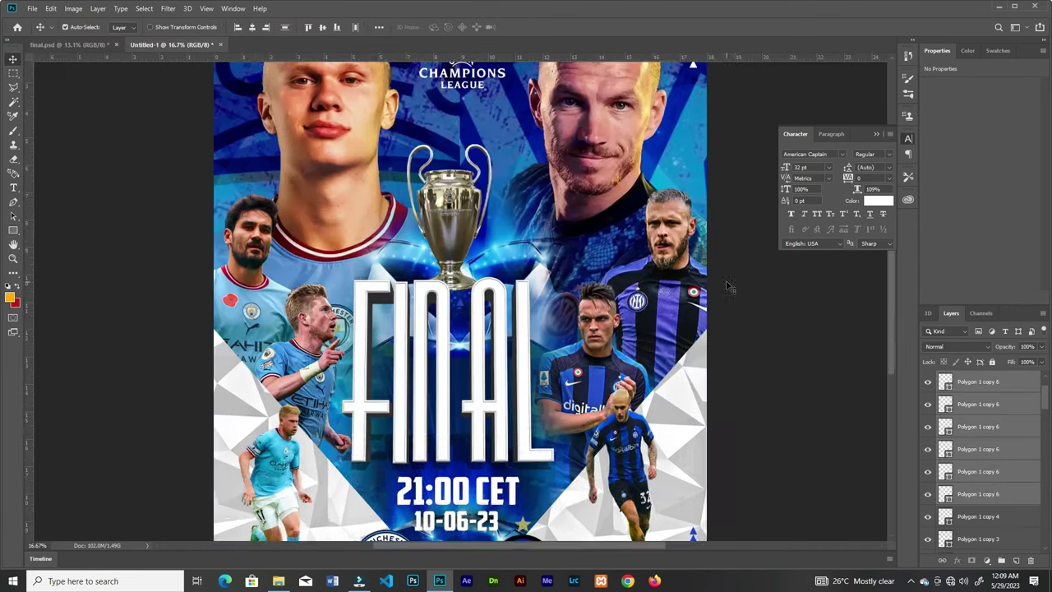
{"action": "left_click_drag", "start_coordinate": [731, 288], "coordinate": [766, 400]}
{"action": "left_click_drag", "start_coordinate": [729, 141], "coordinate": [267, 156]}
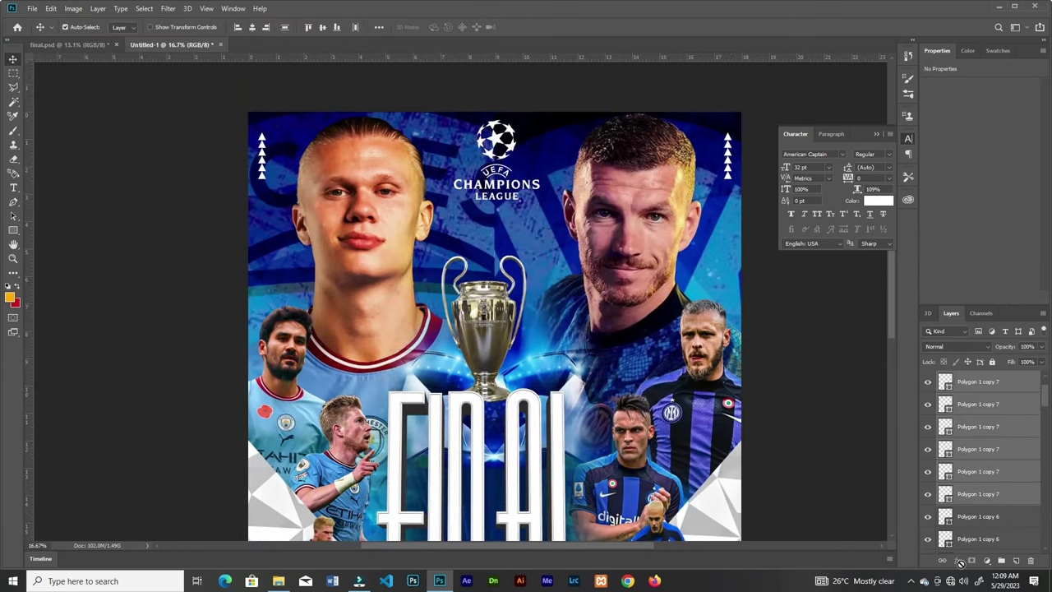
Duplicate the white triangle column into the poster's lower-left corner
{"action": "left_click_drag", "start_coordinate": [526, 405], "coordinate": [593, 334]}
{"action": "left_click_drag", "start_coordinate": [330, 87], "coordinate": [336, 522]}
{"action": "left_click_drag", "start_coordinate": [357, 522], "coordinate": [351, 355]}
Fill the lower-left triangles with a light blue sampled from the artwork
{"action": "left_click", "coordinate": [13, 230]}
{"action": "left_click", "coordinate": [125, 27]}
{"action": "left_click", "coordinate": [178, 50]}
{"action": "left_click", "coordinate": [403, 276]}
{"action": "left_click", "coordinate": [996, 205]}
{"action": "left_click", "coordinate": [13, 59]}
{"action": "key", "text": "ctrl+minus"}
{"action": "left_click", "coordinate": [825, 462]}
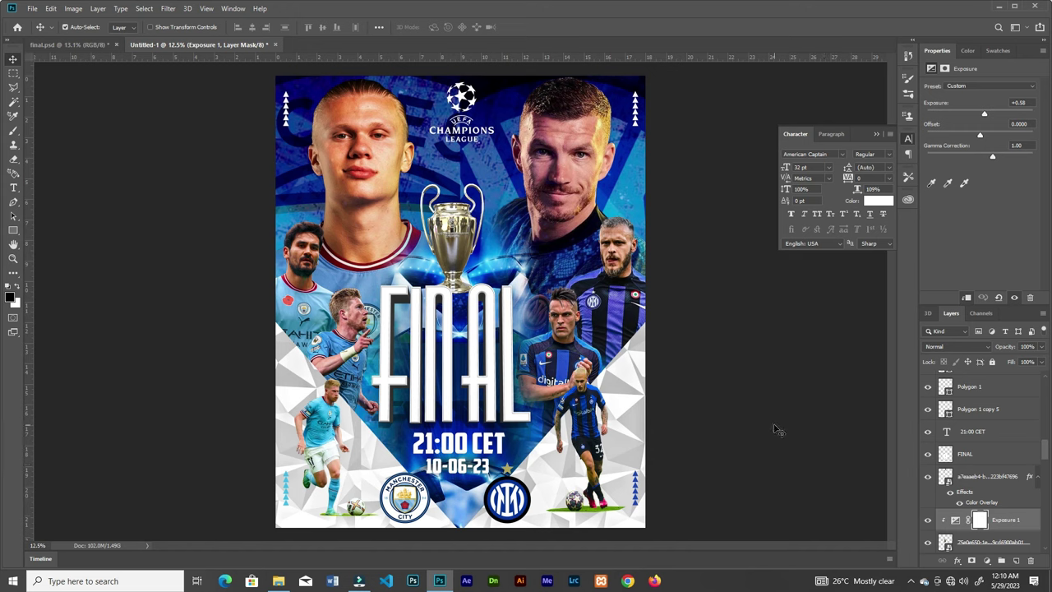
Add a new layer above the 10-06-23 text and set its blend mode to Linear Dodge (Add)
{"action": "scroll", "coordinate": [1020, 465], "scroll_direction": "up", "scroll_amount": 10}
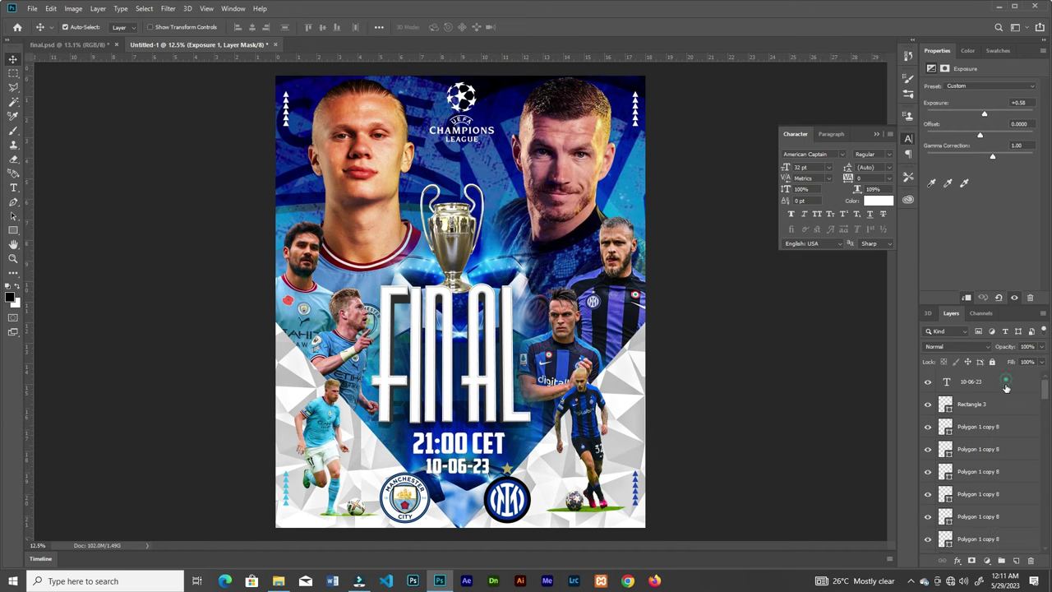
{"action": "left_click", "coordinate": [1005, 383]}
{"action": "left_click", "coordinate": [1015, 560]}
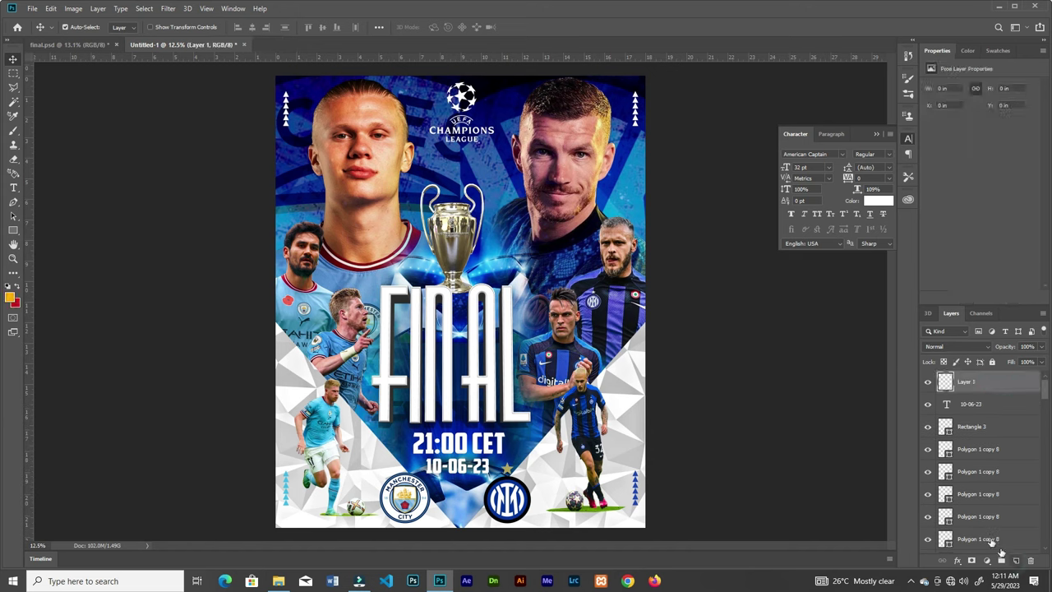
{"action": "left_click", "coordinate": [945, 347]}
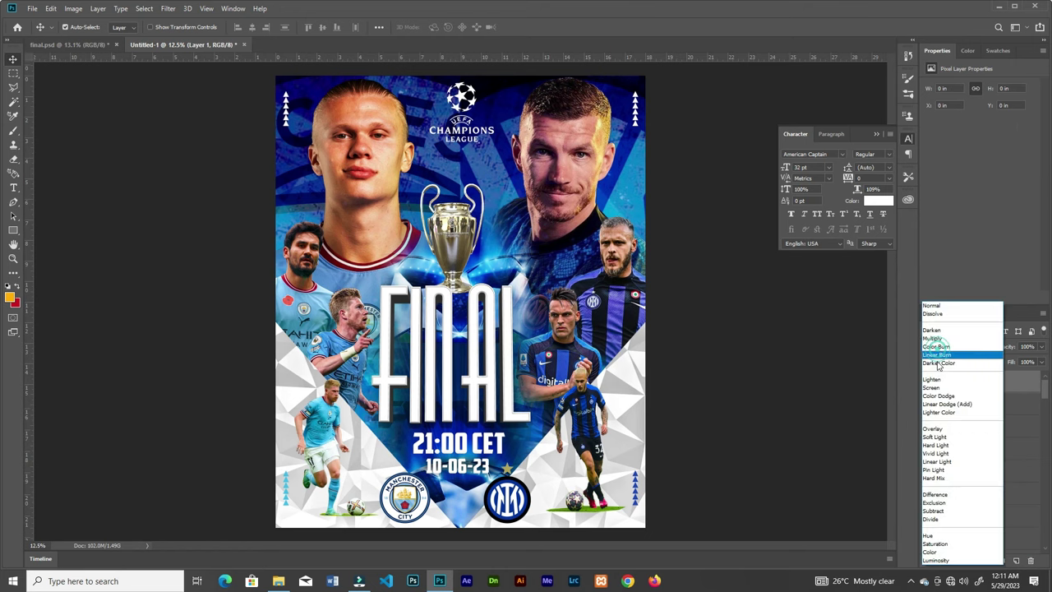
{"action": "left_click", "coordinate": [937, 403]}
Dab a dark blue glow over the time and date with a large soft brush at 100% flow
{"action": "key", "text": "b"}
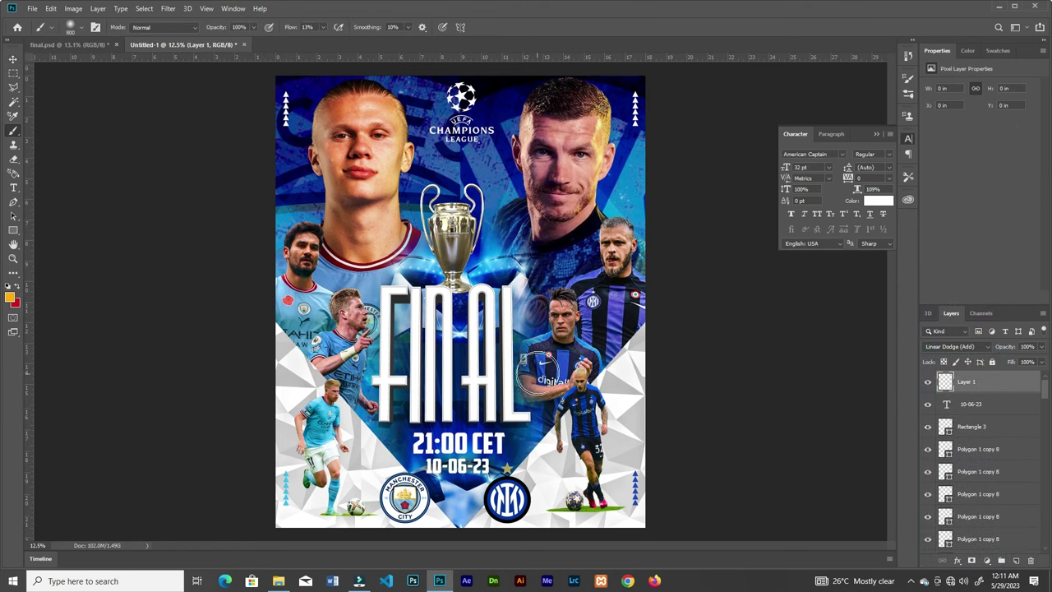
{"action": "key", "text": "bracketright"}
{"action": "key", "text": "bracketright"}
{"action": "key", "text": "bracketright"}
{"action": "left_click", "coordinate": [458, 245]}
{"action": "key", "text": "ctrl+z"}
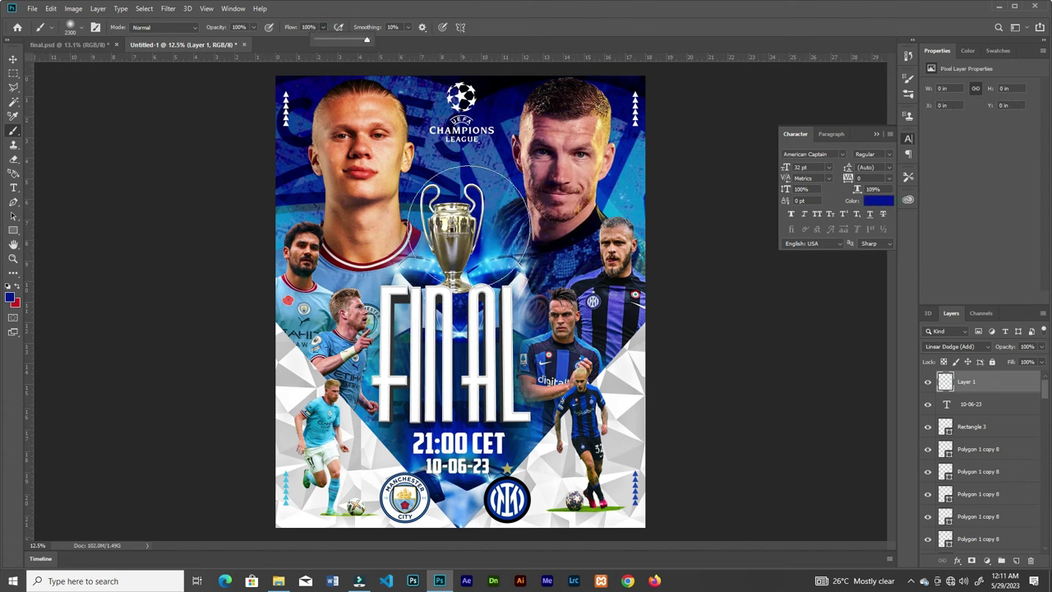
{"action": "left_click", "coordinate": [464, 456]}
Enlarge the soft brush and dab blue glow over the top of the FINAL title and the poster's right edge
{"action": "key", "text": "bracketright"}
{"action": "key", "text": "bracketright"}
{"action": "key", "text": "bracketright"}
{"action": "left_click", "coordinate": [467, 319]}
{"action": "key", "text": "ctrl+z"}
{"action": "left_click", "coordinate": [448, 309]}
{"action": "left_click", "coordinate": [667, 336]}
Enlarge the brush further and dab blue glow along the poster's upper-right and upper-left edges
{"action": "key", "text": "bracketright"}
{"action": "key", "text": "bracketright"}
{"action": "key", "text": "bracketright"}
{"action": "key", "text": "bracketright"}
{"action": "key", "text": "bracketright"}
{"action": "key", "text": "bracketright"}
{"action": "key", "text": "bracketright"}
{"action": "key", "text": "bracketright"}
{"action": "left_click", "coordinate": [679, 154]}
{"action": "left_click", "coordinate": [245, 154]}
{"action": "key", "text": "bracketleft"}
{"action": "key", "text": "bracketleft"}
{"action": "key", "text": "bracketleft"}
{"action": "key", "text": "bracketleft"}
{"action": "key", "text": "bracketleft"}
{"action": "key", "text": "bracketleft"}
{"action": "key", "text": "bracketleft"}
{"action": "key", "text": "bracketleft"}
{"action": "key", "text": "bracketleft"}
{"action": "key", "text": "bracketleft"}
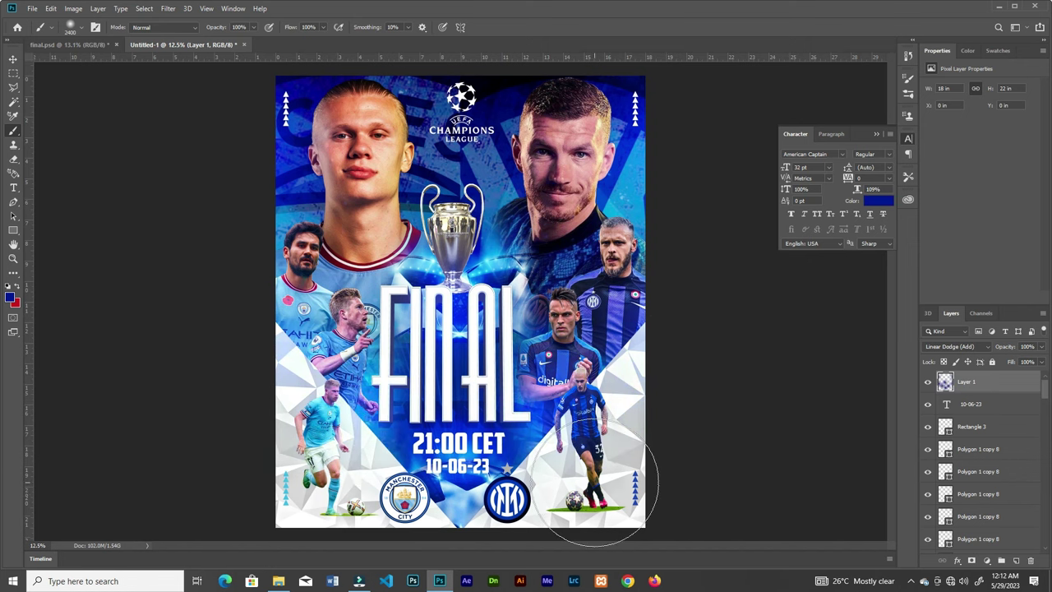
Fit the whole poster in view and compare it with the blue glow layer hidden and shown
{"action": "key", "text": "ctrl+minus"}
{"action": "key", "text": "ctrl+0"}
{"action": "key", "text": "v"}
{"action": "left_click", "coordinate": [928, 383]}
{"action": "left_click", "coordinate": [927, 383]}
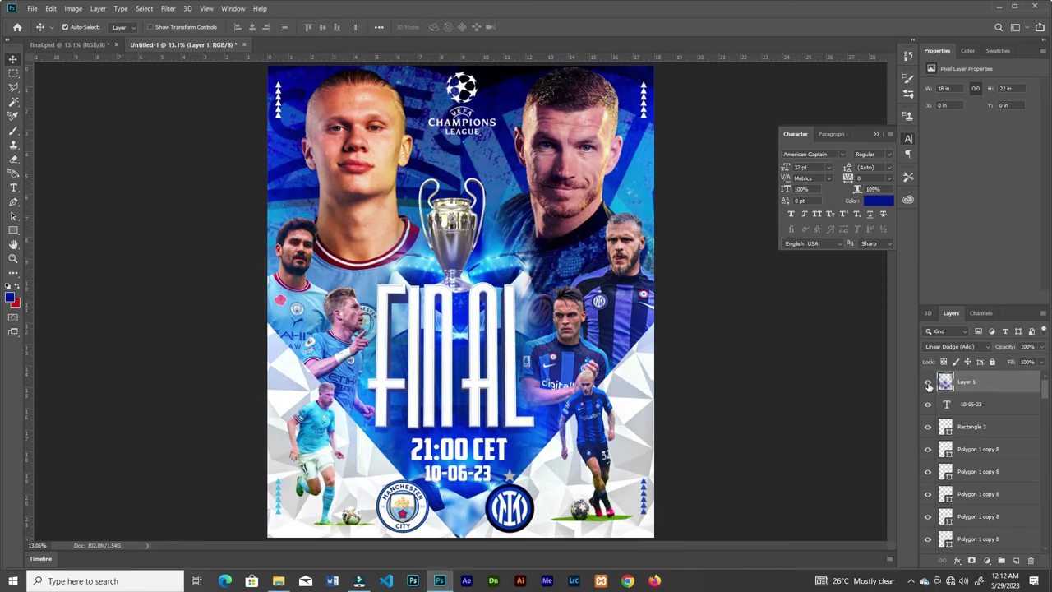
{"action": "left_click", "coordinate": [927, 383]}
{"action": "left_click", "coordinate": [928, 383]}
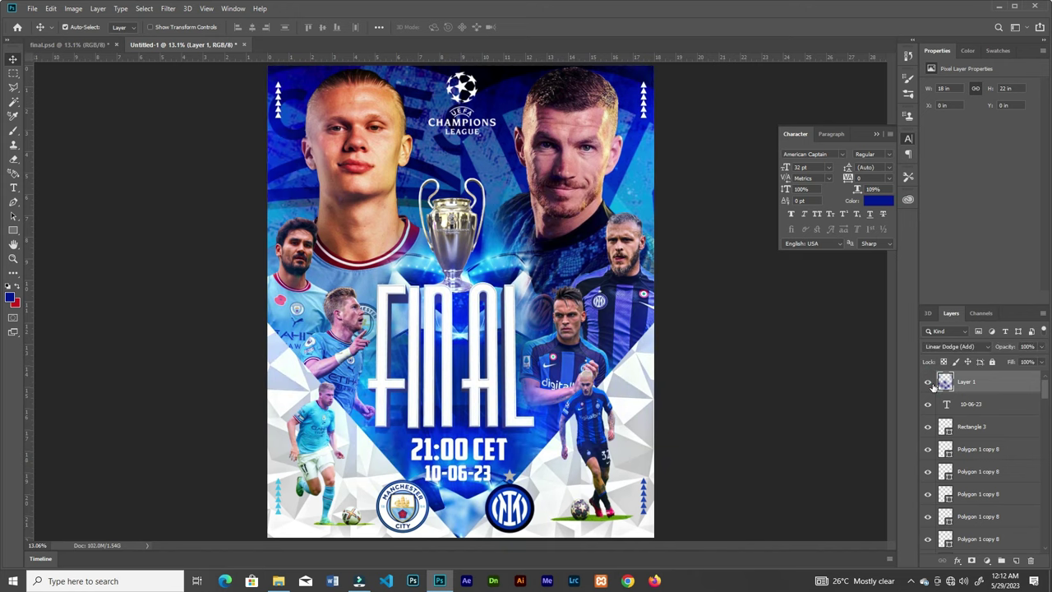